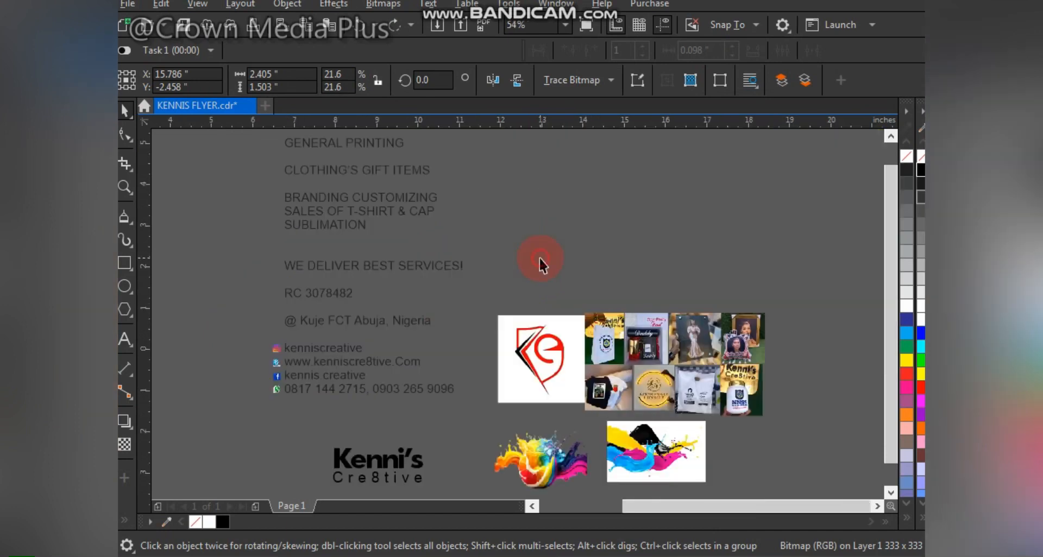
- Set the page size to A5 portrait (148 × 210 mm)
left_click(539, 258)
scroll(539, 258, "down", 2)
key("shift+F4")
left_click(167, 77)
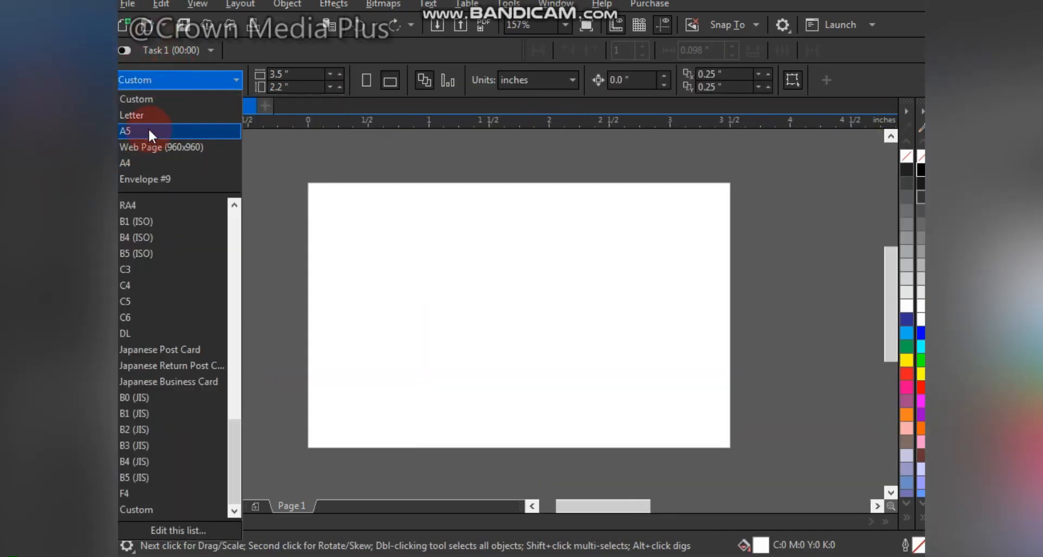
left_click(149, 133)
scroll(455, 267, "down", 4)
key("z")
left_click(613, 350)
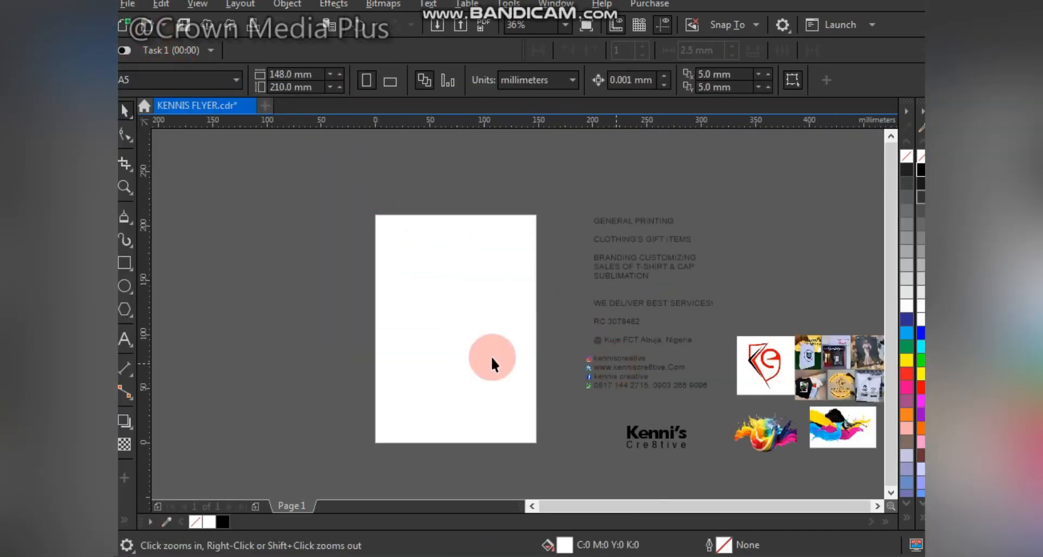
- Create a page-sized rectangle and drag the splash image onto the page
double_click(125, 262)
left_click_drag(483, 252, 334, 280)
key("ctrl+z")
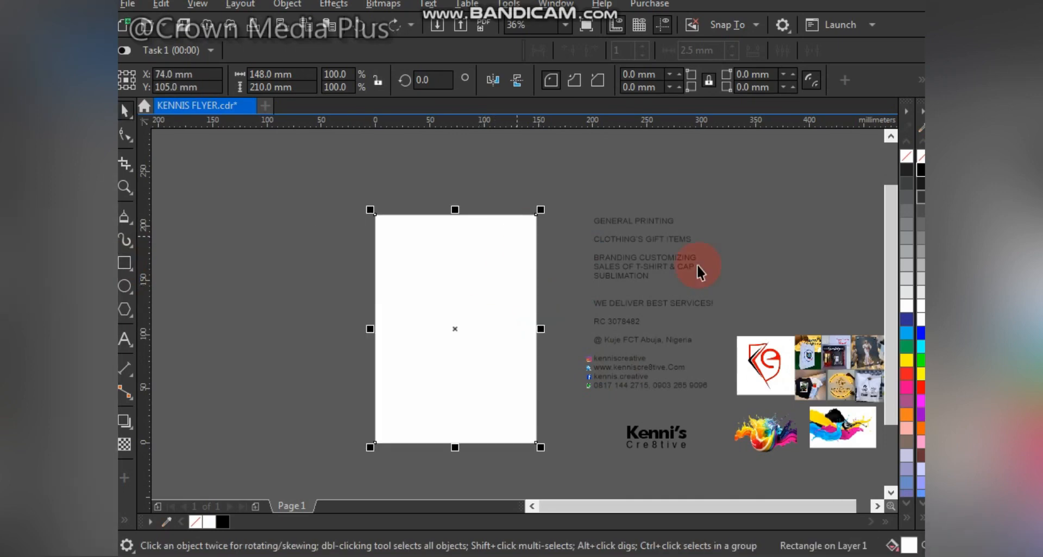
left_click(697, 264)
left_click_drag(767, 435, 441, 300)
key("F2")
left_click_drag(334, 179, 561, 460)
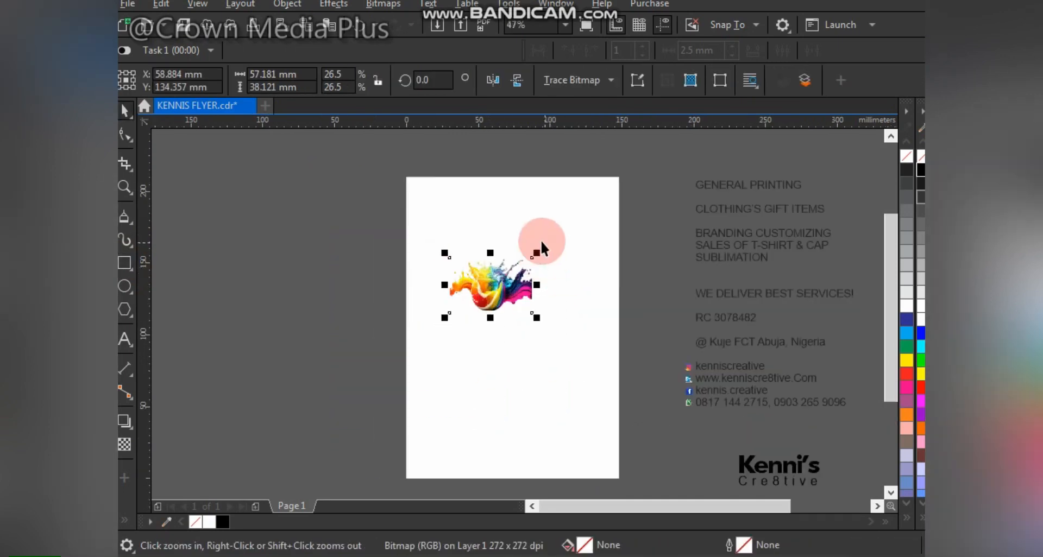
- Fill the page rectangle bluish grey, shorten it to a band and align it to the page top
left_click_drag(541, 240, 582, 223)
left_click(559, 379)
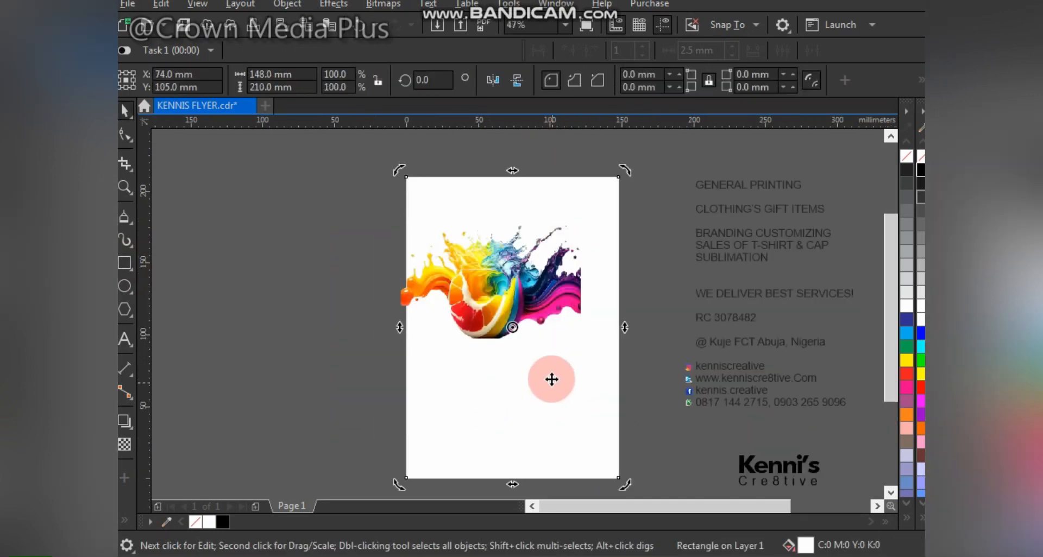
left_click_drag(552, 379, 359, 352)
left_click(921, 264)
left_click(921, 332, "ctrl")
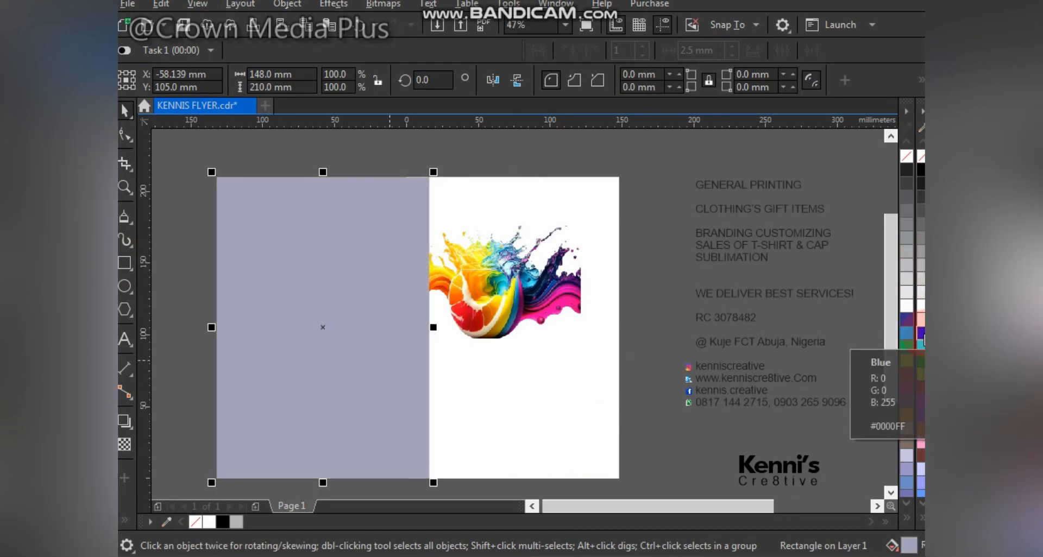
left_click_drag(322, 483, 395, 290)
left_click(566, 376, "shift")
key("c")
- Give the band a fountain transparency fading downward to transparent
left_click(437, 215)
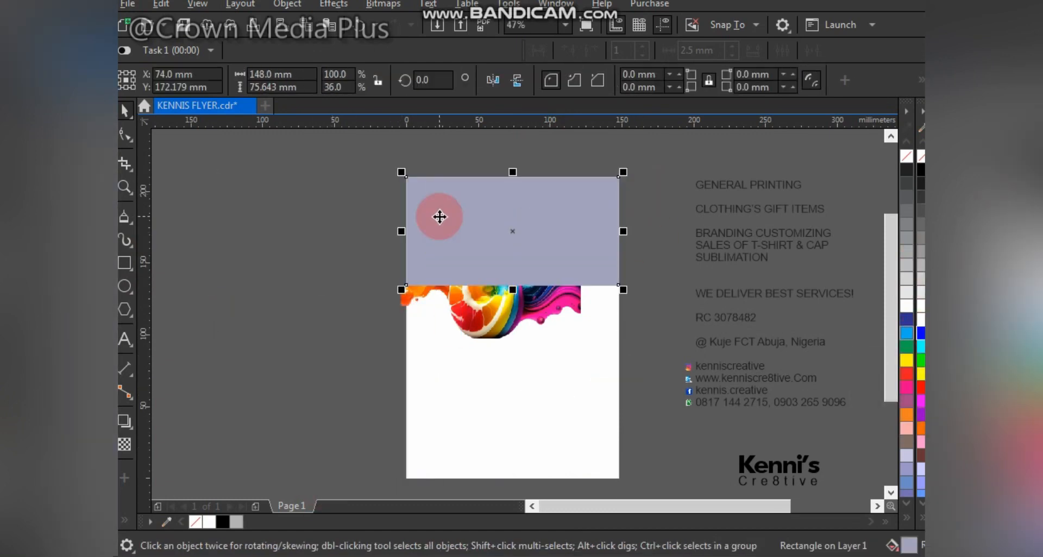
key("z")
left_click_drag(342, 140, 659, 391)
left_click_drag(544, 233, 542, 201)
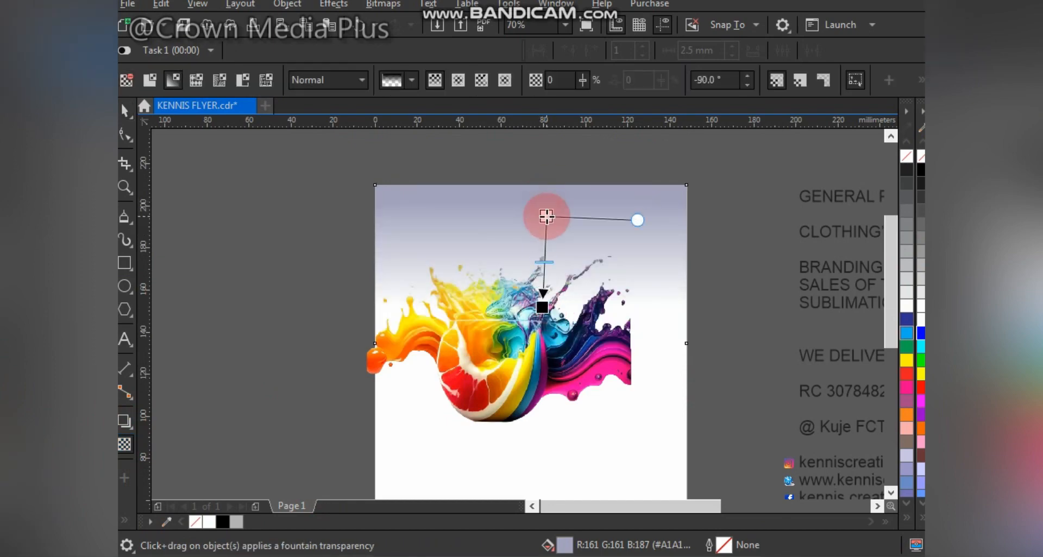
key("space")
left_click_drag(695, 181, 713, 173)
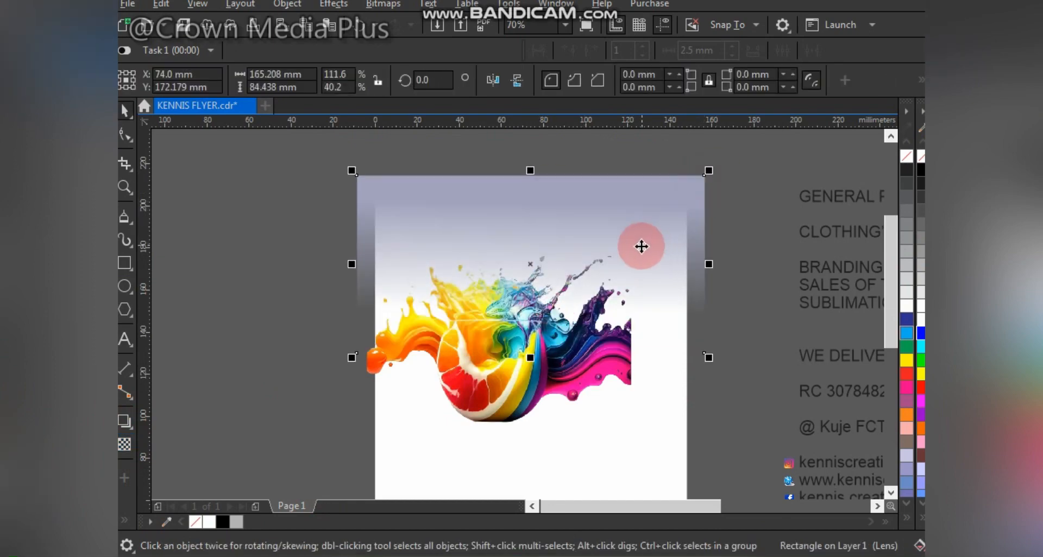
key("ctrl+z")
- Convert the band to a bitmap and drag it with the splash onto the page frame
key("alt+b")
key("c")
key("Return")
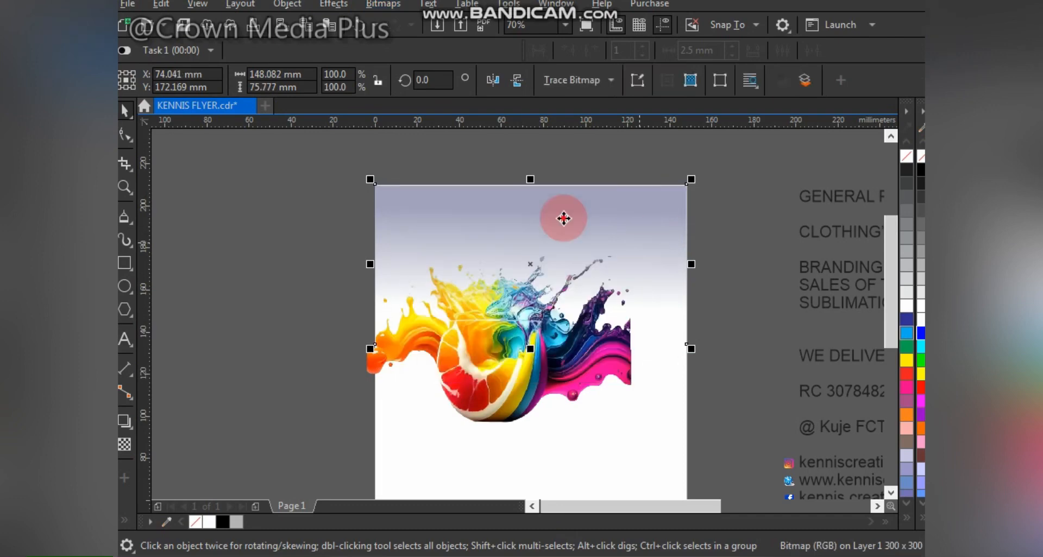
left_click_drag(563, 218, 415, 175)
left_click(617, 318, "shift")
left_click_drag(619, 319, 665, 334)
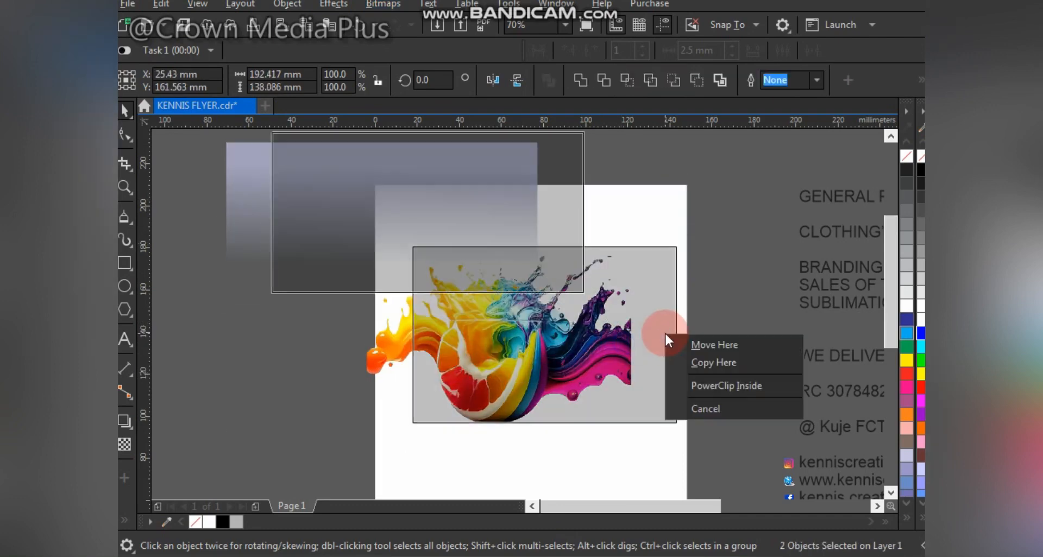
- PowerClip both images inside the page frame and stretch the gradient band wider
left_click(719, 386)
right_click(594, 320)
left_click(682, 83)
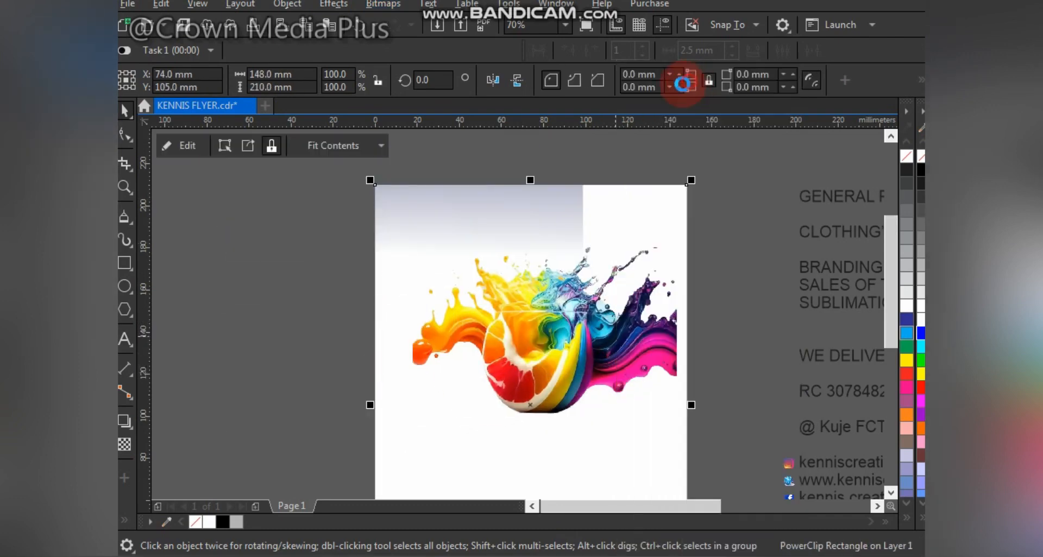
left_click_drag(530, 339, 731, 379)
left_click_drag(413, 179, 501, 203)
left_click_drag(681, 256, 701, 281)
- Scale the splash image to the 148 mm page width and position it at the top
left_click_drag(811, 391, 602, 311)
left_click(721, 206)
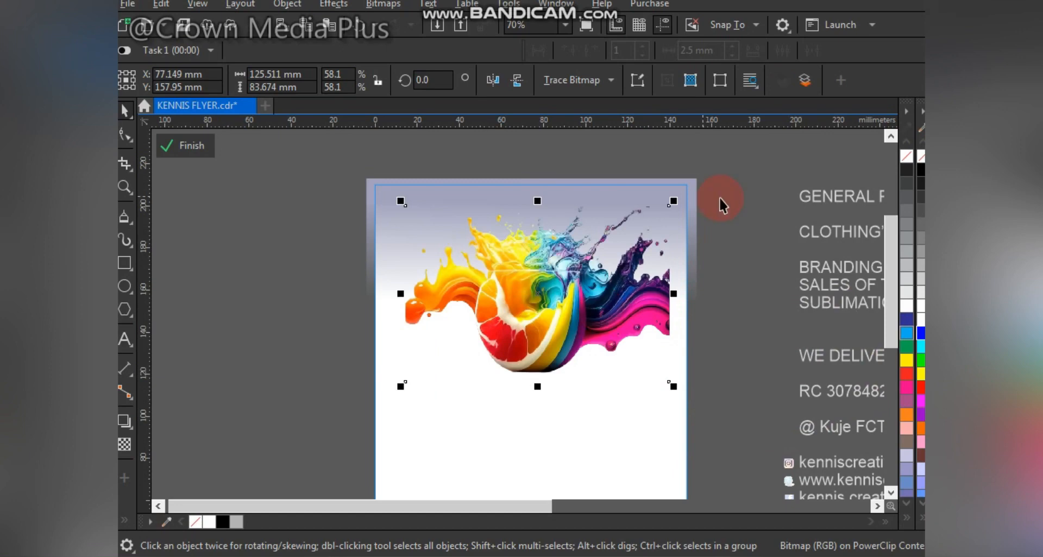
left_click_drag(672, 387, 690, 398)
left_click(428, 391)
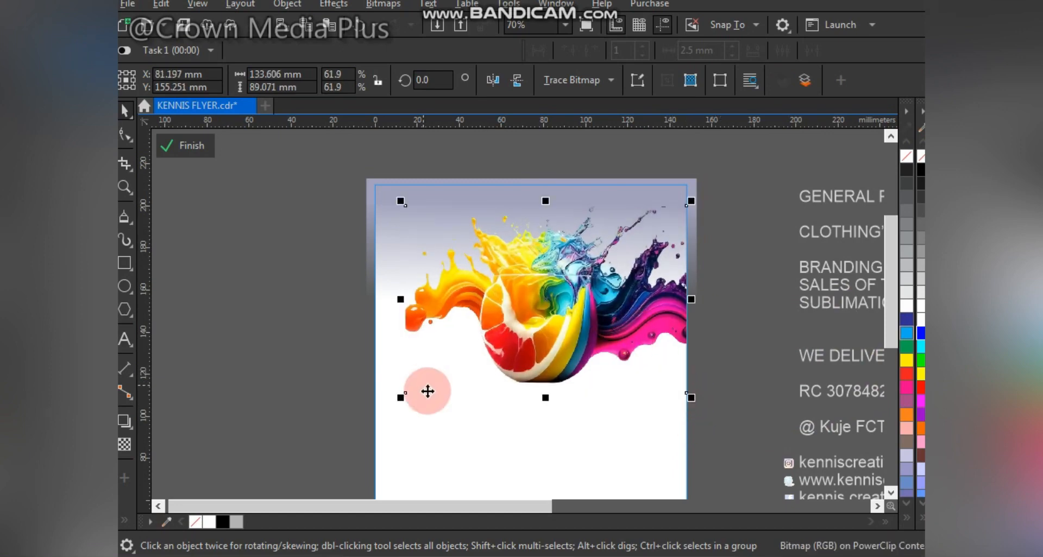
left_click_drag(381, 415, 367, 421)
left_click_drag(581, 320, 628, 325)
left_click(728, 337)
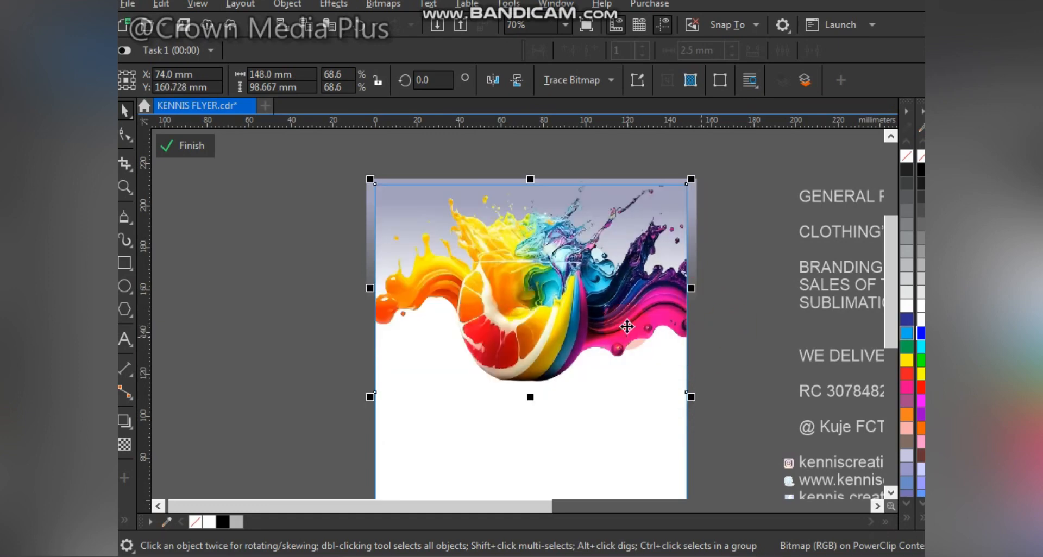
key("shift+F4")
left_click_drag(564, 250, 574, 235)
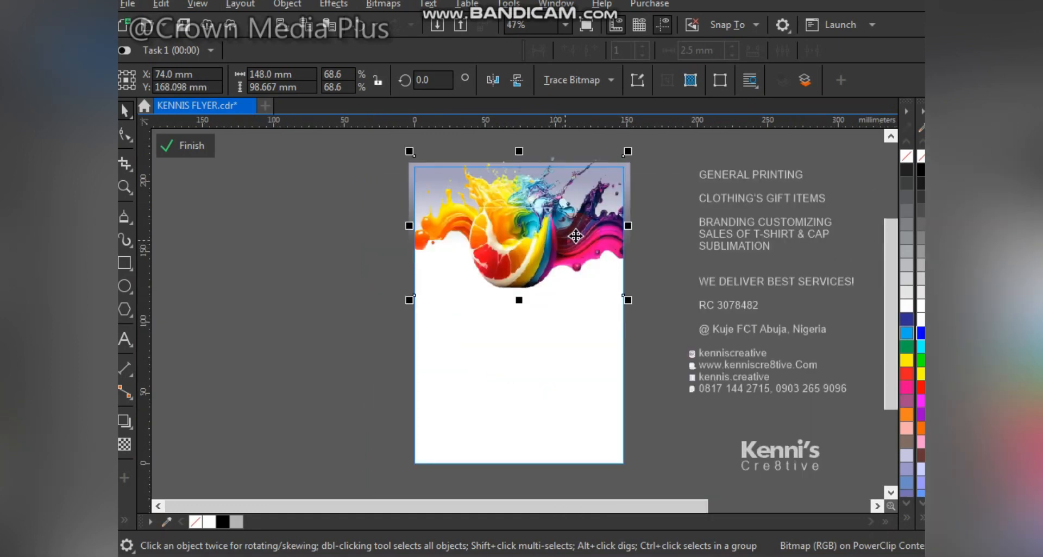
left_click_drag(531, 279, 533, 275)
scroll(531, 279, "up", 2)
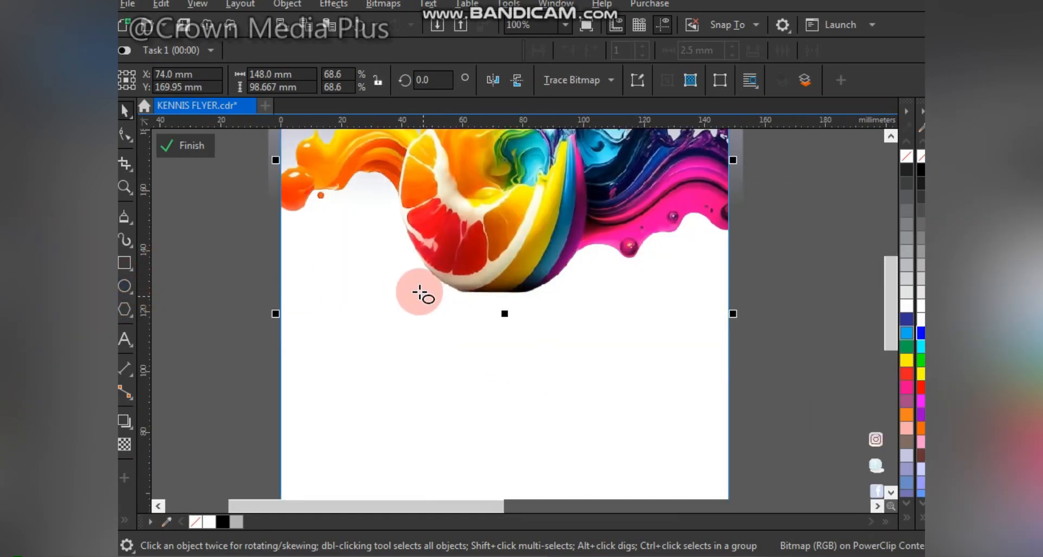
- Draw a flat ellipse under the fruit, fill it dark grey and widen it
left_click_drag(419, 282, 584, 303)
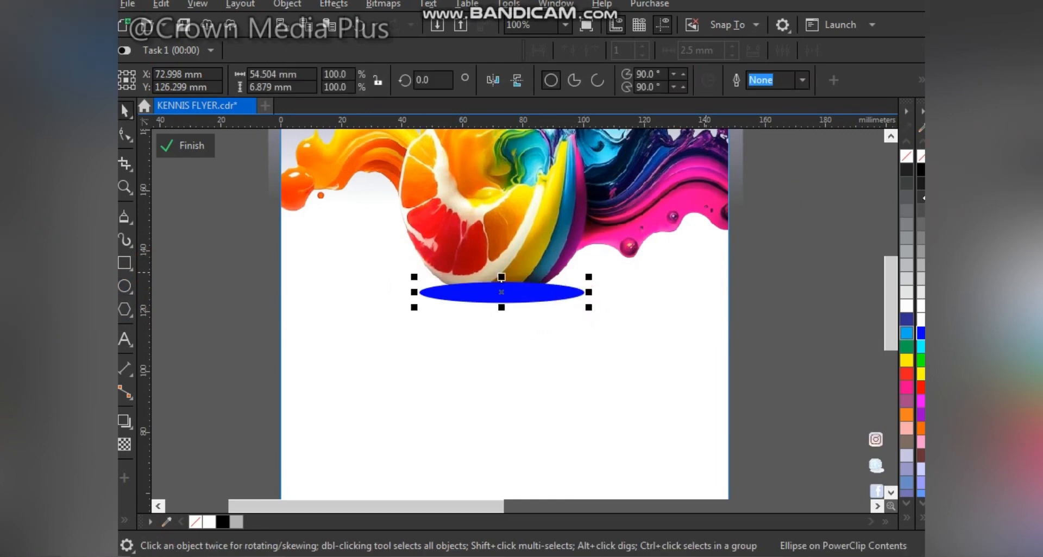
left_click(917, 213)
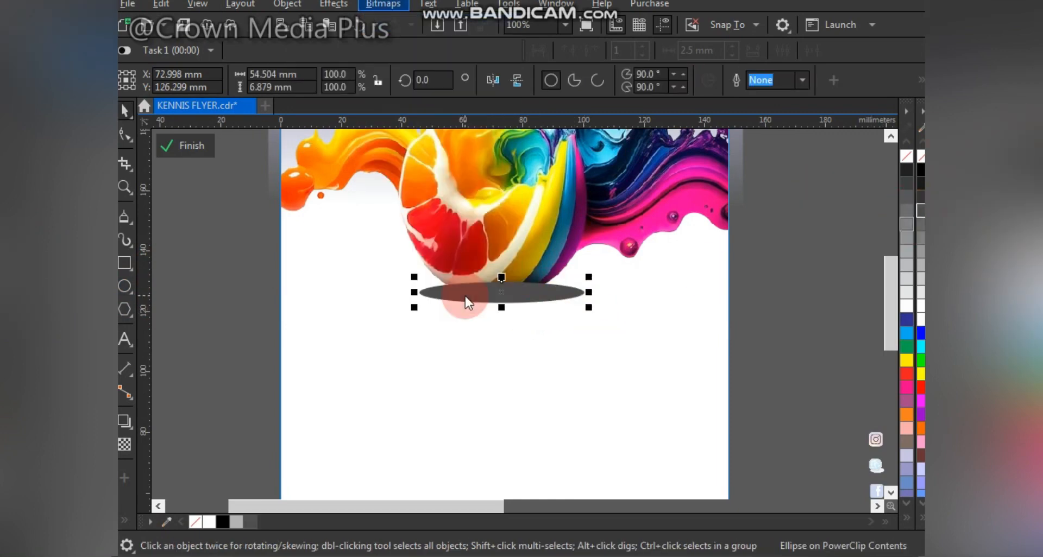
left_click(549, 359)
scroll(459, 289, "up", 3)
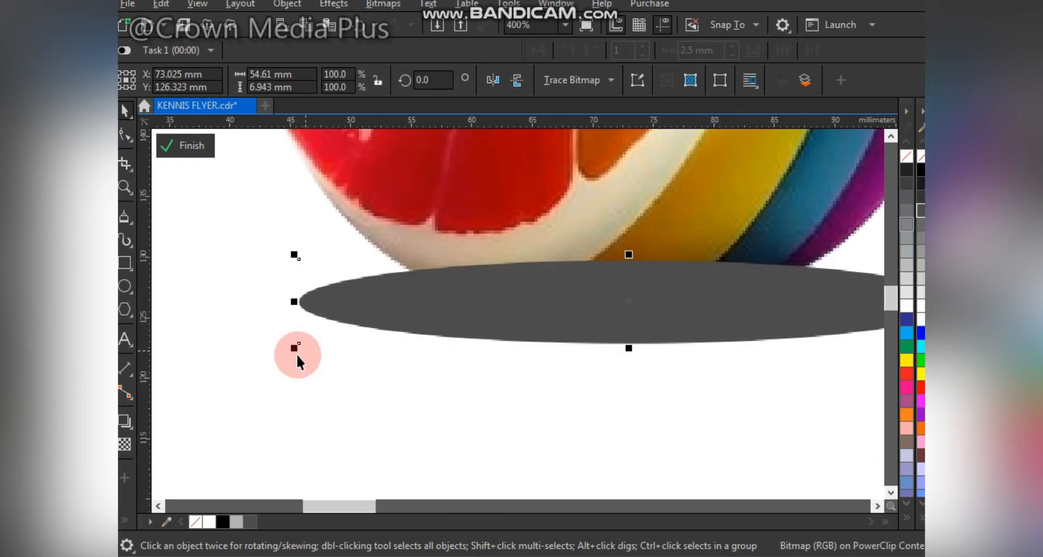
left_click_drag(294, 348, 216, 358)
key("alt+b")
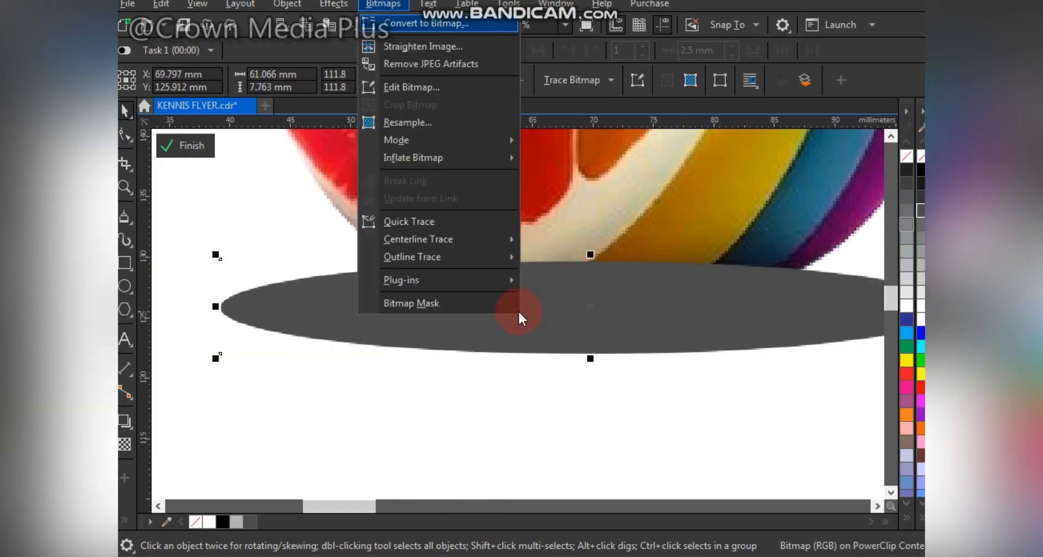
left_click(518, 311)
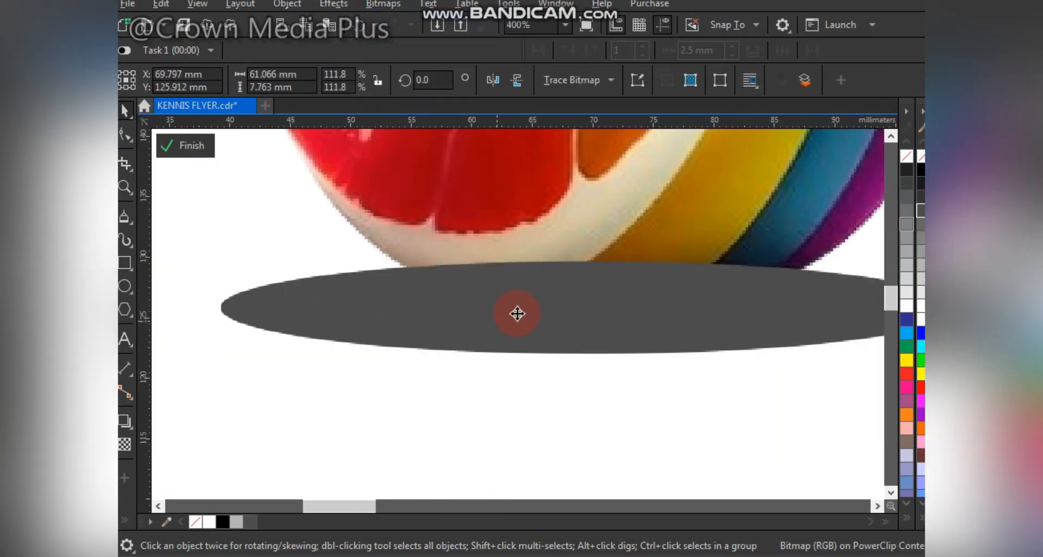
- Apply a 23.5-pixel Gaussian blur to the ellipse
key("alt+c")
key("b")
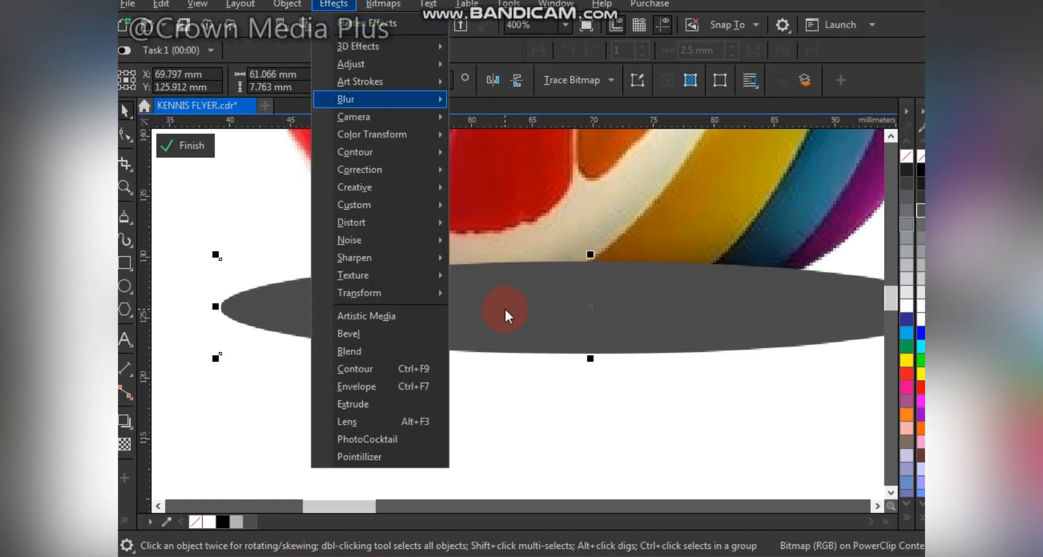
key("g")
left_click_drag(547, 216, 531, 355)
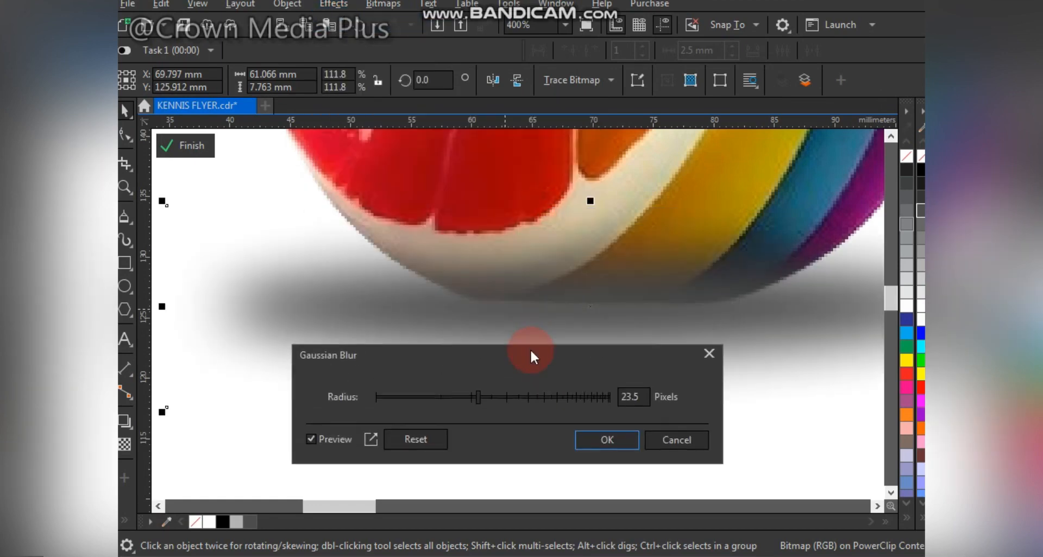
key("Return")
scroll(654, 358, "down", 1)
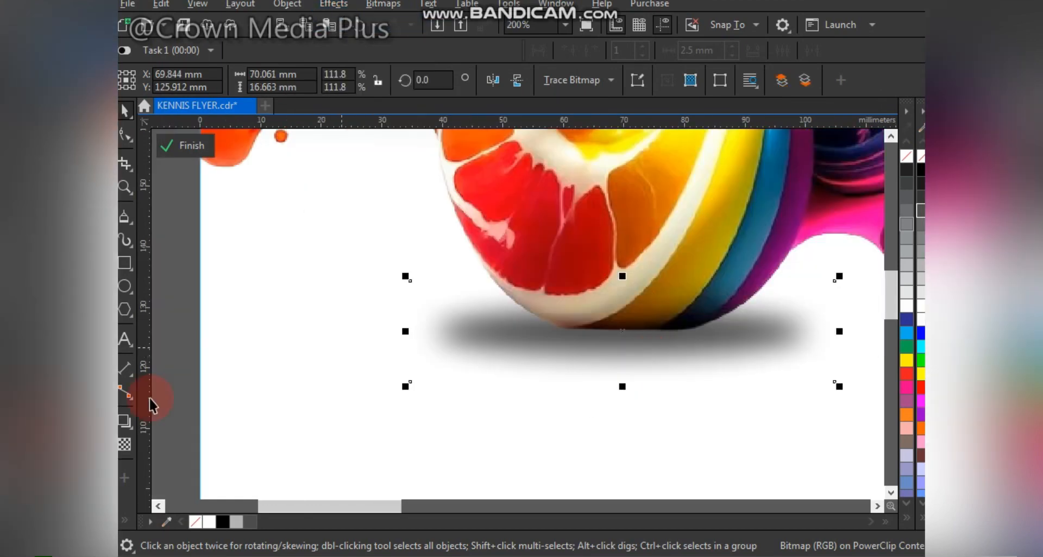
- Make the shadow partly transparent, then flatten and shrink it to fit under the fruit
left_click(124, 444)
left_click(606, 399)
left_click(598, 298)
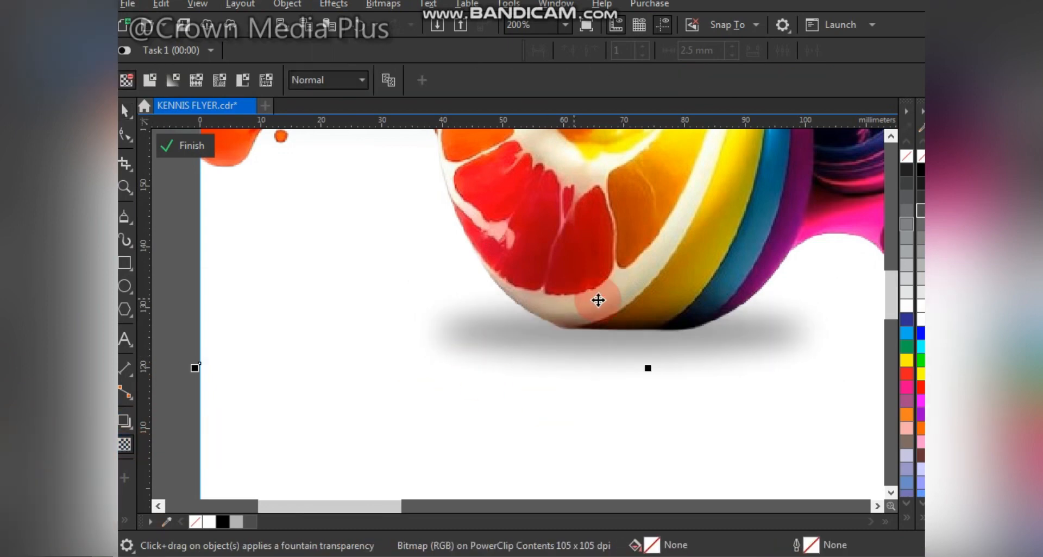
key("space")
left_click(803, 376)
scroll(712, 380, "right", 2)
left_click_drag(595, 276, 617, 299)
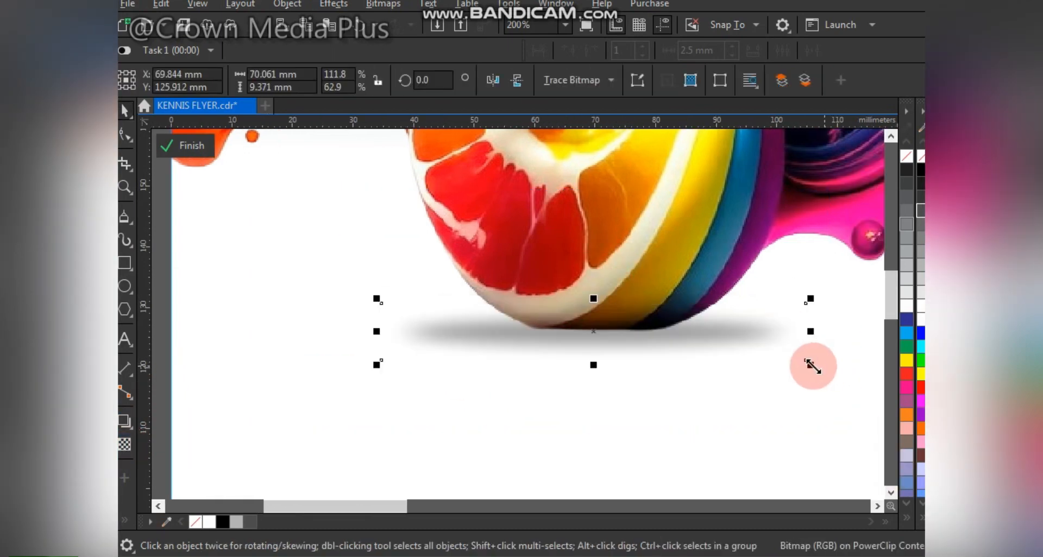
left_click_drag(811, 364, 781, 371)
scroll(782, 371, "down", 3)
key("shift+F4")
key("Escape")
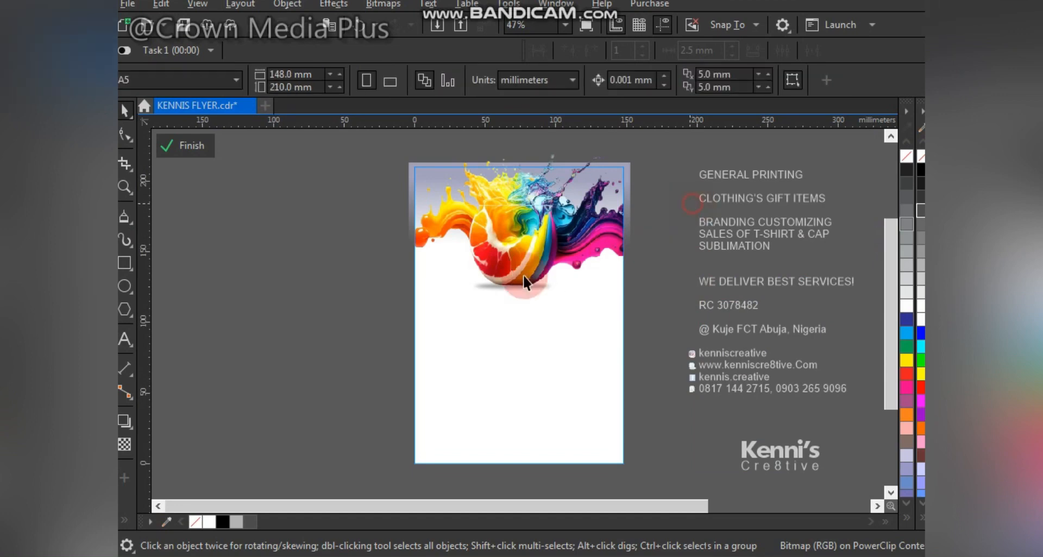
left_click_drag(409, 213, 264, 339)
- Place a flipped copy of the gradient band at the page bottom and finish the PowerClip edit
key("ctrl+z")
right_click(264, 339)
left_click(519, 82)
left_click_drag(353, 355, 581, 460)
left_click(201, 148)
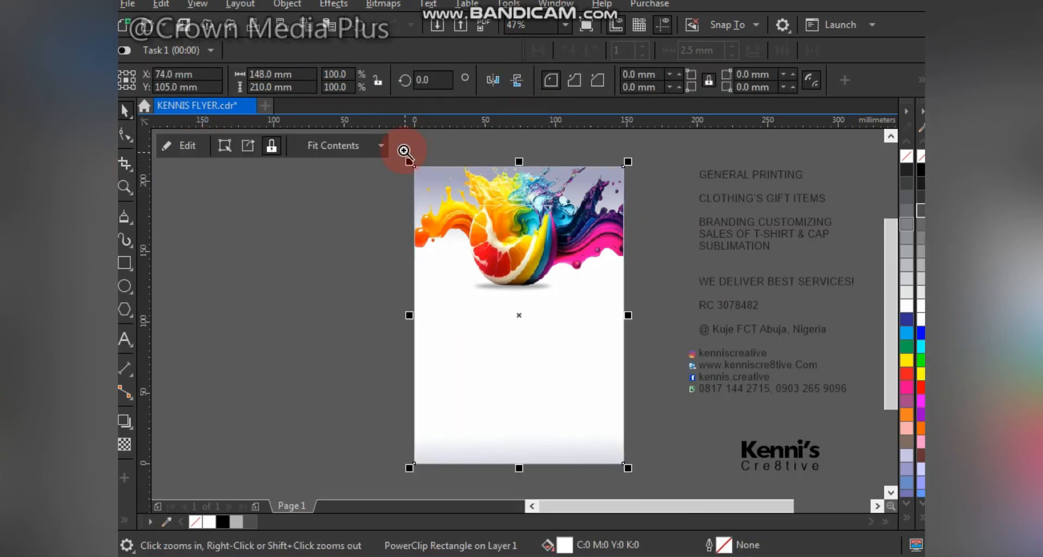
- Place the logo at the flyer's lower left and nudge the service text left
left_click_drag(806, 475, 806, 476)
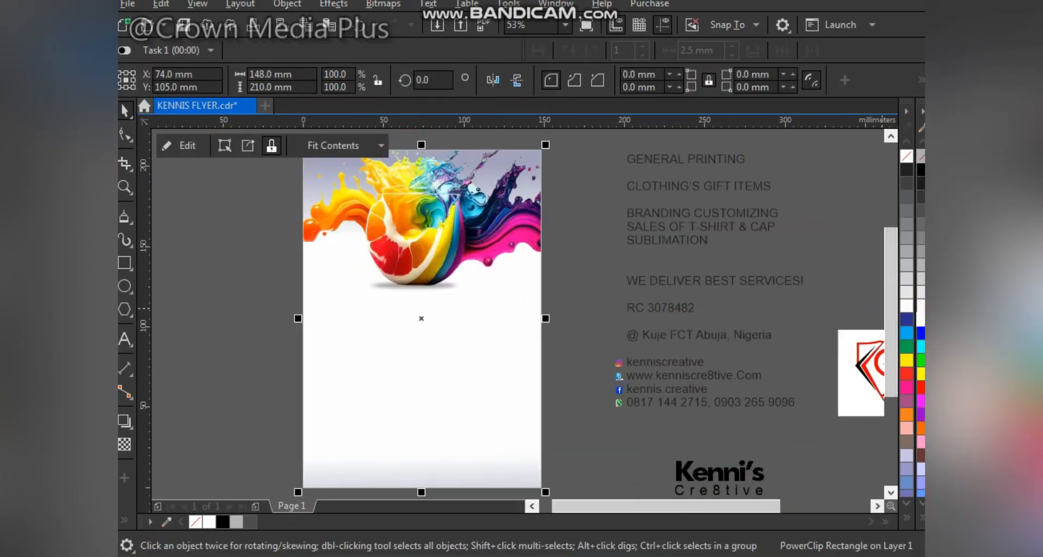
left_click(858, 381)
left_click_drag(858, 381, 380, 338)
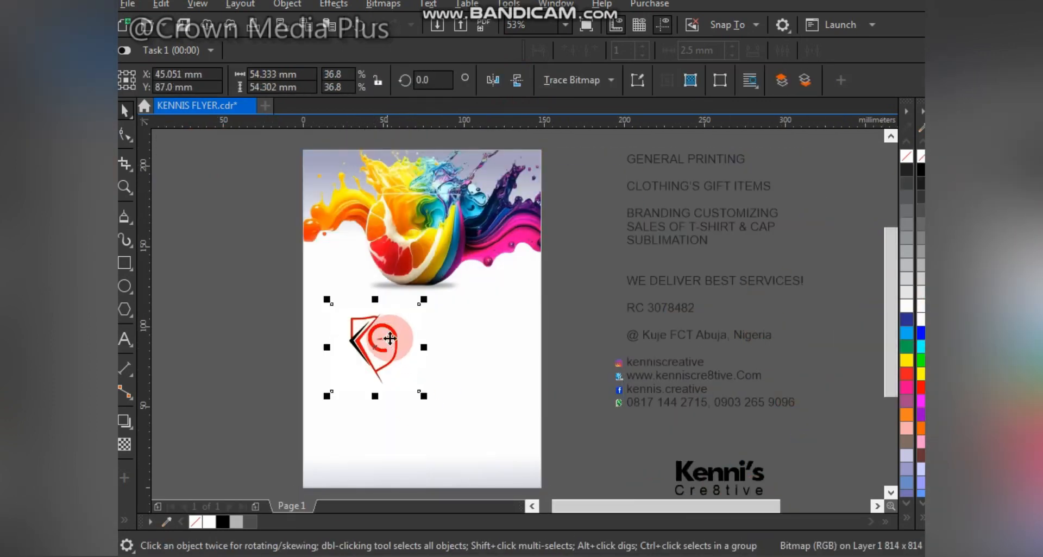
left_click(675, 178)
left_click_drag(661, 170, 642, 179)
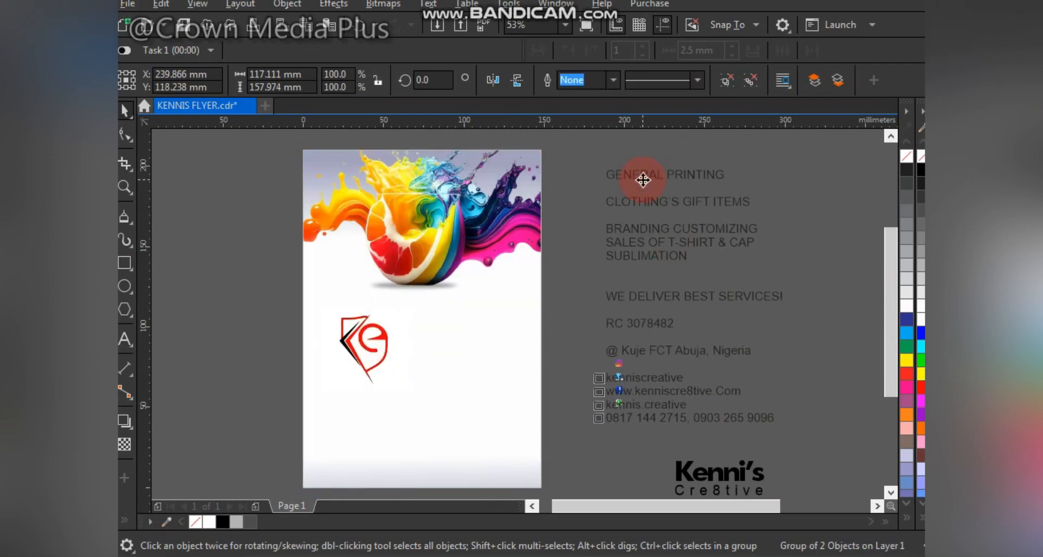
scroll(630, 489, "down", 1)
- Move the Kenni's Cre8tive wordmark beside the Ke logo and shrink it
left_click(720, 419)
left_click_drag(719, 419, 377, 335)
left_click(377, 334)
key("F2")
left_click_drag(245, 200, 617, 454)
left_click_drag(509, 304, 544, 245)
- Group the Ke logo with the wordmark, then resize and position the group below the splash
left_click(510, 320, "shift")
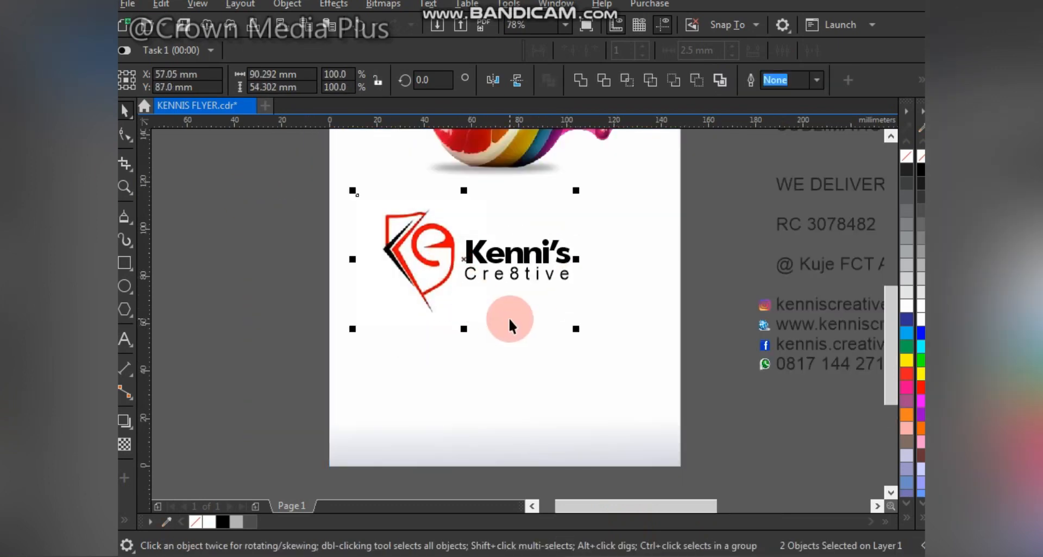
key("ctrl+g")
left_click_drag(576, 329, 524, 342)
left_click_drag(412, 250, 401, 256)
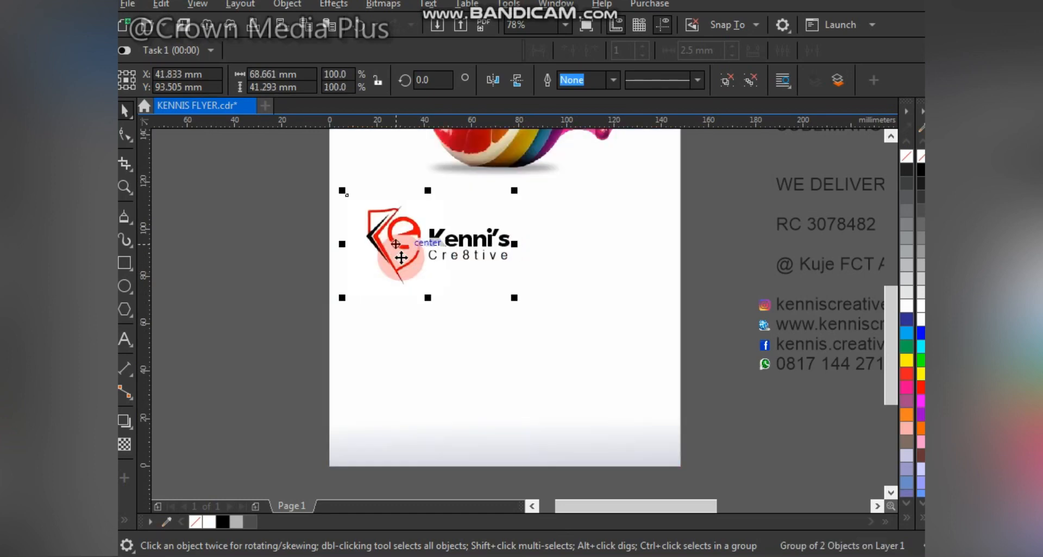
key("F4")
key("F2")
left_click_drag(396, 140, 841, 478)
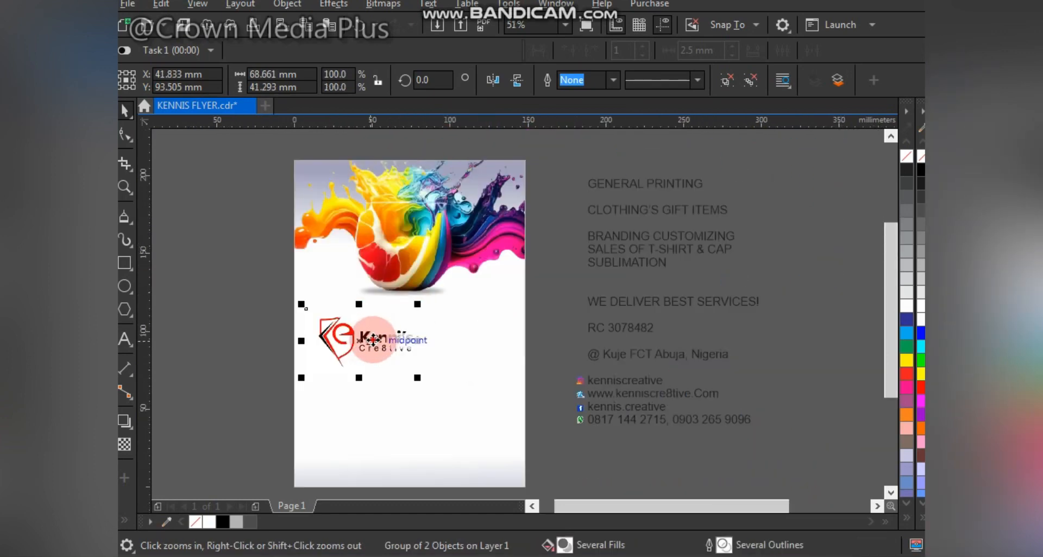
left_click_drag(372, 340, 373, 345)
left_click_drag(301, 377, 289, 387)
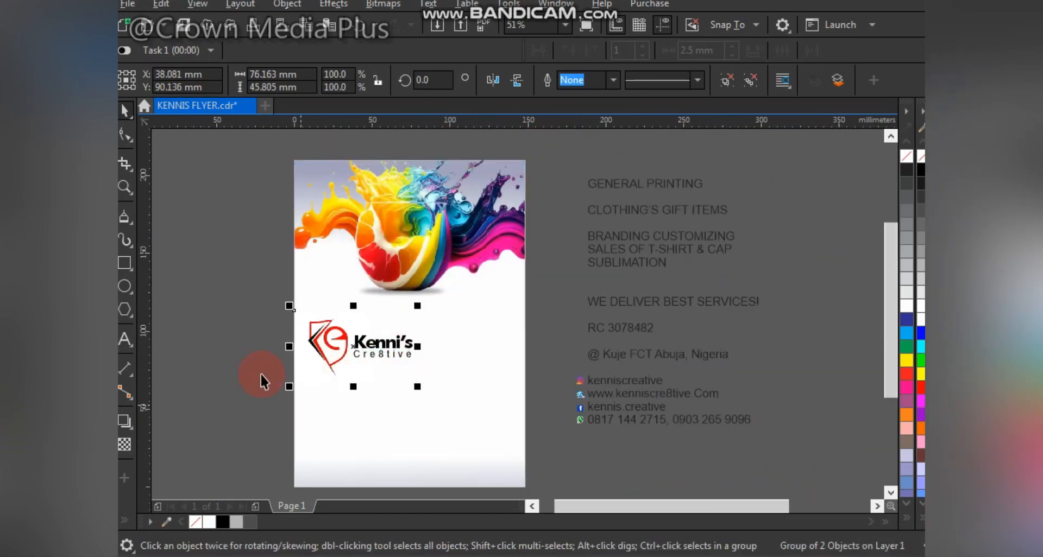
left_click(546, 365)
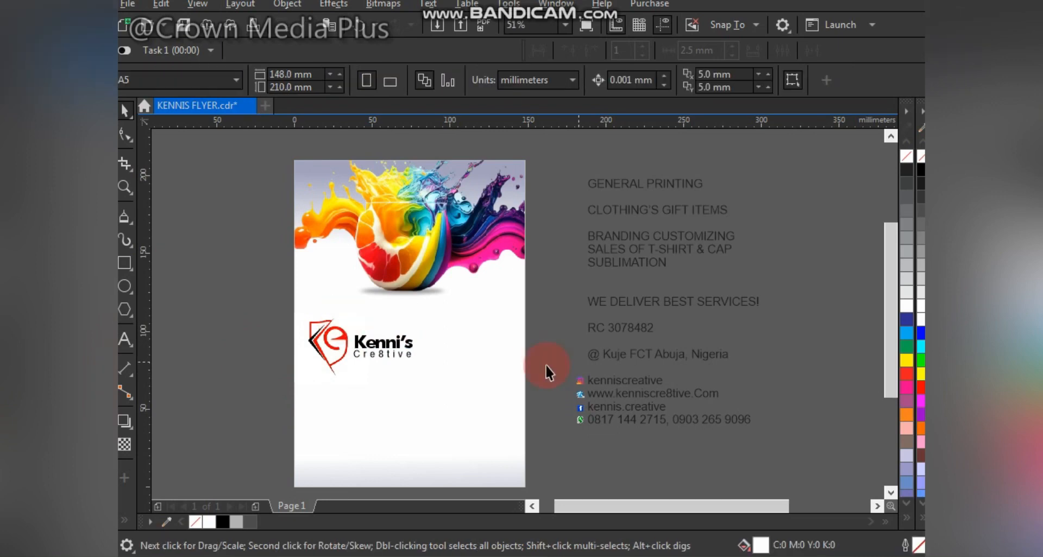
- Draw a six-sided hexagon rotated 90° and enlarge it to about 109%
left_click(127, 308)
left_click_drag(469, 310, 535, 400)
left_click_drag(529, 348, 756, 352)
left_click(586, 76)
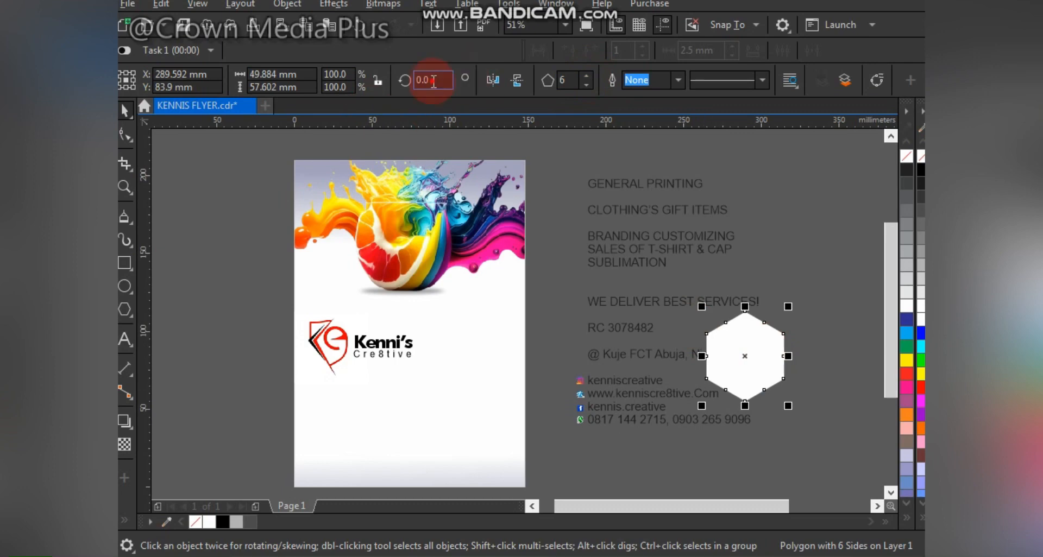
type("90")
key("Return")
left_click_drag(794, 312, 801, 308)
- Move the product photos below the contact text and PowerClip the hexagon inside the page
key("F4")
left_click(764, 355)
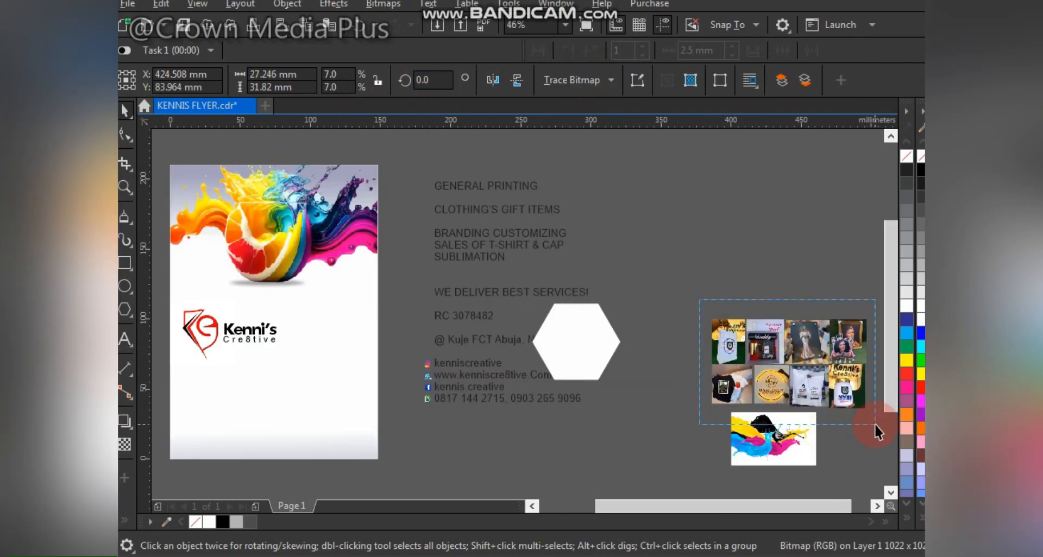
left_click_drag(874, 425, 874, 423)
left_click_drag(757, 348, 305, 335)
left_click(500, 333)
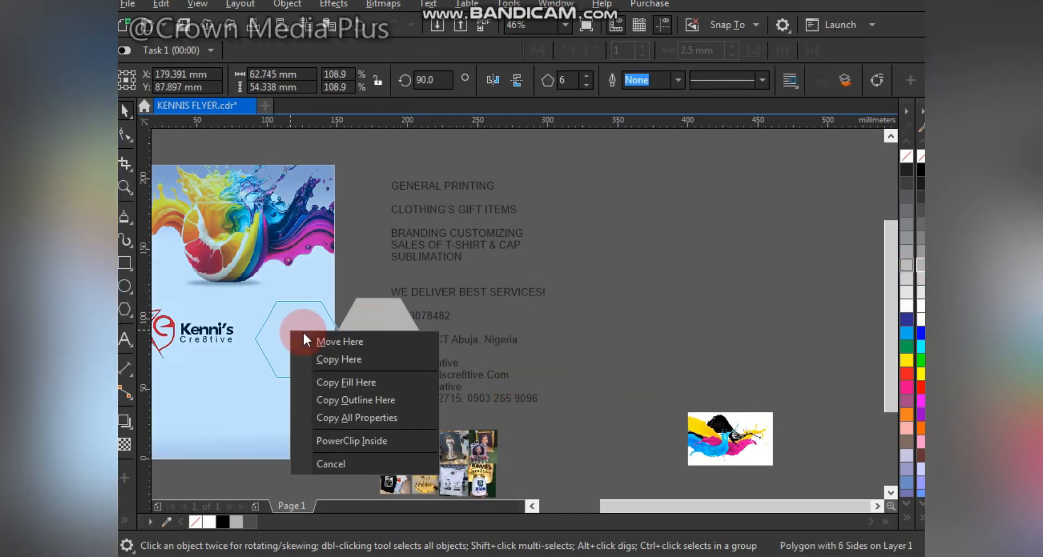
left_click(346, 441)
scroll(514, 293, "down", 1)
scroll(514, 293, "up", 2)
- Enter PowerClip editing on the flyer and reposition the hexagon inside it
right_click(664, 312)
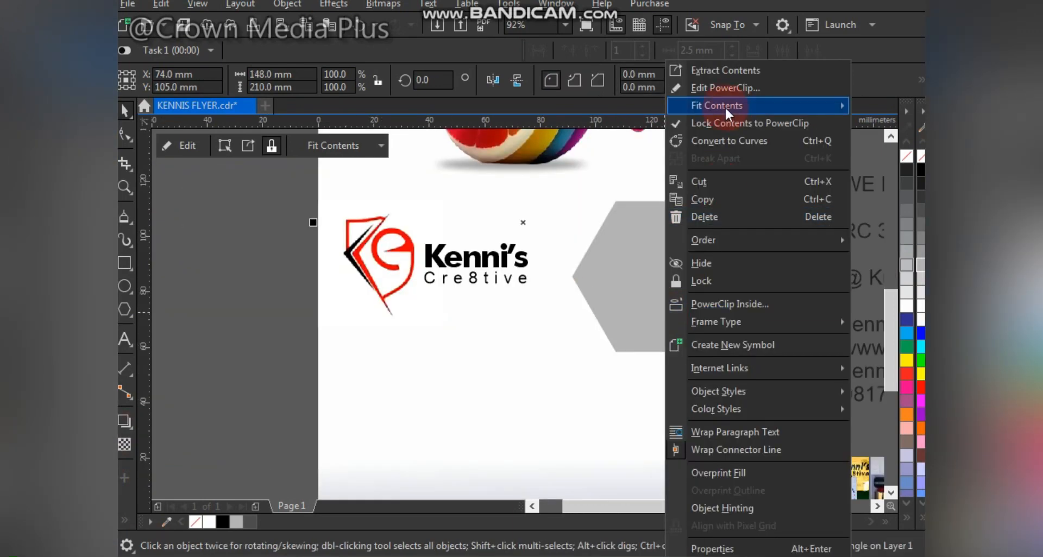
left_click(724, 88)
left_click(698, 233)
left_click_drag(682, 300, 659, 296)
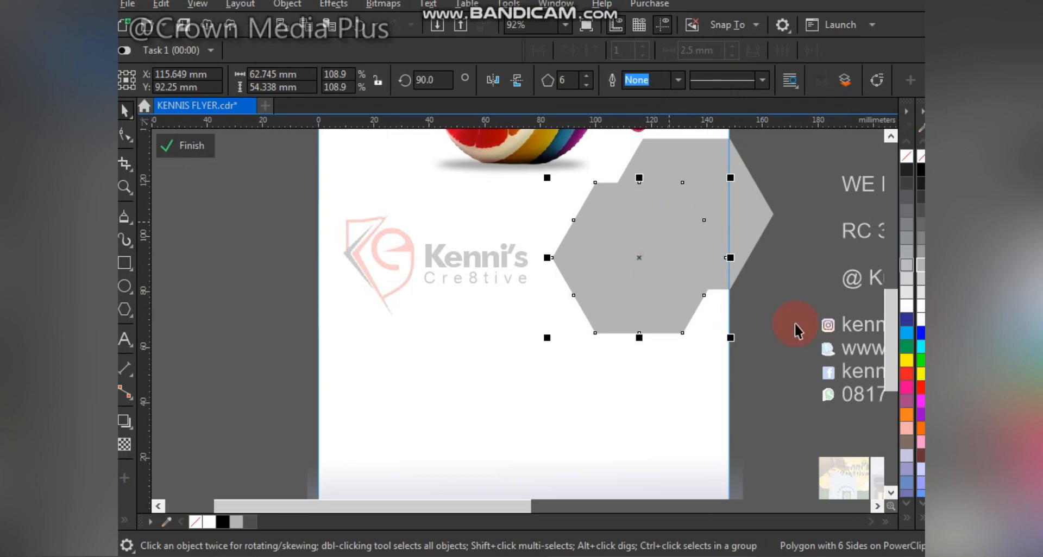
key("ctrl+z")
- Fill the hexagon dark purple and leave a spare purple copy left of the page
left_click(920, 415)
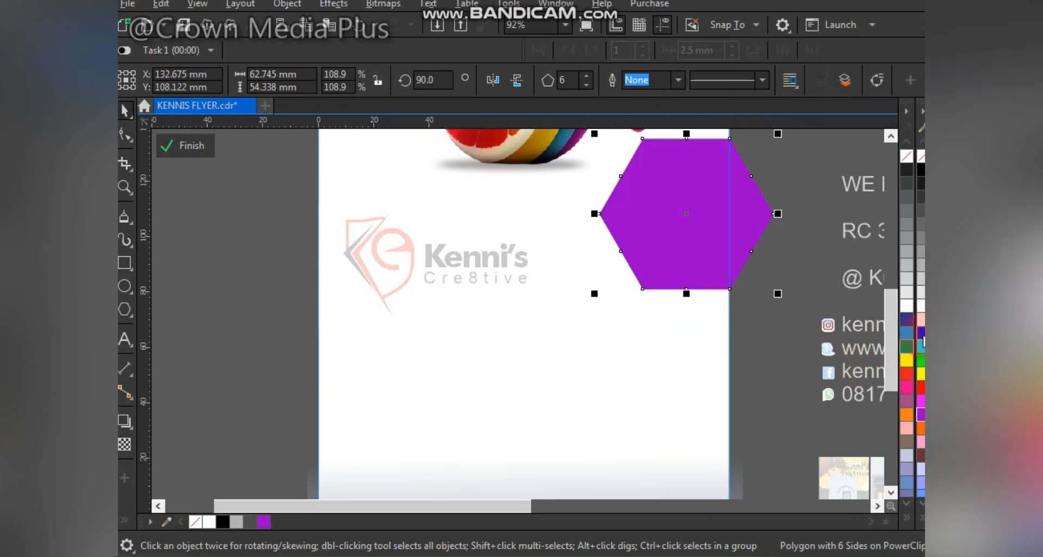
left_click(921, 174, "ctrl")
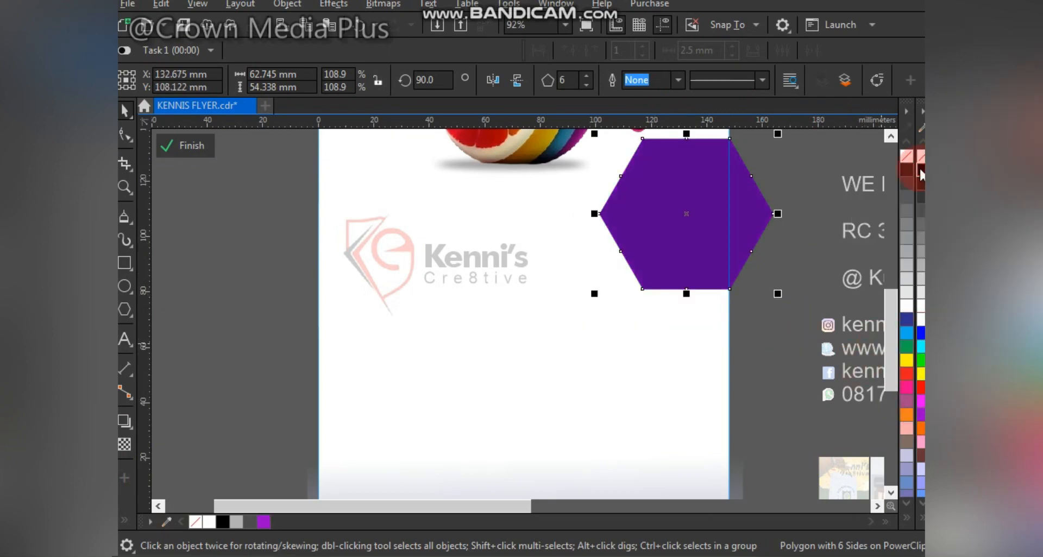
left_click(920, 174, "ctrl")
left_click_drag(271, 363, 251, 374)
right_click(251, 373)
- Add a smaller white hexagon copy centred on the purple hexagon
left_click_drag(697, 254, 649, 302)
right_click(649, 302)
left_click_drag(729, 182, 726, 190)
left_click(920, 316)
left_click(693, 171, "shift")
key("c")
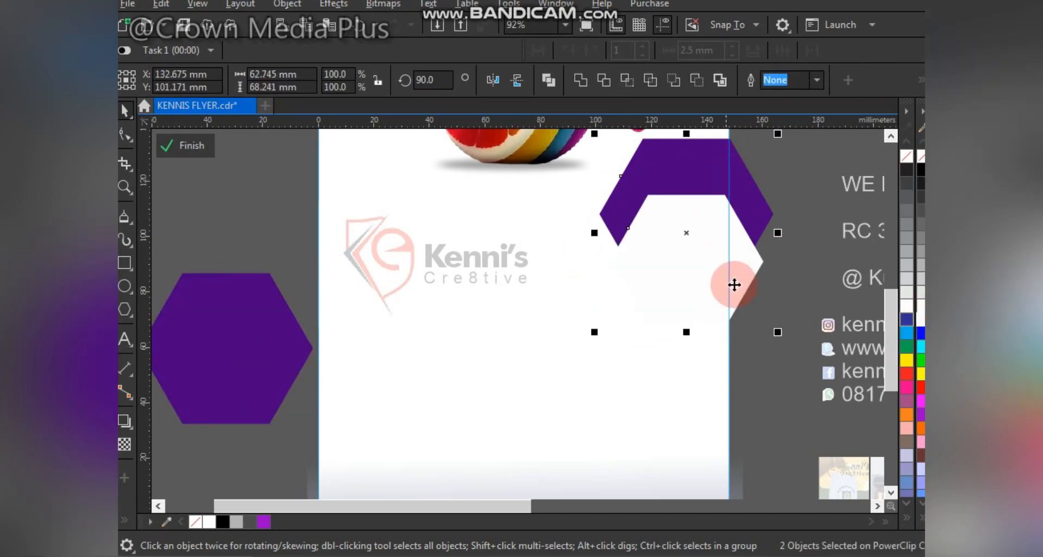
key("e")
left_click(734, 296)
- Add a smaller dark grey hexagon copy centred inside the white one
left_click(685, 233)
left_click_drag(692, 249, 676, 251)
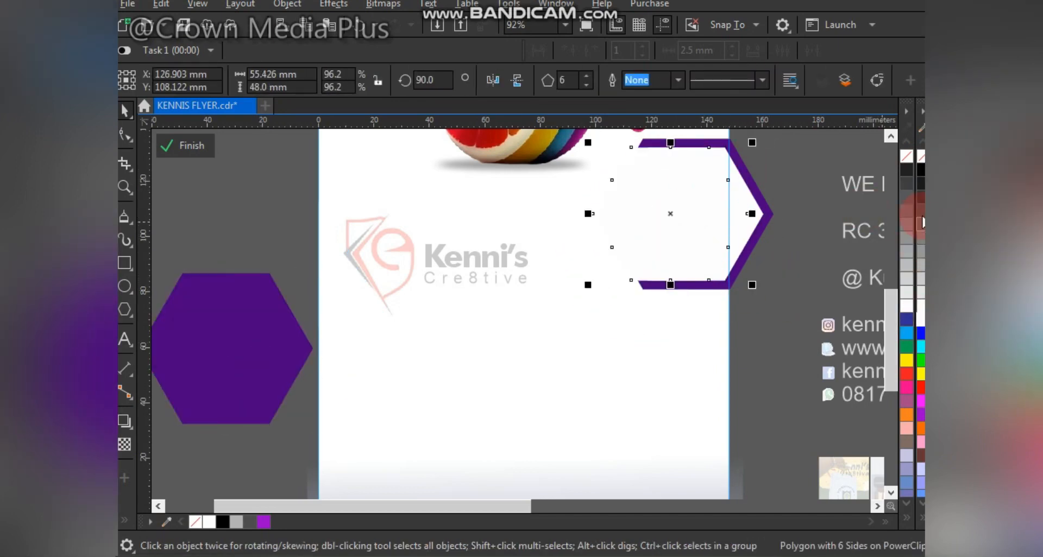
left_click(921, 211)
left_click_drag(752, 286, 760, 286)
left_click(752, 202, "shift")
key("c")
left_click(791, 194)
left_click(728, 233)
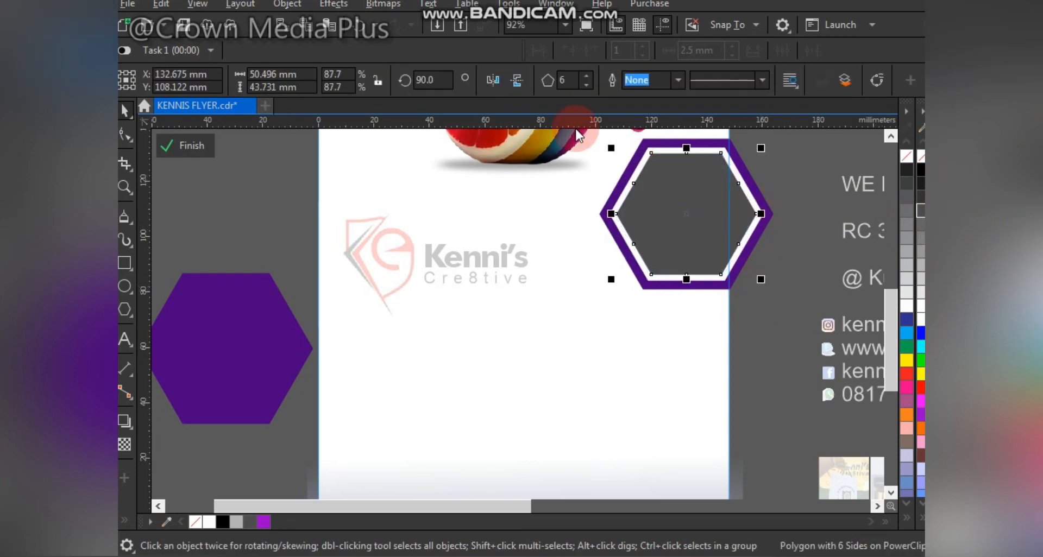
- Place a copy of the framed hexagon below it, scaled to about 64%
left_click_drag(805, 333, 544, 159)
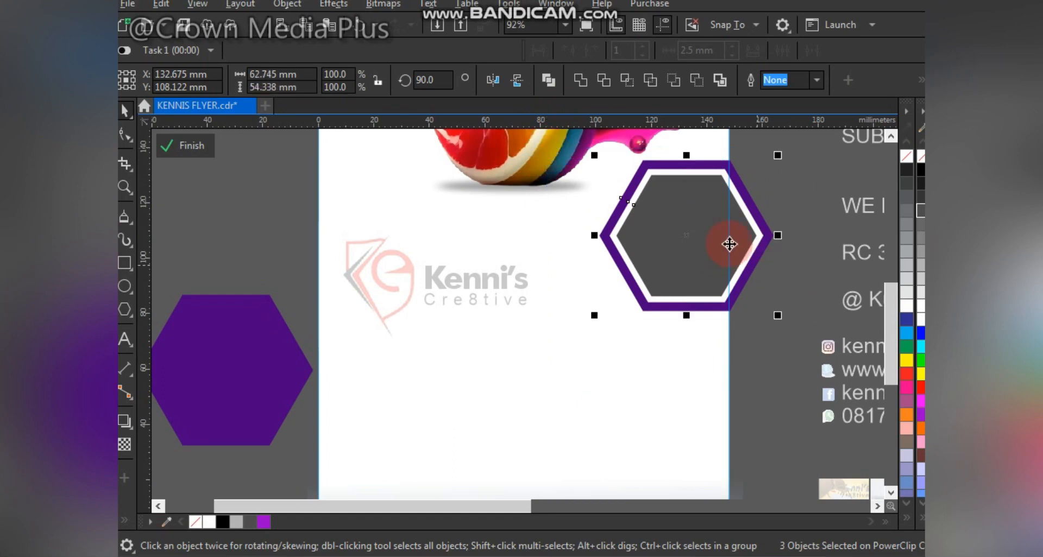
left_click_drag(728, 245, 716, 361)
left_click_drag(782, 442, 720, 429)
- Position the small framed hexagon and a scaled copy beside it in the honeycomb
scroll(720, 428, "down", 2)
key("F2")
left_click_drag(479, 233, 804, 438)
mouse_move(629, 379)
left_mouse_down()
mouse_move(570, 337)
mouse_move(651, 382)
mouse_move(644, 369)
left_mouse_up()
scroll(643, 368, "down", 3)
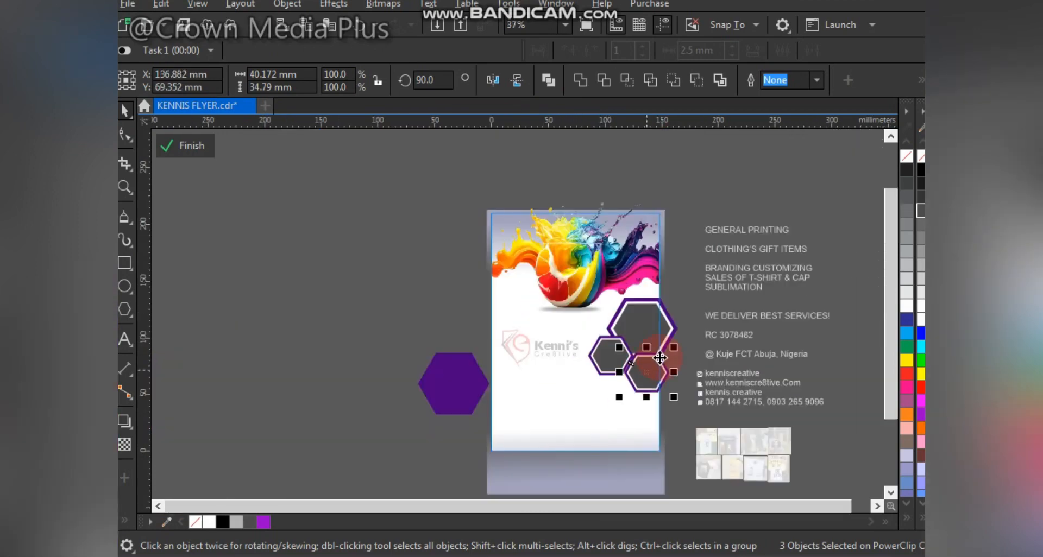
scroll(639, 356, "up", 5)
scroll(637, 355, "down", 4)
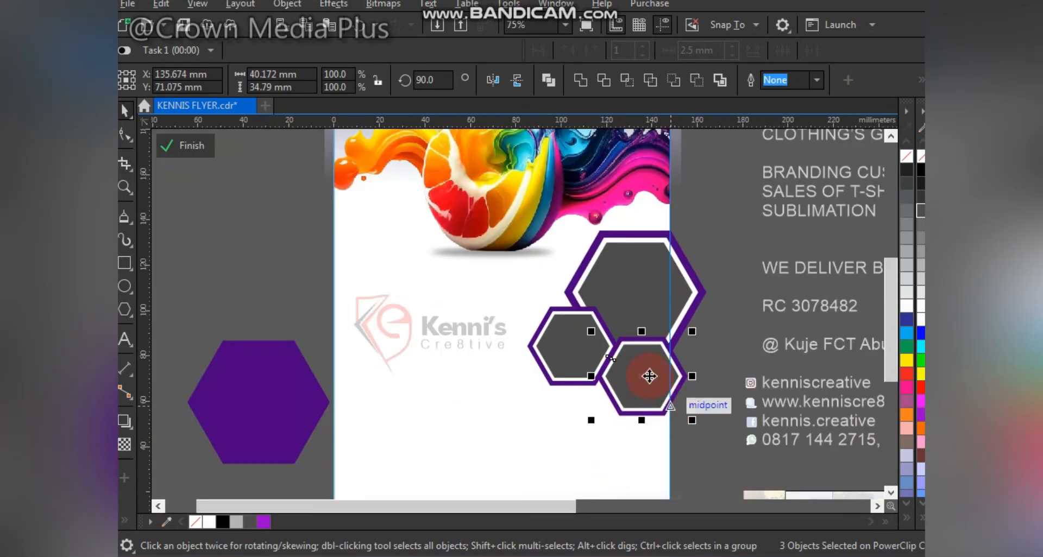
left_click_drag(642, 389, 588, 388)
left_click_drag(639, 351, 655, 391)
- Enlarge and nudge the hexagon copies so they fit the honeycomb
scroll(596, 388, "up", 1)
scroll(611, 369, "up", 2)
scroll(613, 361, "down", 2)
scroll(610, 362, "down", 3)
scroll(637, 401, "up", 1)
scroll(654, 391, "down", 1)
left_click_drag(702, 438, 721, 456)
scroll(634, 387, "up", 2)
left_click_drag(719, 405, 694, 395)
scroll(707, 372, "up", 1)
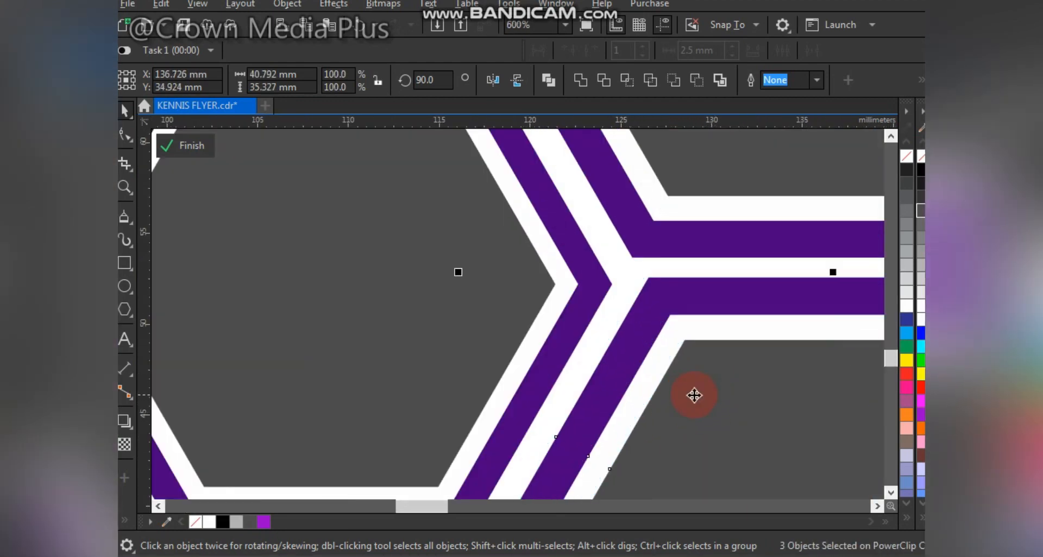
scroll(705, 391, "down", 4)
- Add another framed hexagon copy at the cluster's lower left and snap it in place
key("F2")
left_click_drag(485, 181, 766, 463)
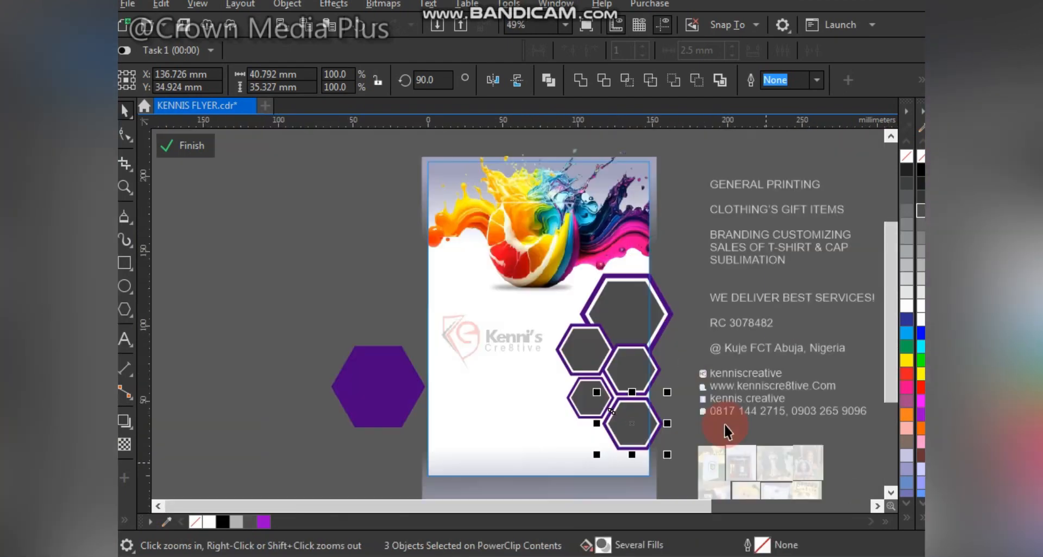
left_click_drag(601, 470, 594, 449)
right_click(594, 449)
scroll(588, 433, "up", 2)
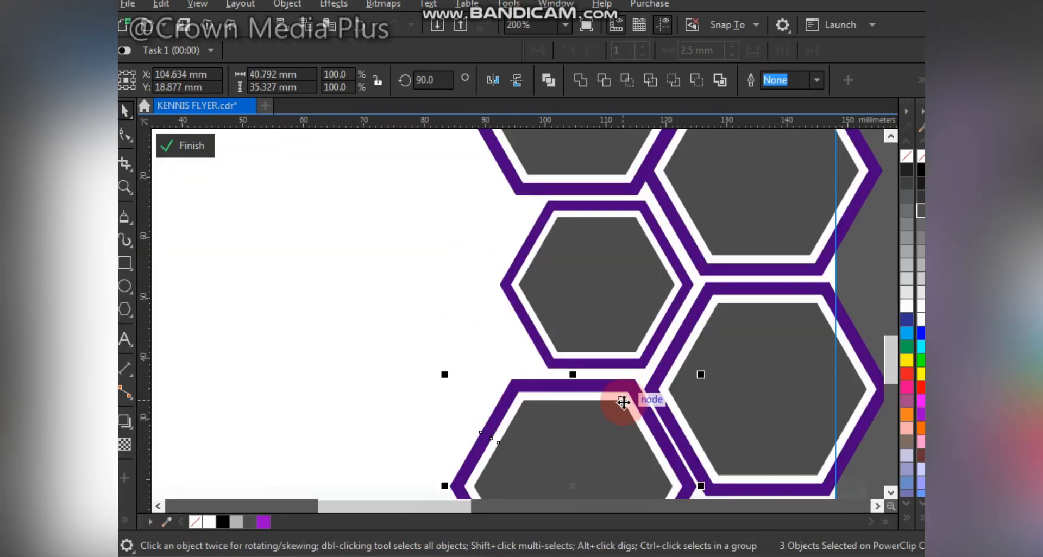
scroll(622, 401, "up", 1)
left_click_drag(625, 406, 614, 400)
scroll(609, 356, "up", 1)
left_click_drag(612, 358, 607, 346)
scroll(603, 354, "down", 4)
- Move the solid purple hexagon to the flyer's bottom right
key("F2")
left_click_drag(429, 438, 744, 97)
left_click_drag(311, 365, 584, 481)
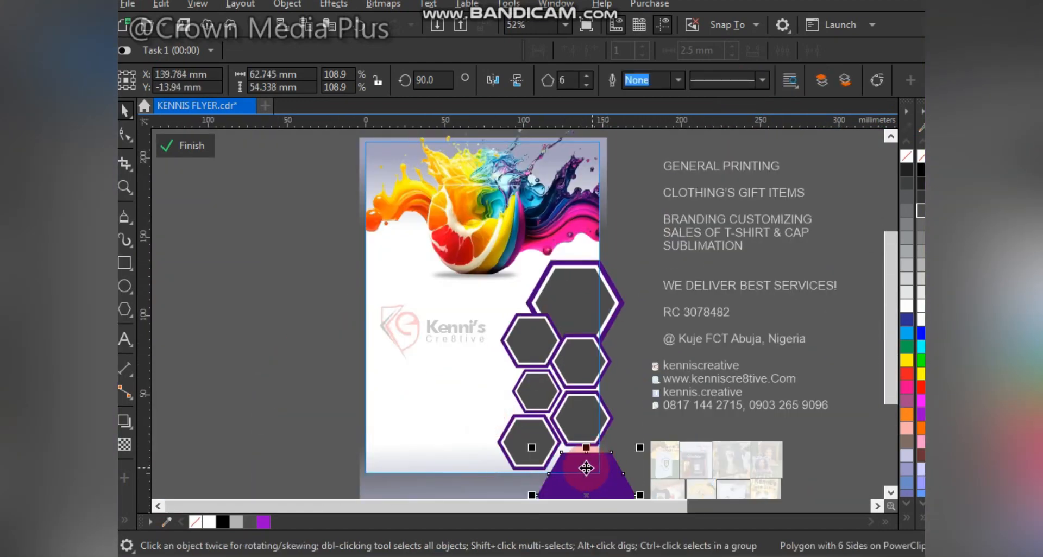
- Nudge the purple hexagon and select pieces of the hexagon cluster
scroll(586, 468, "up", 2)
left_click_drag(535, 443, 530, 432)
scroll(531, 435, "down", 3)
key("F2")
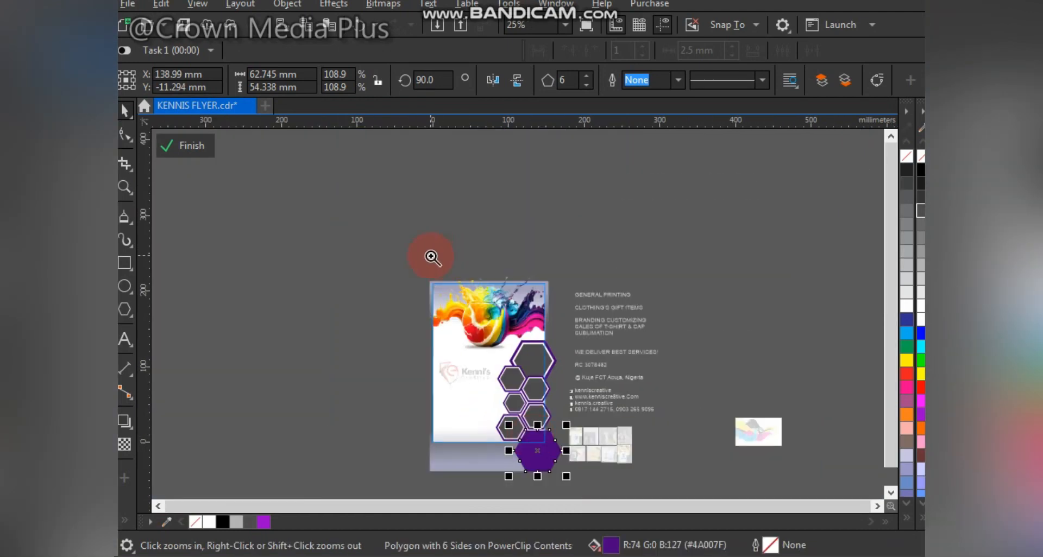
left_click_drag(432, 254, 570, 466)
left_click(572, 362)
left_click_drag(708, 227, 489, 484)
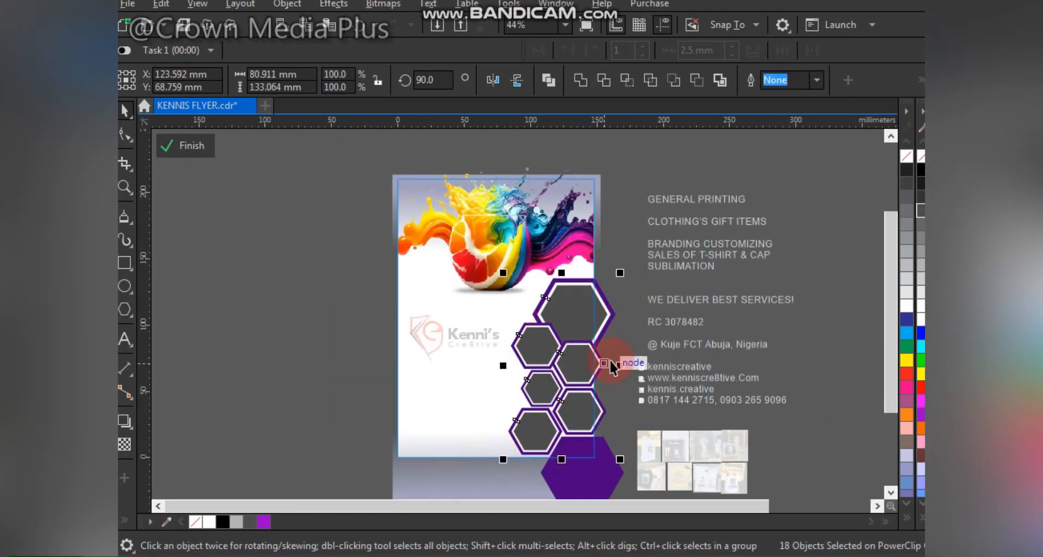
scroll(609, 359, "up", 3)
left_click(559, 367)
scroll(356, 179, "down", 3)
- Sample the pink colour from the fruit splash image
left_click(317, 283)
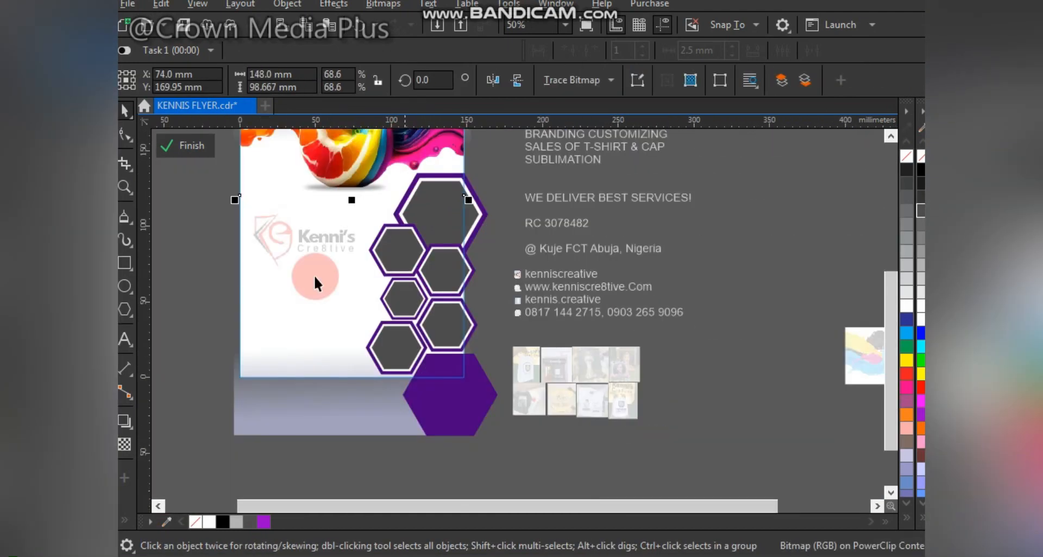
left_click(166, 522)
left_click(421, 145)
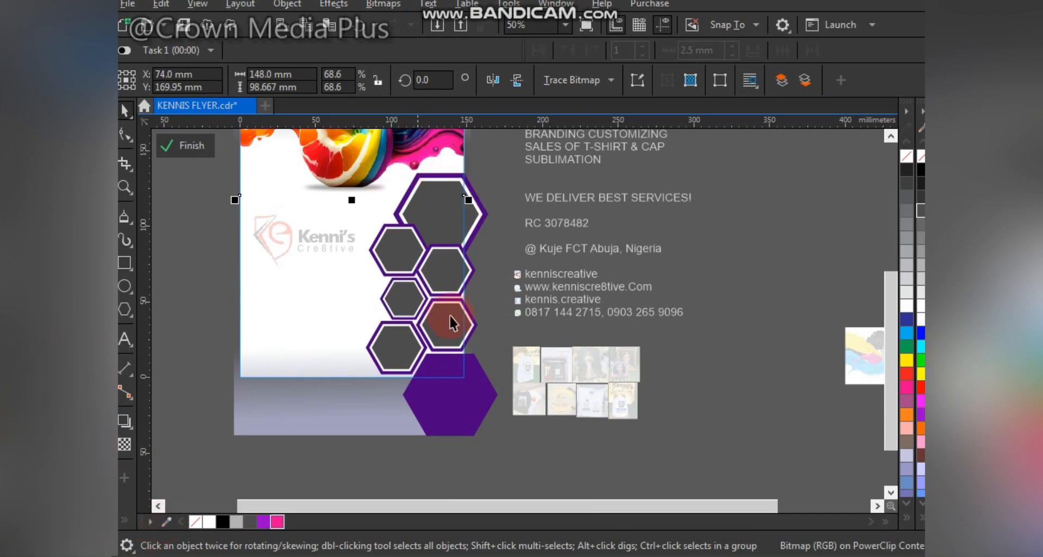
left_click(496, 295)
- Give one hexagon a pink outline using the sampled colour
scroll(419, 299, "up", 3)
left_click(425, 281)
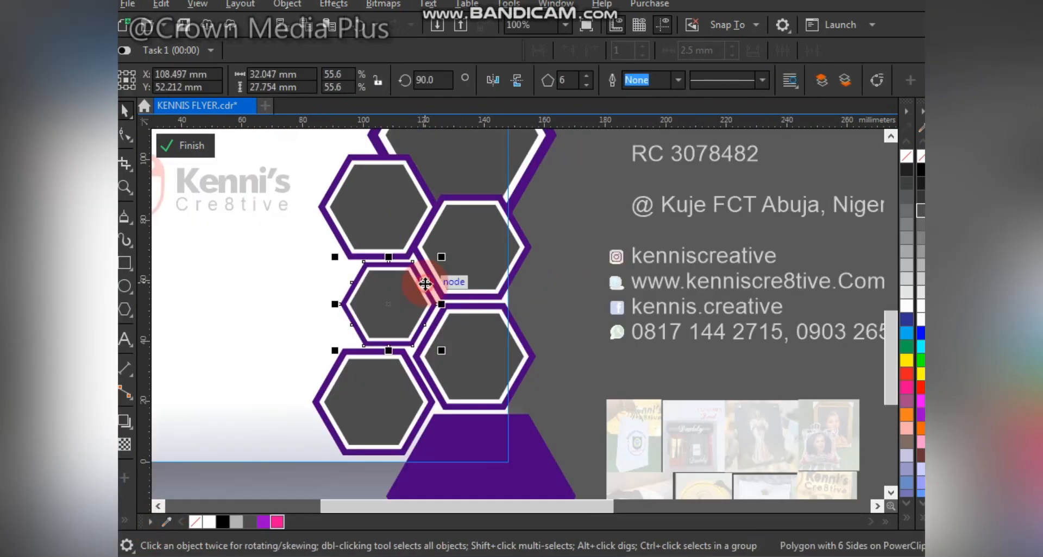
left_click(277, 521)
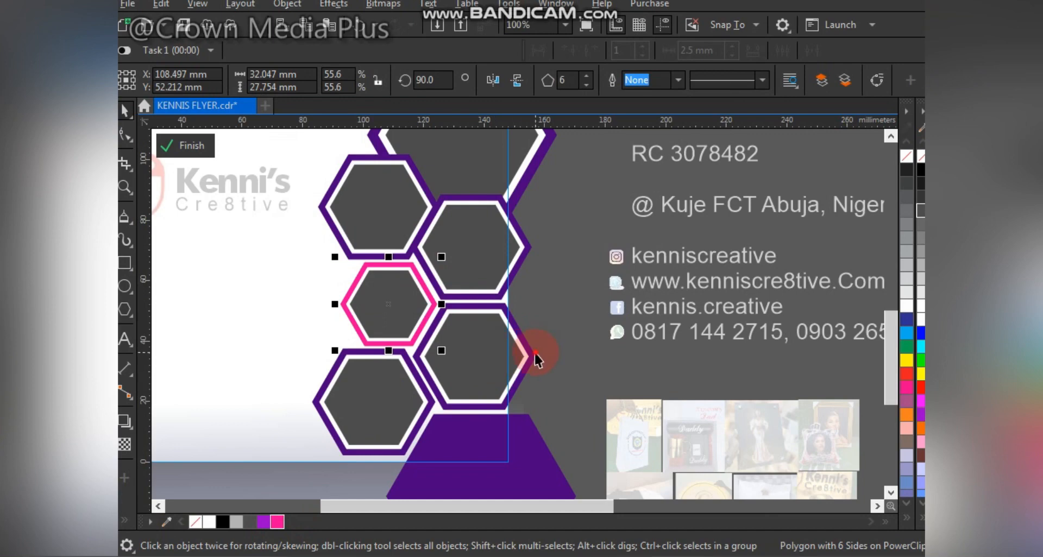
key("ctrl+r")
scroll(472, 364, "down", 1)
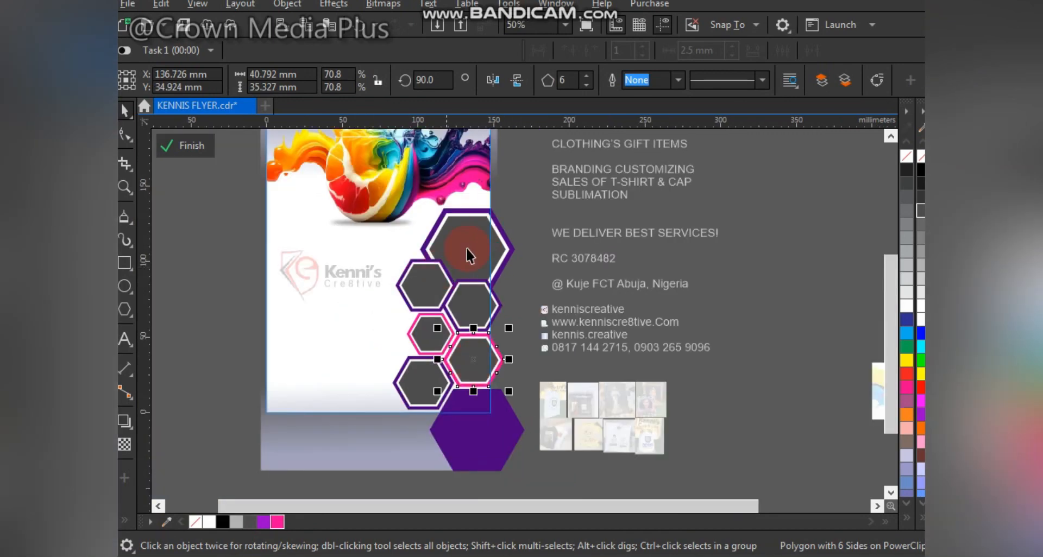
key("ctrl+z")
key("ctrl+z")
scroll(440, 266, "up", 1)
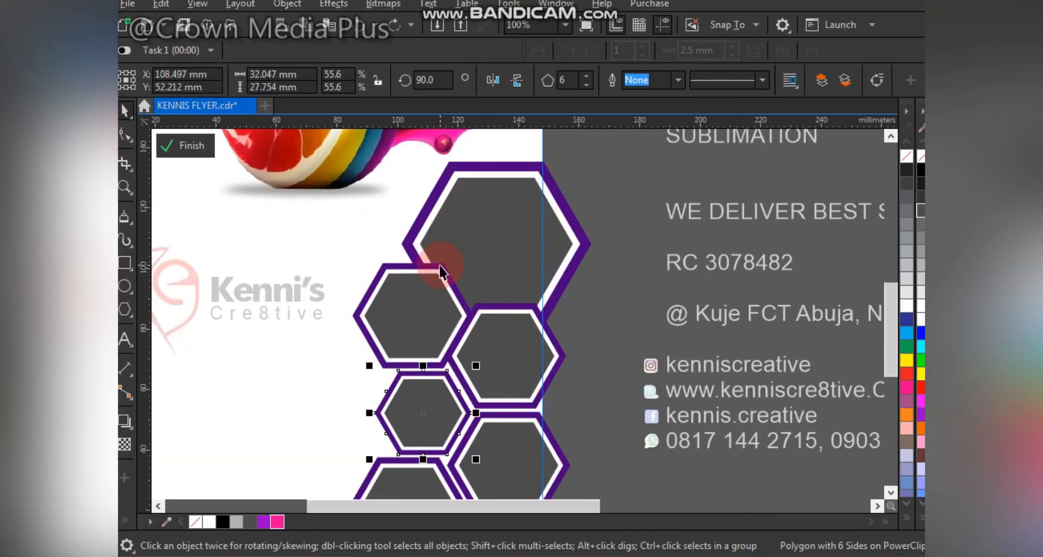
left_click(441, 270)
right_click(277, 522)
scroll(435, 431, "down", 1)
scroll(567, 451, "up", 1)
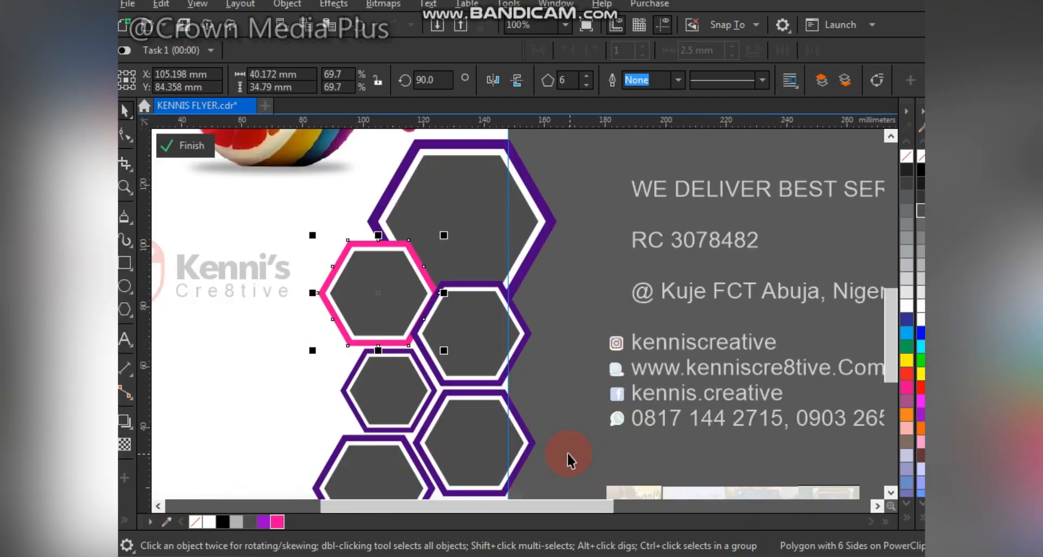
scroll(510, 452, "down", 1)
- Make an enlarged copy of the pink hexagon and send it behind the cluster
left_click_drag(481, 433, 476, 432)
right_click(476, 432)
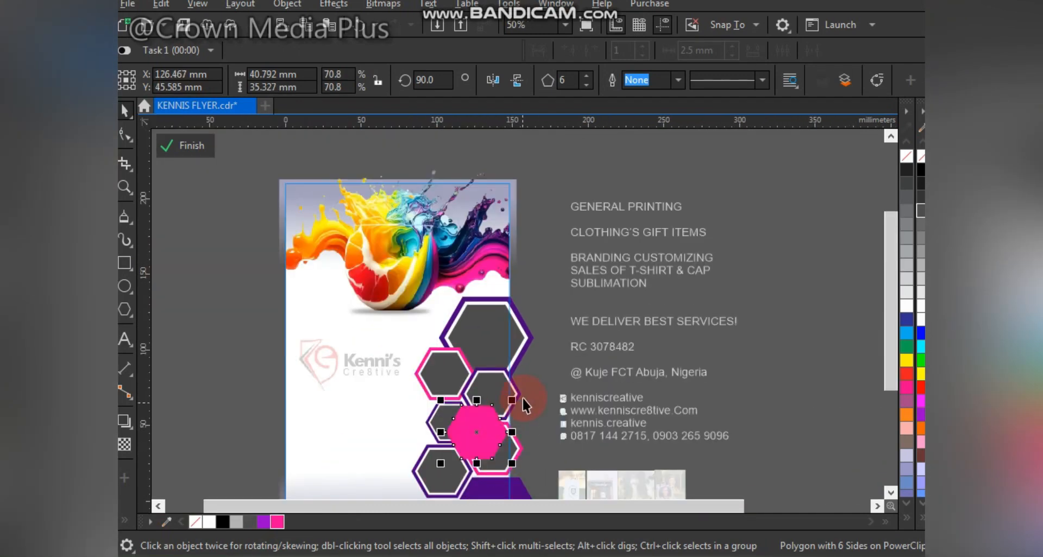
left_click_drag(513, 400, 542, 372)
left_click_drag(449, 421, 423, 423)
scroll(423, 422, "up", 2)
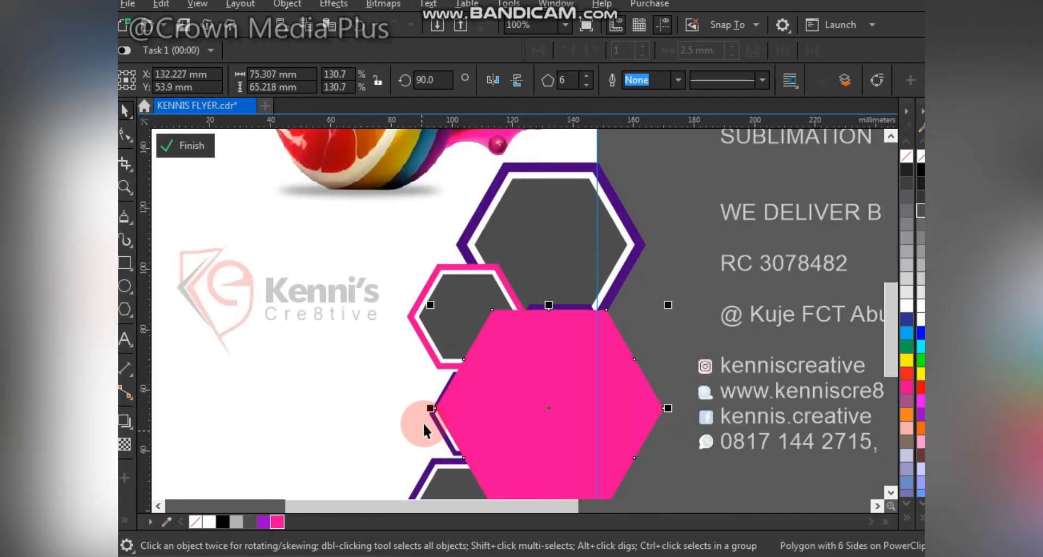
key("shift+Page_Down")
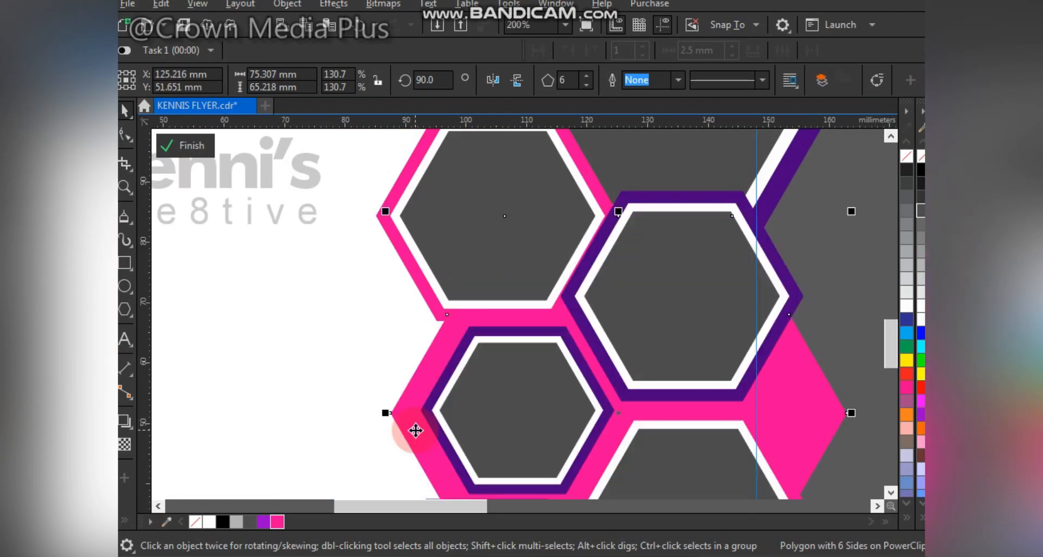
left_click_drag(385, 211, 379, 203)
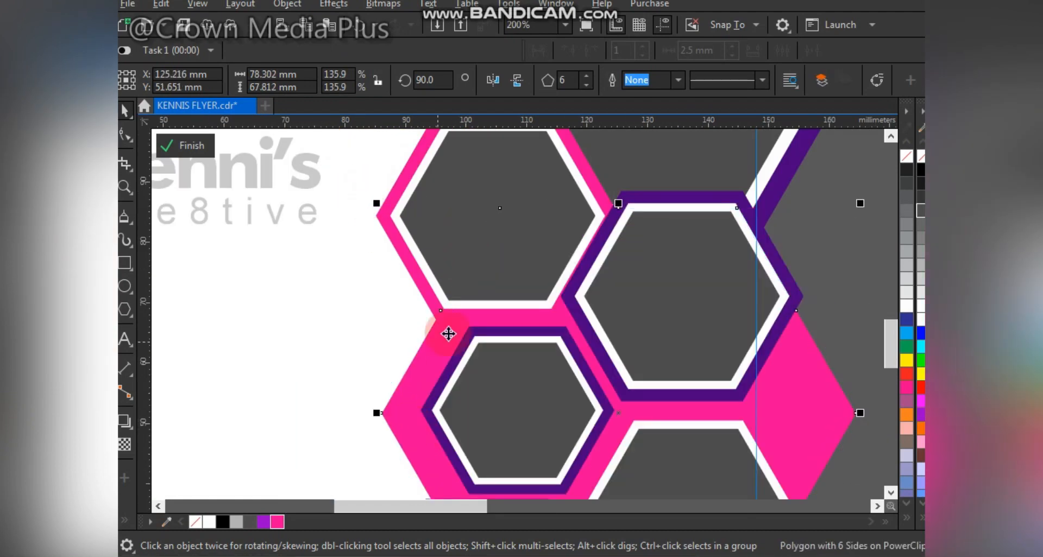
scroll(447, 333, "down", 2)
- Drag the purple hexagon onto the large pink hexagon
key("z")
left_click_drag(658, 189, 256, 462)
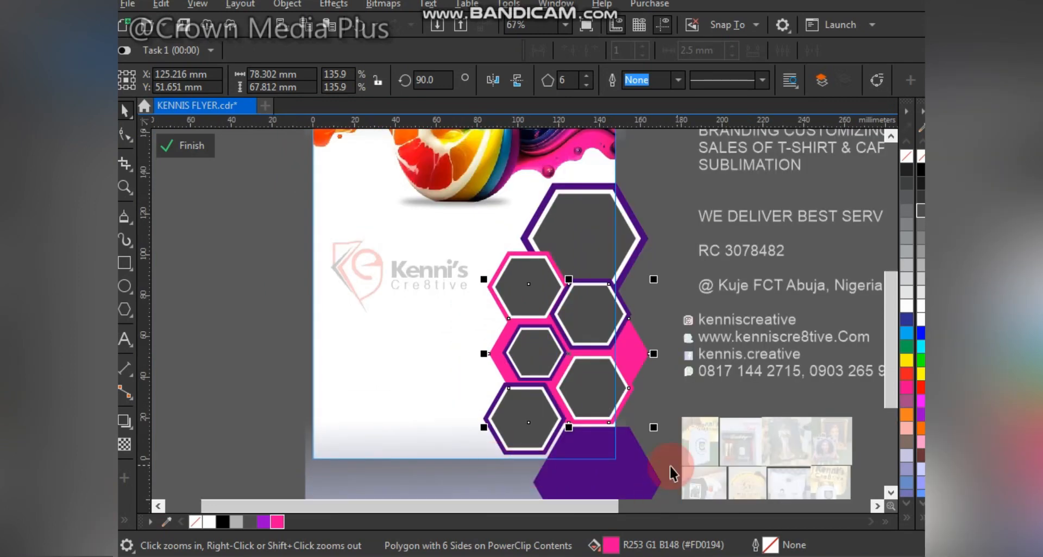
left_click(634, 446)
left_click_drag(633, 469, 629, 360)
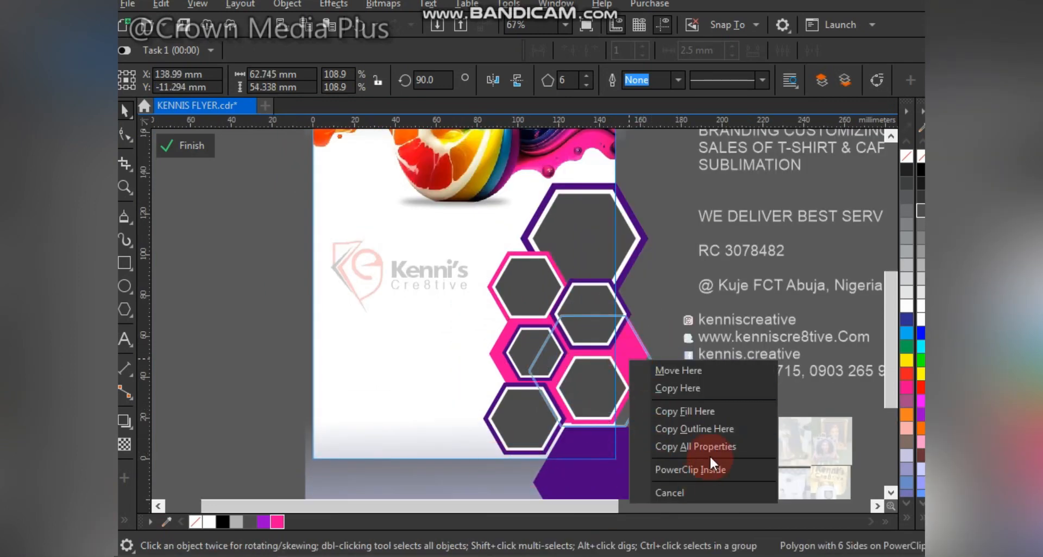
- Copy the purple fill onto the large background hexagon and finish PowerClip editing
left_click(714, 413)
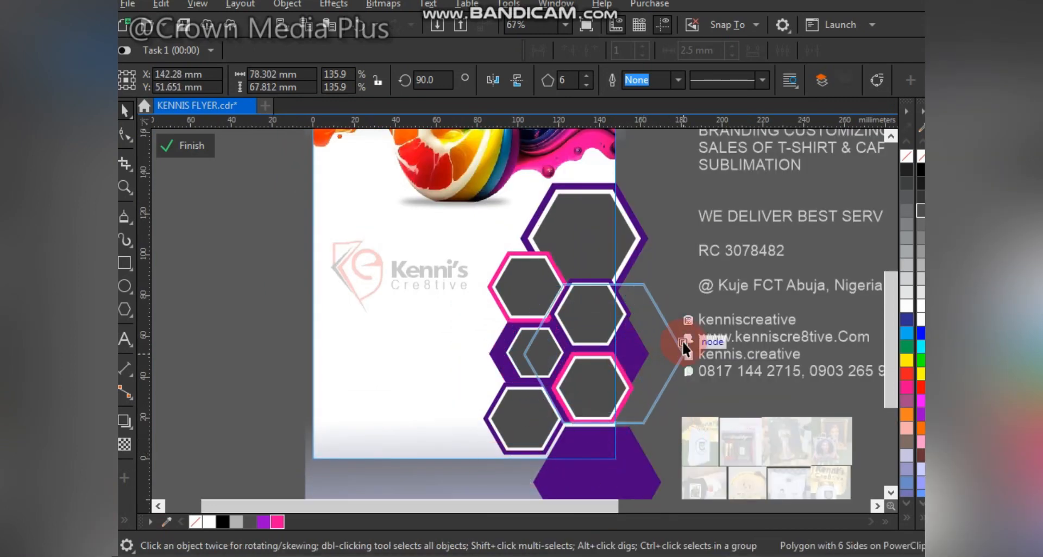
left_click_drag(682, 341, 659, 335)
left_click(192, 148)
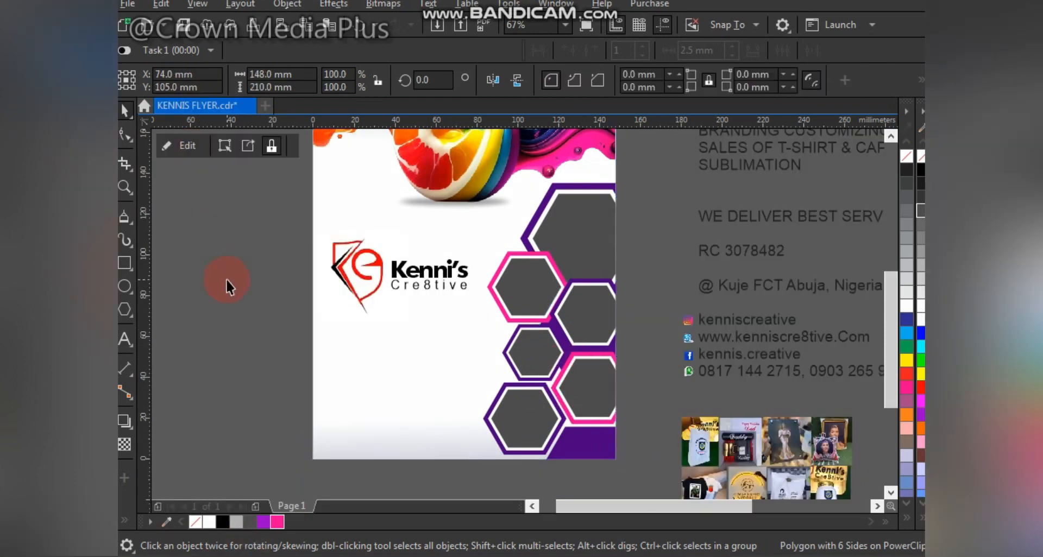
- Select the eight product photos and move them onto the flyer
left_click(710, 361)
left_click_drag(420, 487, 418, 495)
left_click_drag(502, 436, 353, 372)
- Edit the flyer frame's clipped contents and move the dress photo aside to the right
left_click(410, 427)
right_click(355, 398)
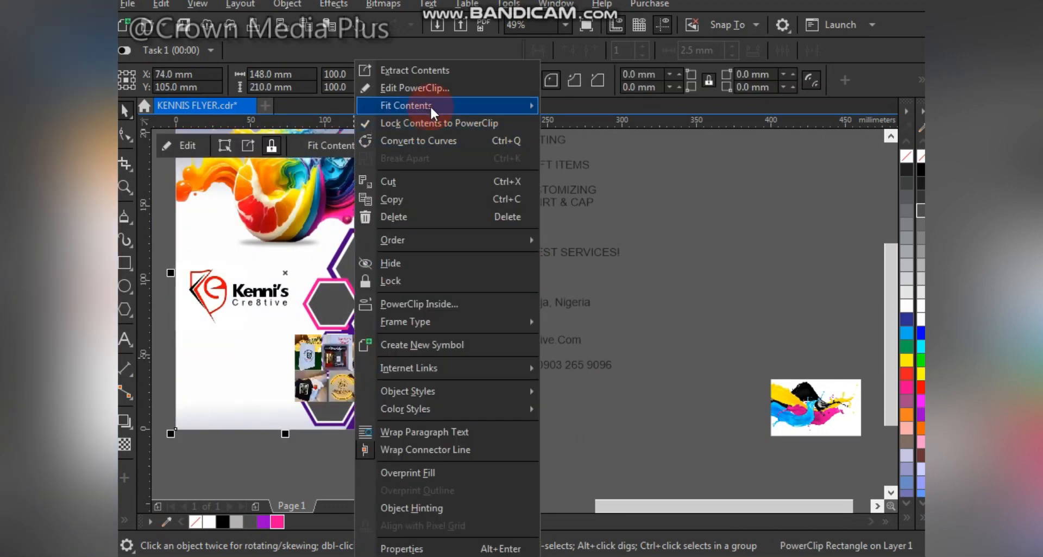
left_click(424, 88)
key("F2")
left_click_drag(258, 175, 492, 457)
left_click_drag(517, 367, 718, 321)
left_click_drag(507, 237, 521, 218)
key("ctrl+z")
- PowerClip a photo inside the top hexagon and enlarge it to about 47 mm
left_click_drag(429, 362, 549, 296)
left_click(579, 308)
left_click_drag(484, 268, 451, 272)
left_click_drag(526, 237, 525, 238)
key("ctrl+z")
left_click_drag(559, 204, 564, 198)
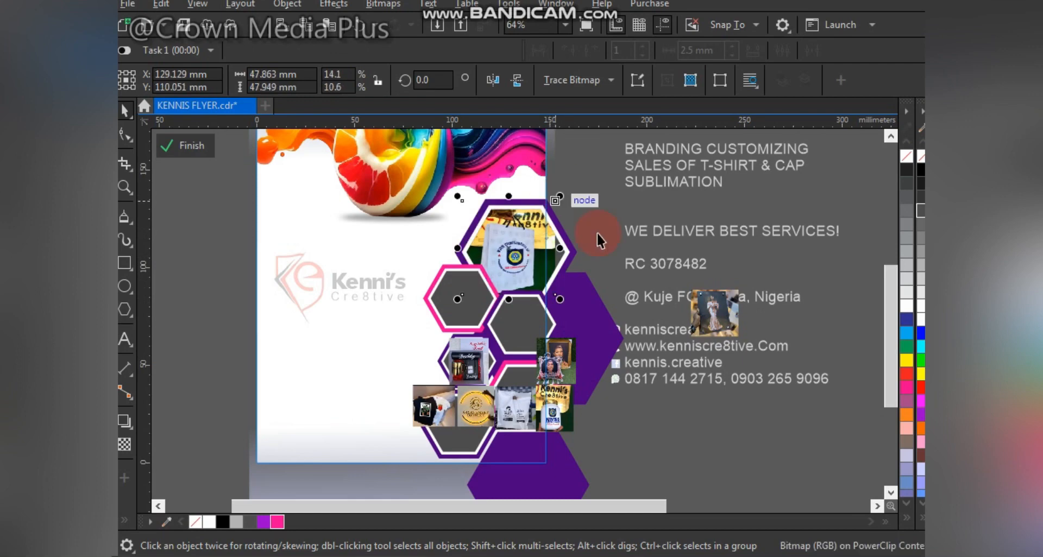
- Clip the dress photo into the pink hexagon and the portrait photo into an empty hexagon, about 29 mm wide
left_click_drag(717, 314, 465, 297)
left_click(522, 342)
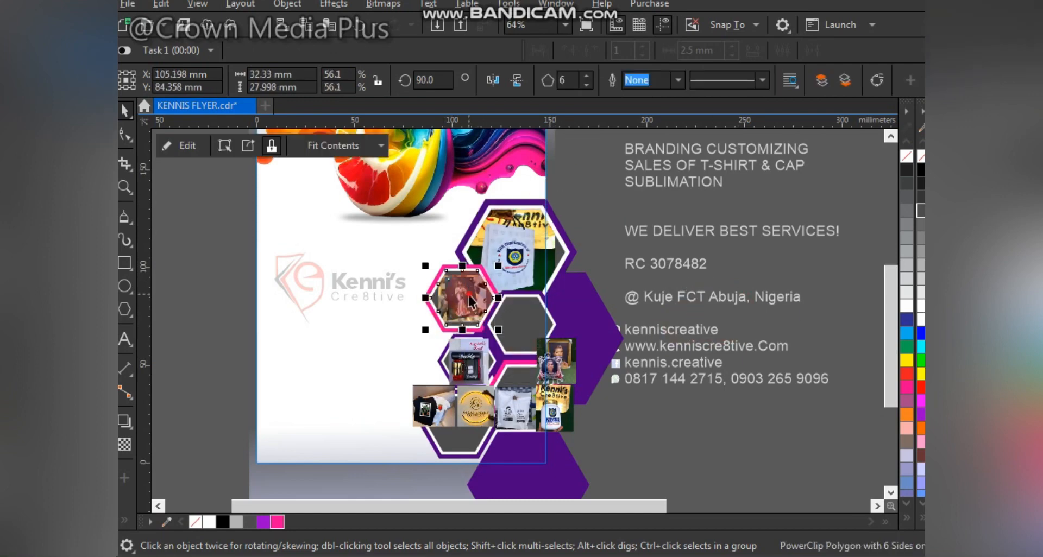
left_click(432, 401)
left_click_drag(554, 359, 520, 322)
left_click(568, 370)
scroll(519, 320, "up", 2)
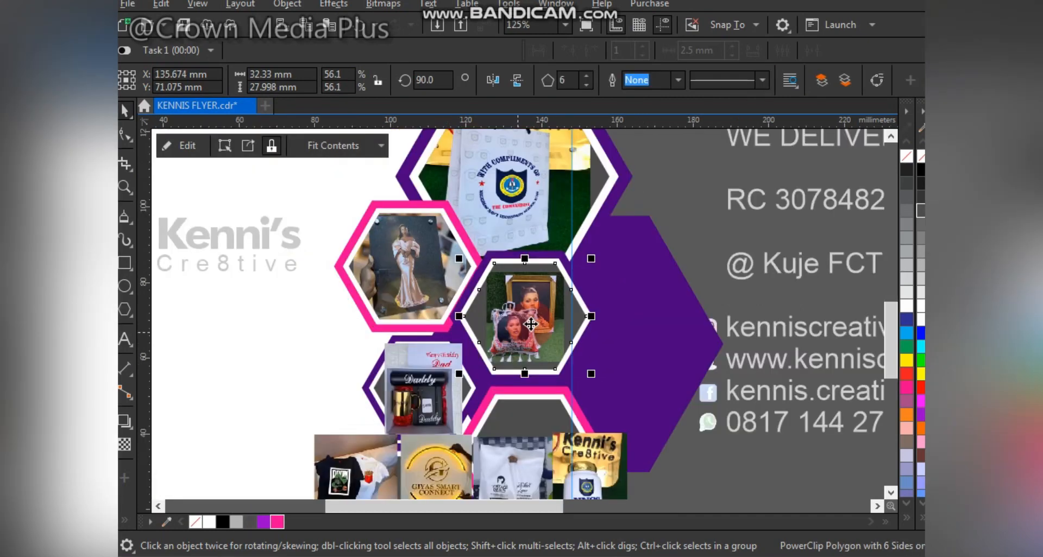
left_click_drag(555, 282, 583, 253)
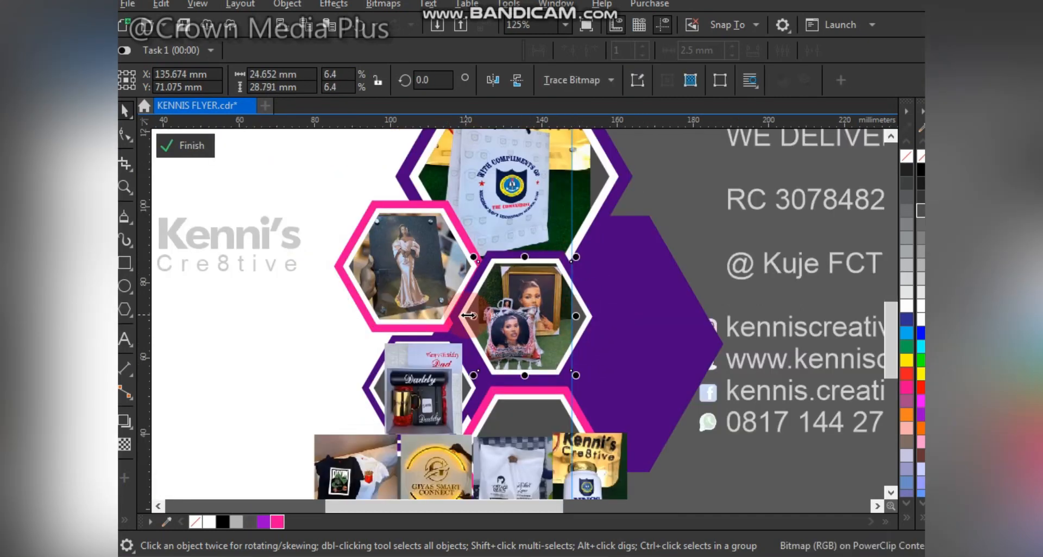
left_click_drag(471, 316, 452, 317)
left_click(572, 359)
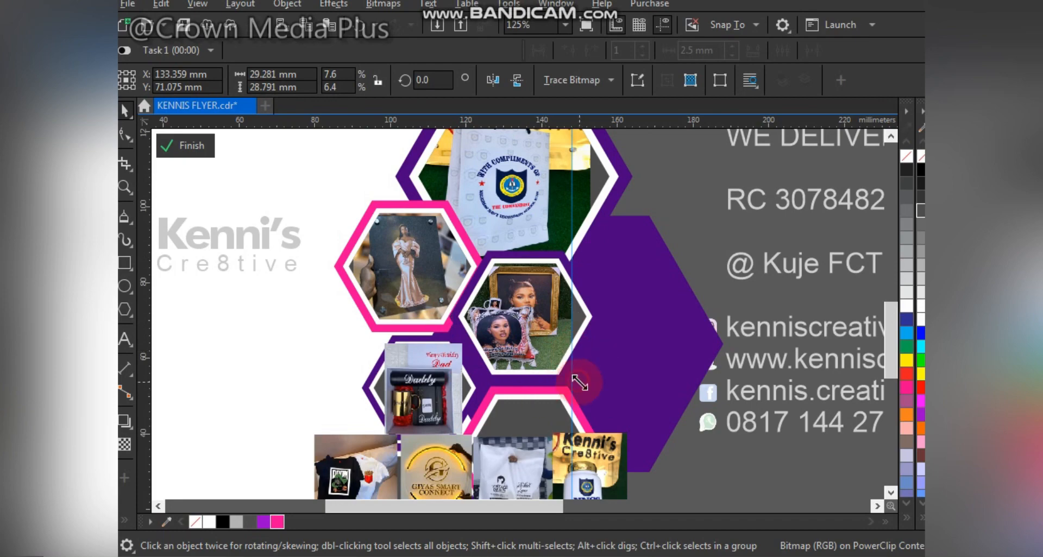
left_click_drag(579, 383, 587, 389)
- Move the Daddy photo and four other photos, including the Giyas photo, off the page to the right
scroll(535, 395, "down", 1)
left_click_drag(473, 399, 664, 407)
left_click(481, 446)
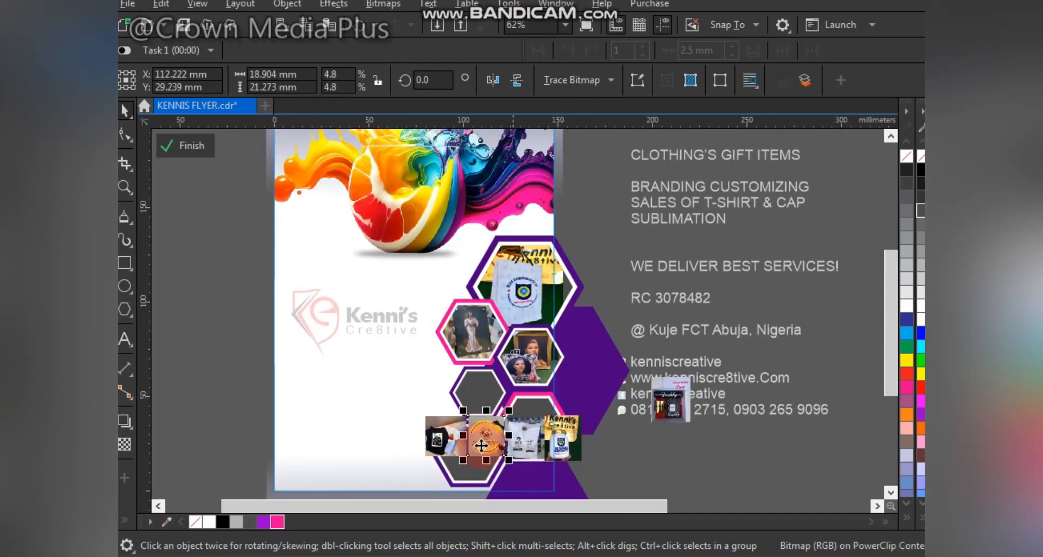
left_click(442, 437, "shift")
left_click(524, 440, "shift")
left_click(558, 439, "shift")
left_click_drag(494, 438, 670, 309)
scroll(531, 473, "up", 1)
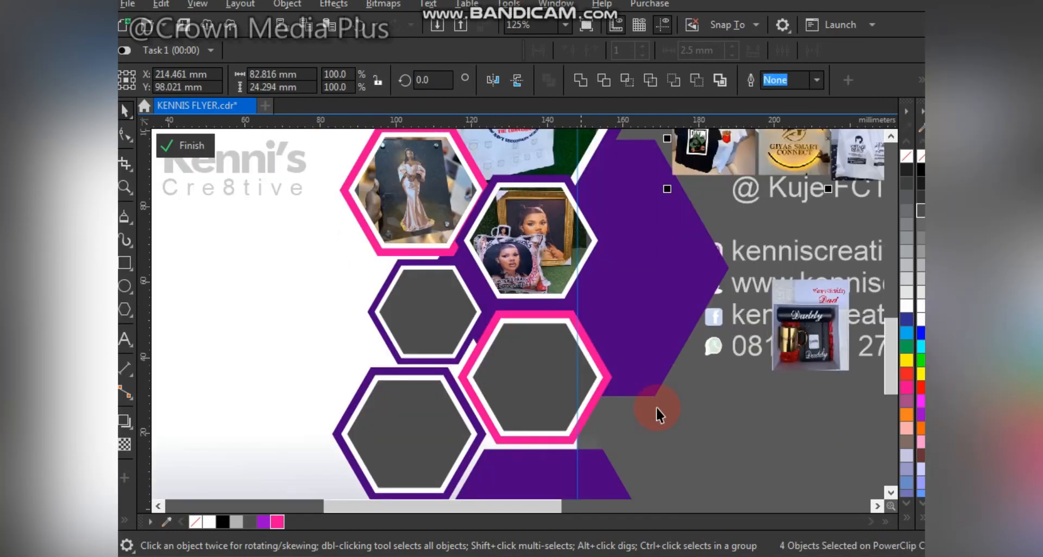
- PowerClip the Daddy mug photo inside a dark hexagon and enlarge it to fill the frame
left_click(809, 325)
left_click_drag(810, 326, 439, 322)
left_click(456, 370)
scroll(442, 328, "up", 1)
left_click_drag(516, 376, 526, 388)
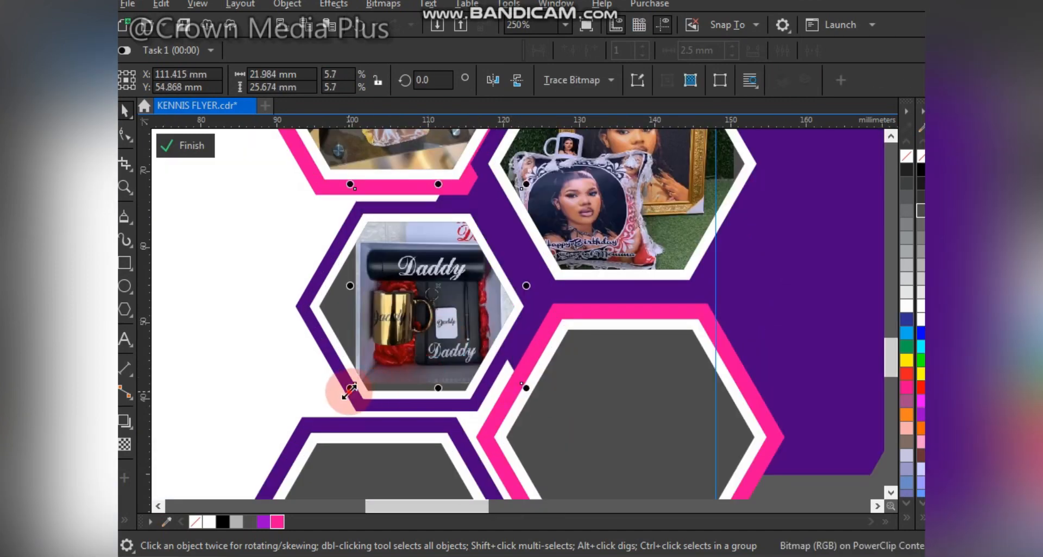
left_click_drag(350, 387, 340, 400)
left_click_drag(341, 184, 325, 166)
left_click(593, 226)
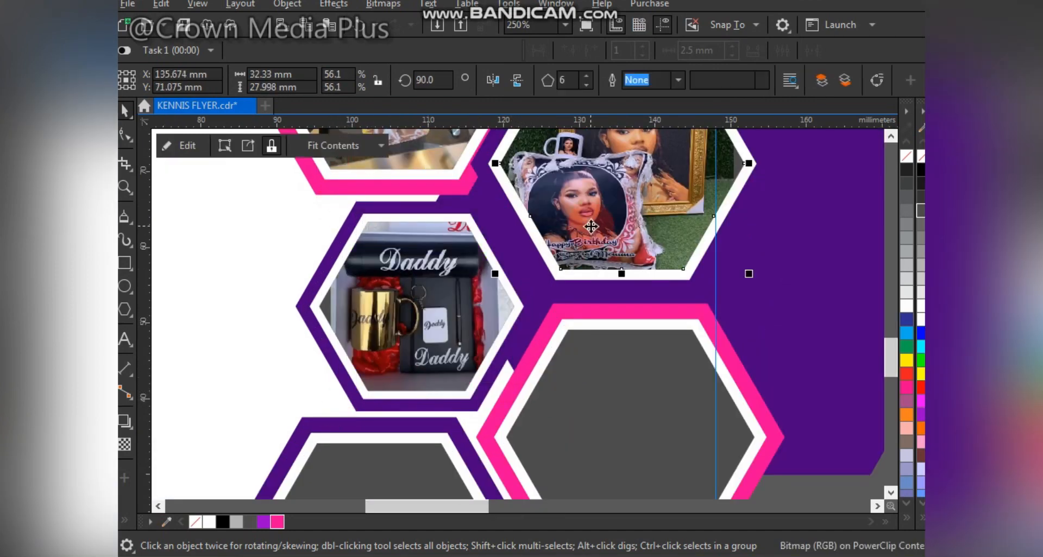
left_click(420, 265)
- Clip the T-shirt photo inside the pink hexagon and enlarge it to 12.5%
scroll(607, 326, "down", 2)
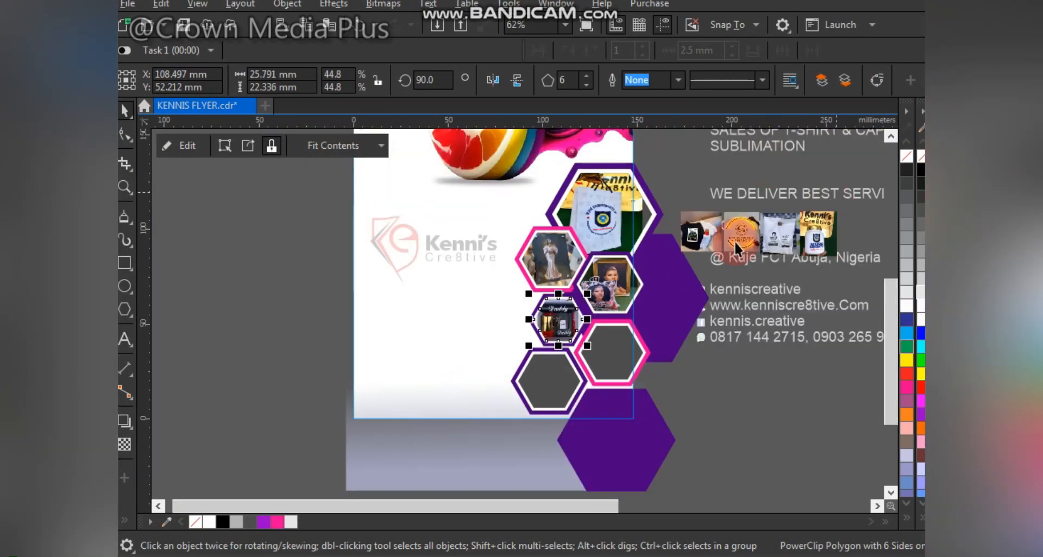
left_click(717, 233)
left_click_drag(718, 231, 609, 354)
left_click(660, 403)
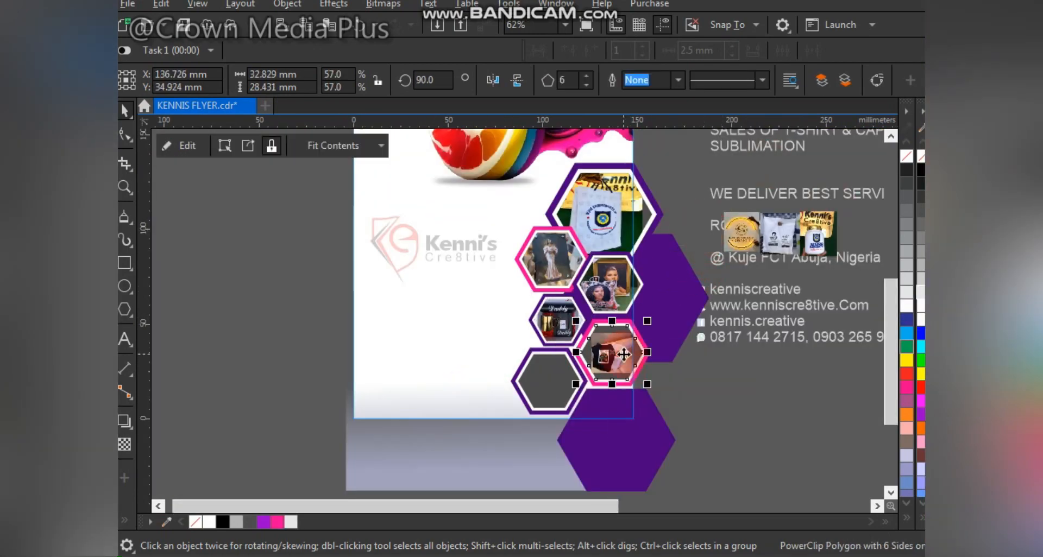
scroll(658, 296, "up", 1)
left_click_drag(658, 289, 662, 288)
left_click_drag(539, 291, 534, 285)
left_click_drag(661, 287, 669, 280)
scroll(645, 304, "down", 2)
- Move the three loose photos down and to the left on the lower flyer
key("F2")
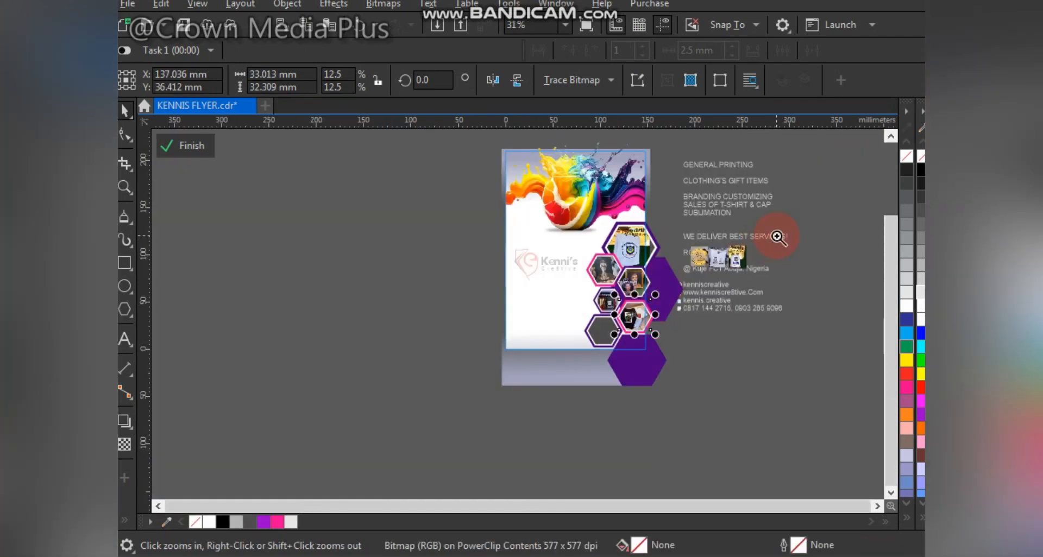
left_click_drag(777, 236, 551, 385)
left_click_drag(617, 228, 567, 232)
left_click_drag(628, 183, 576, 312)
left_click(605, 257)
- PowerClip the gold GIYAS SMART CONNECT sign photo into the empty hexagon and enlarge it from its centre
left_click(542, 347)
left_click_drag(540, 348, 371, 373)
left_click(435, 426)
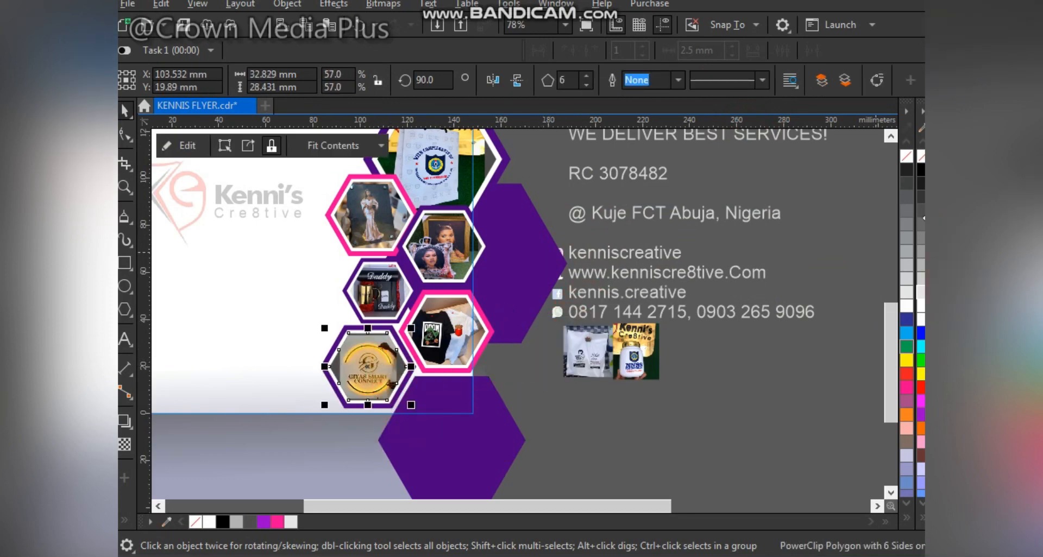
scroll(373, 373, "up", 1)
double_click(375, 361)
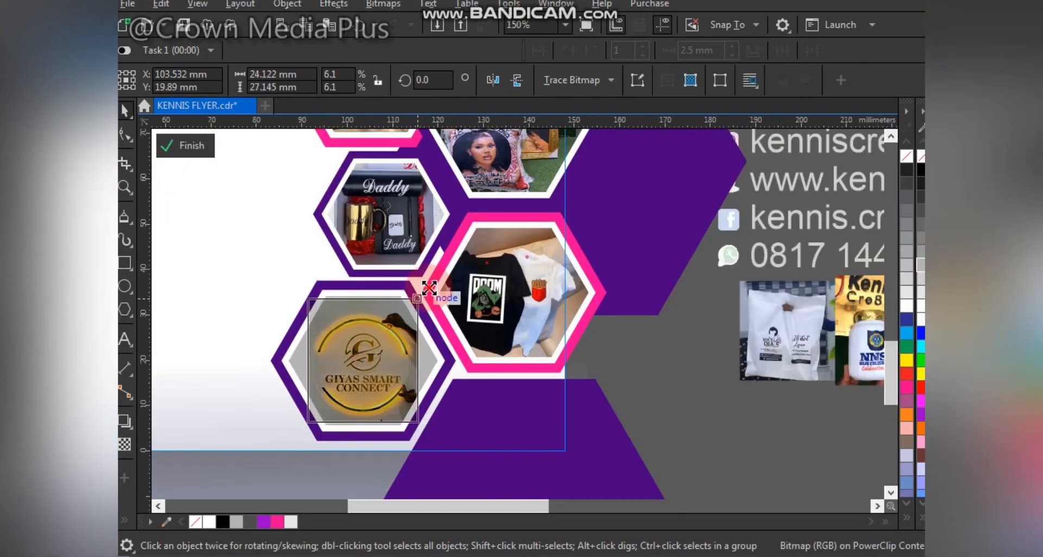
left_click_drag(423, 294, 430, 286)
scroll(435, 318, "down", 2)
key("F2")
left_click_drag(272, 168, 574, 392)
left_click_drag(674, 386, 650, 399)
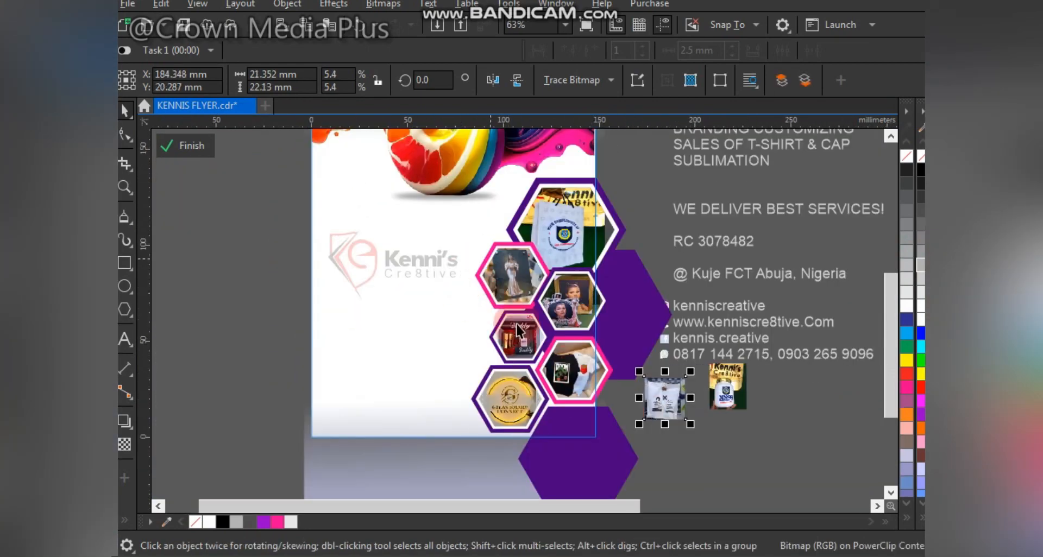
- Duplicate the pink T-shirt hexagon, shrink the copy, and fit it into the gap between hexagons
left_click_drag(525, 320, 636, 425)
left_click_drag(569, 377, 654, 311)
right_click(655, 310)
left_click(645, 323)
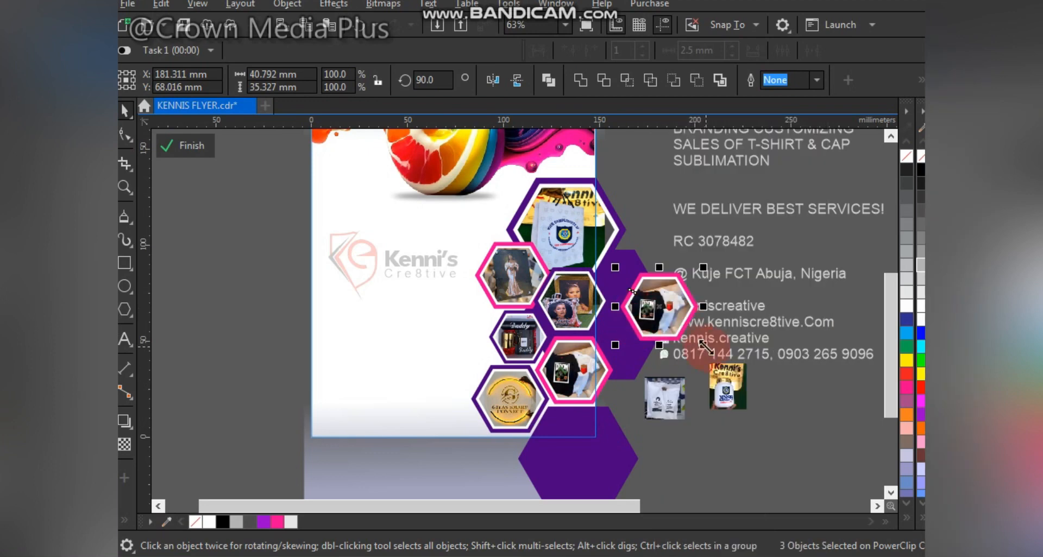
left_click_drag(703, 344, 477, 359)
scroll(572, 266, "up", 5)
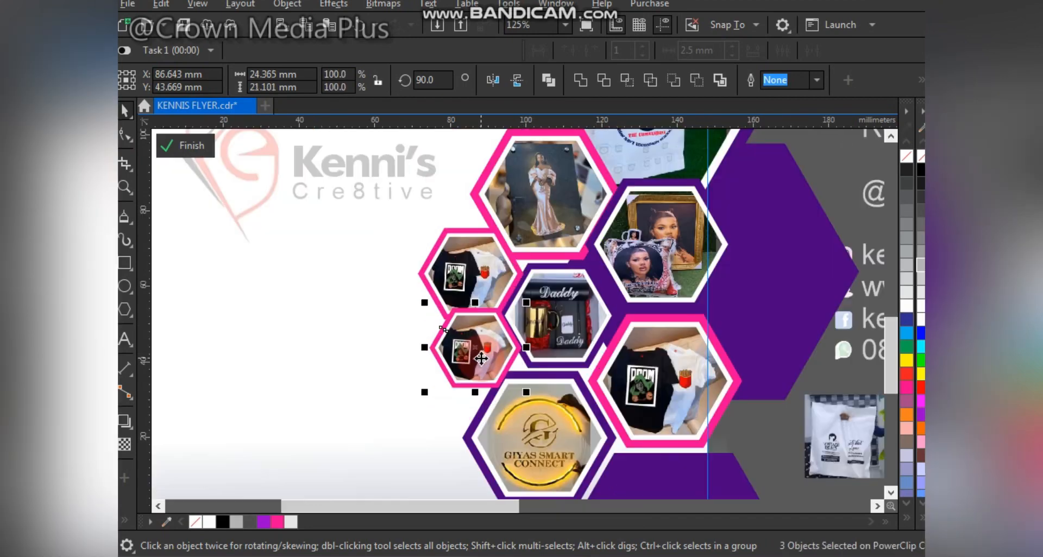
left_click_drag(566, 253, 555, 262)
left_click_drag(474, 354, 470, 337)
mouse_move(480, 340)
left_mouse_down()
mouse_move(477, 352)
mouse_move(491, 350)
left_mouse_up()
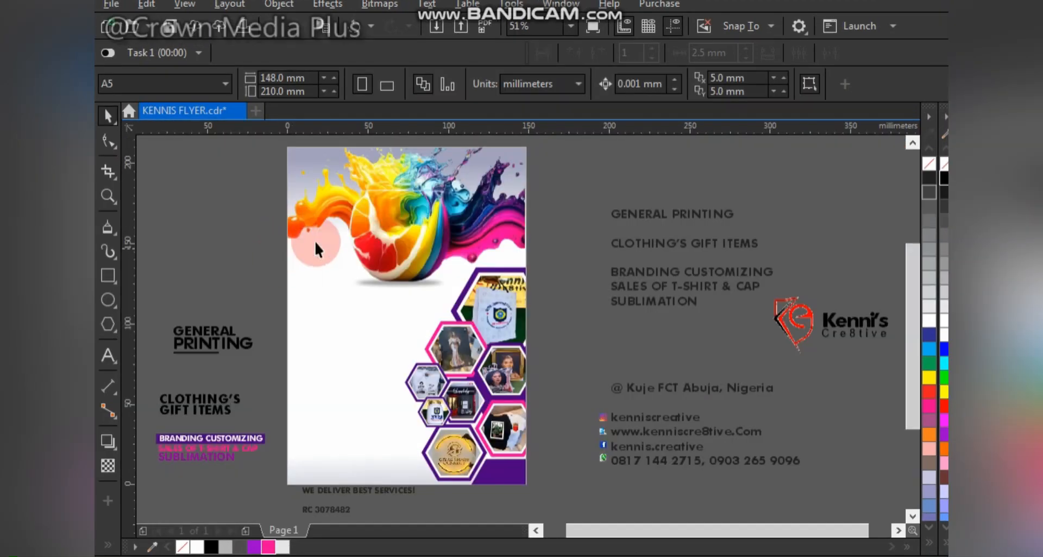
- Move the Kenni's Cre8tive logo from beside the page onto the flyer
left_click(286, 238)
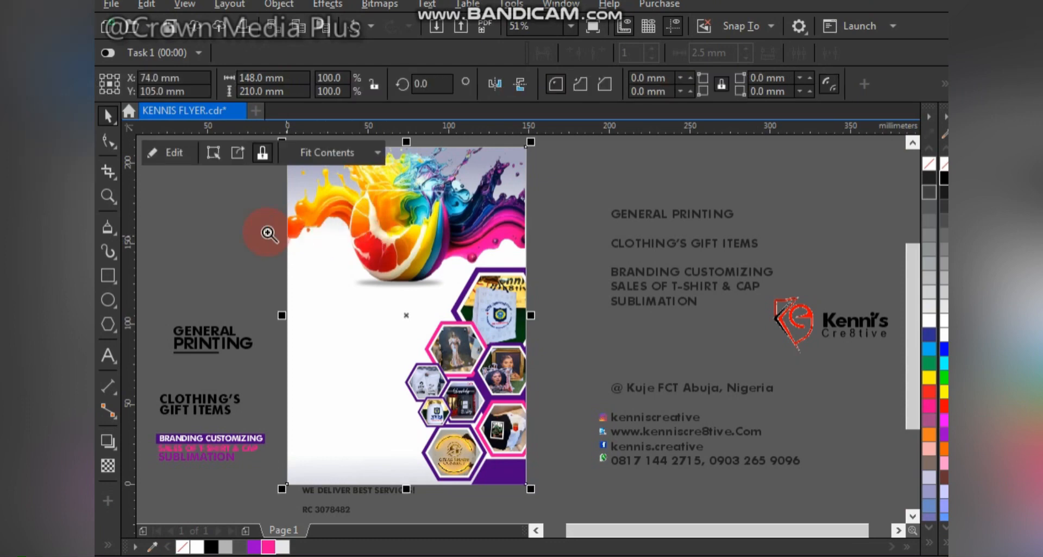
left_click_drag(267, 233, 581, 493)
right_click(784, 301)
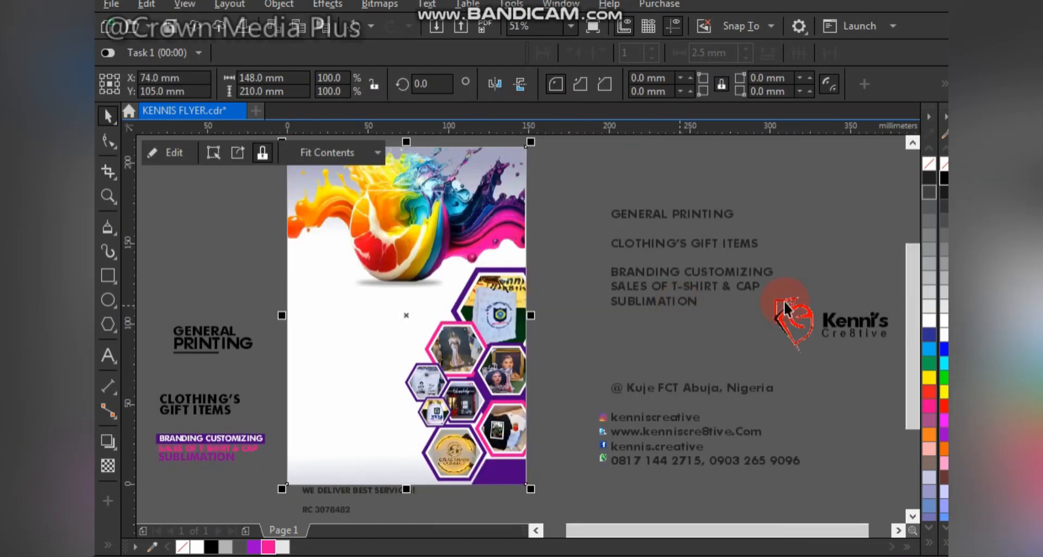
left_click_drag(848, 324, 849, 324)
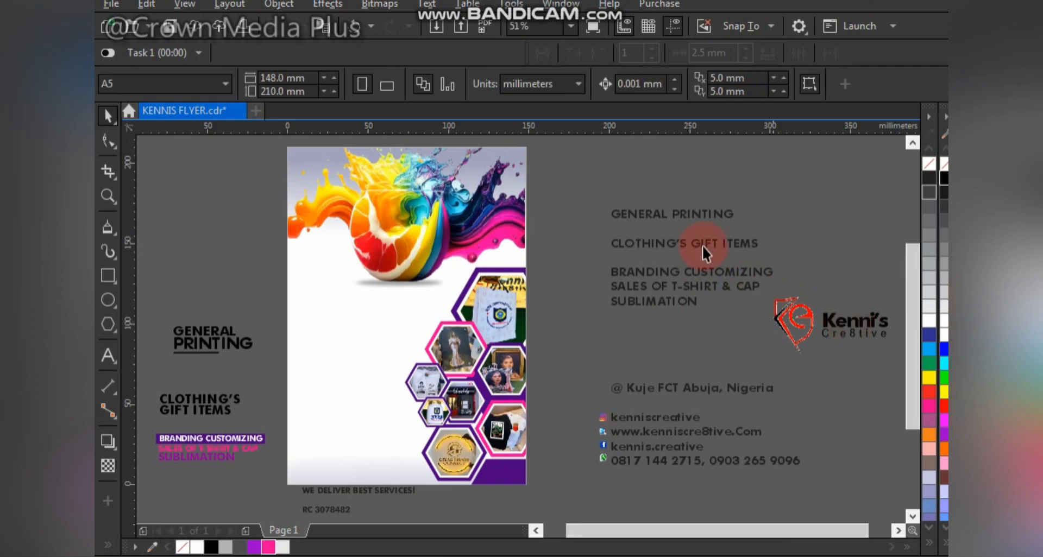
left_click_drag(703, 246, 917, 367)
left_click_drag(812, 327, 353, 299)
- Trim the logo image's left side by editing its two left corner nodes
key("z")
mouse_move(206, 221)
left_mouse_down()
mouse_move(452, 466)
mouse_move(499, 480)
left_mouse_up()
mouse_move(419, 290)
left_mouse_down()
mouse_move(396, 277)
mouse_move(408, 279)
left_mouse_up()
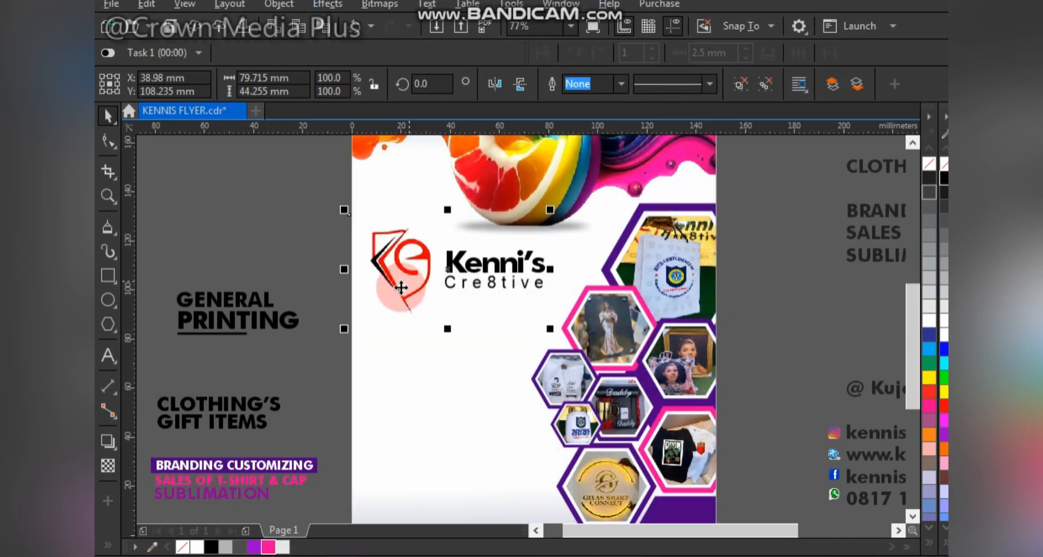
left_click(321, 268)
left_click(418, 279, "ctrl")
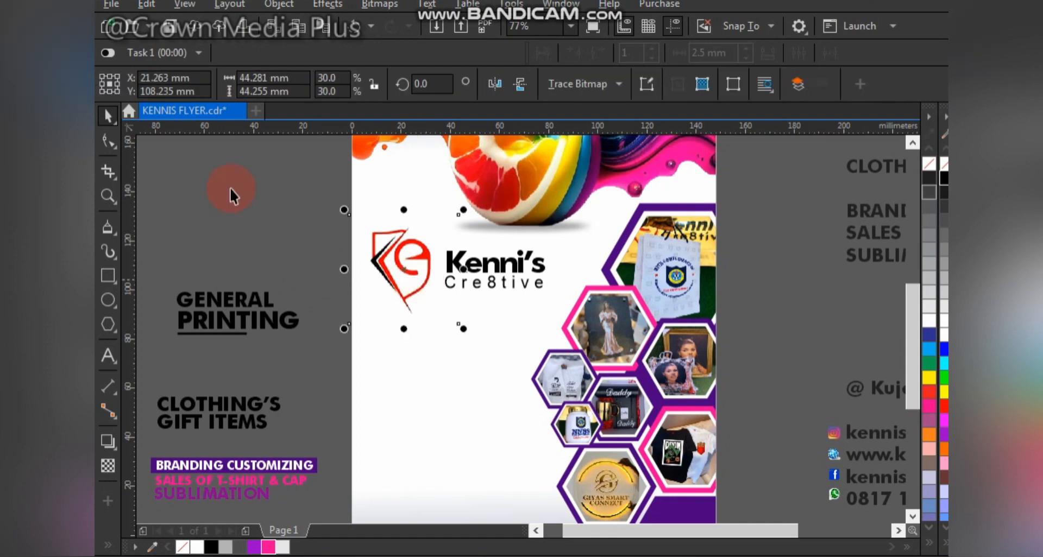
left_click(113, 142)
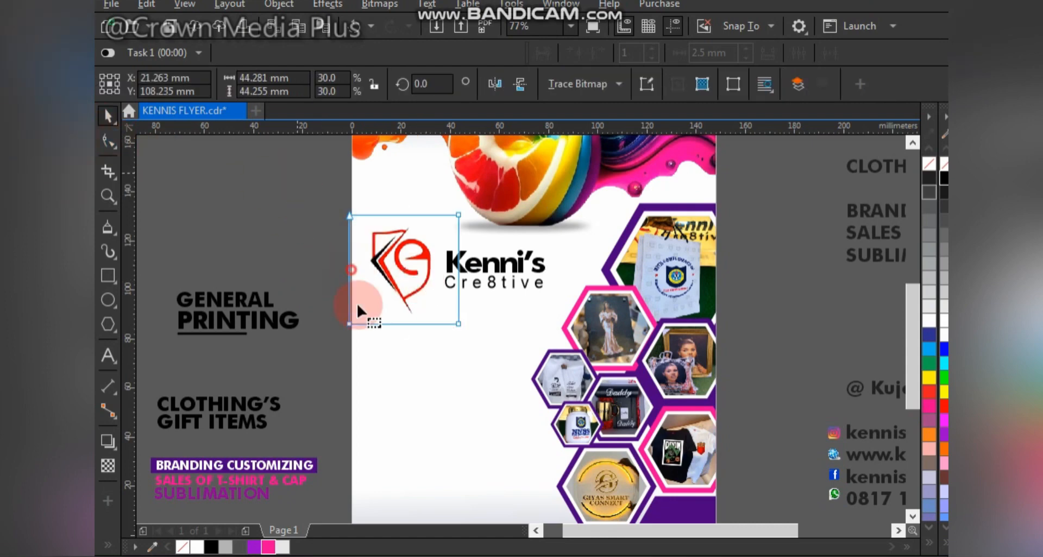
left_click_drag(352, 348, 365, 325)
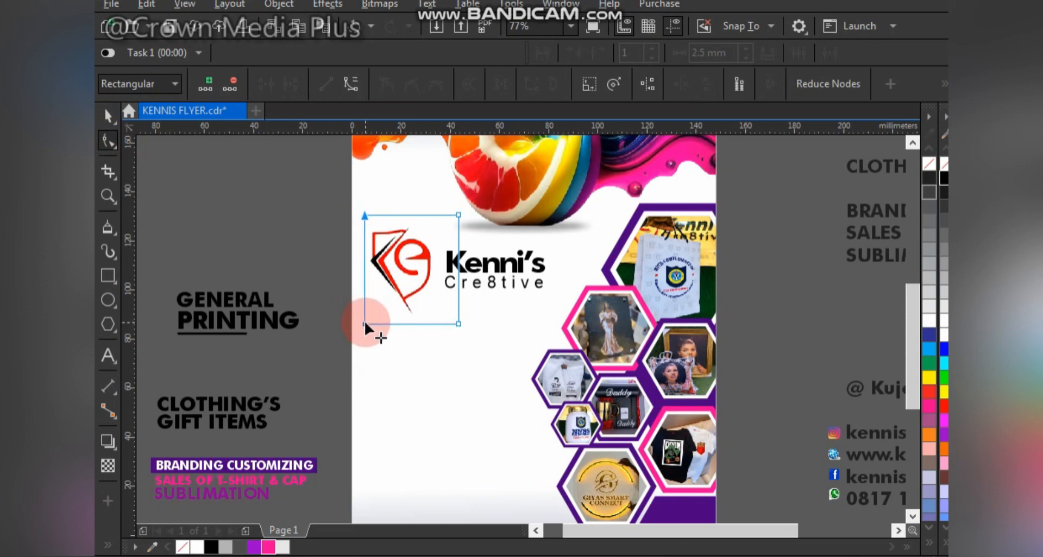
- Nudge the whole logo group slightly left, then select GENERAL PRINTING with its underline
key("space")
left_click_drag(286, 187, 522, 345)
left_click_drag(590, 356, 590, 358)
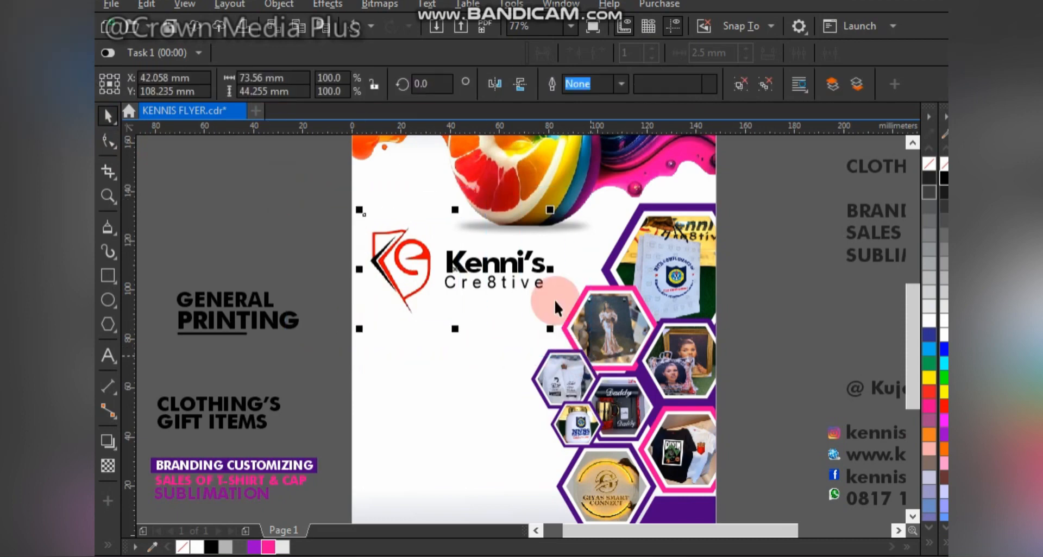
left_click_drag(519, 268, 515, 270)
left_click(225, 321)
left_click_drag(142, 252, 322, 363)
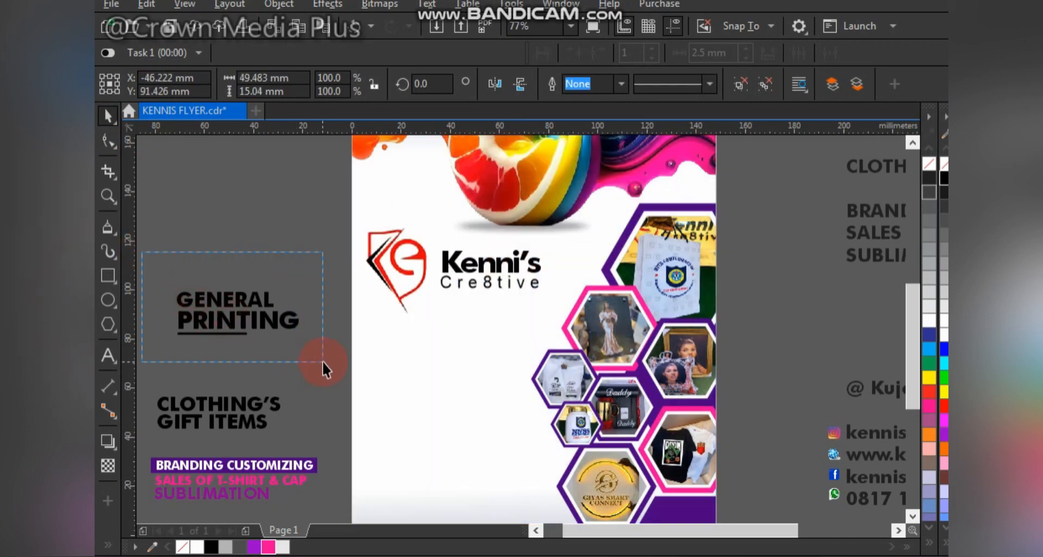
- Place GENERAL PRINTING below the logo and give PRINTING the purple bar's fill
left_click_drag(269, 322, 473, 353)
left_click(253, 301)
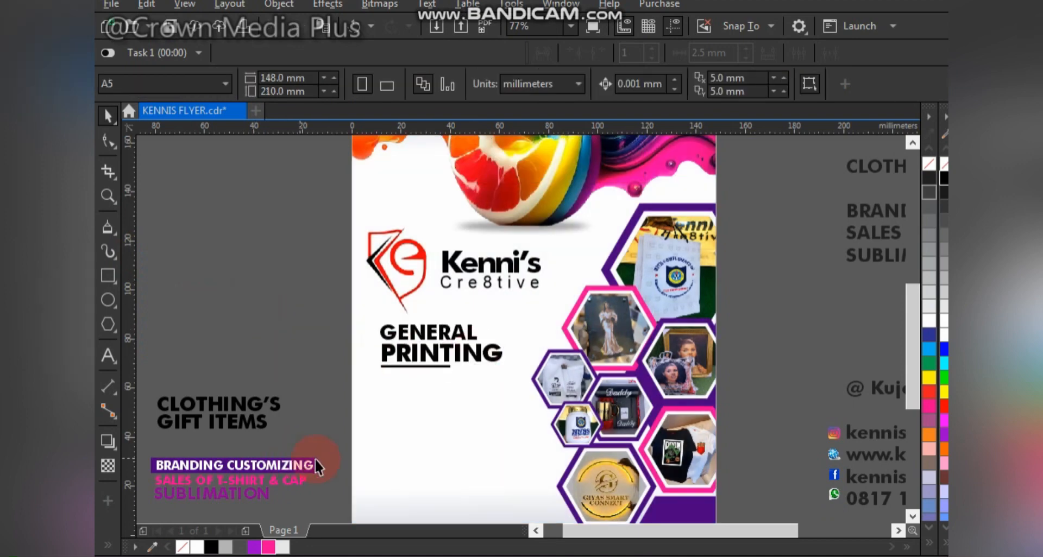
left_click(316, 461)
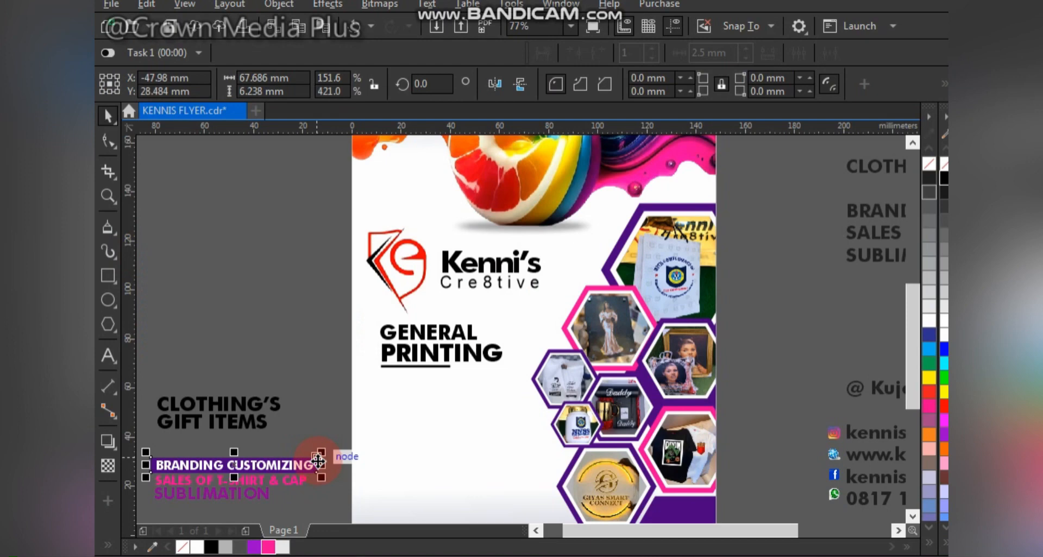
key("ctrl+v")
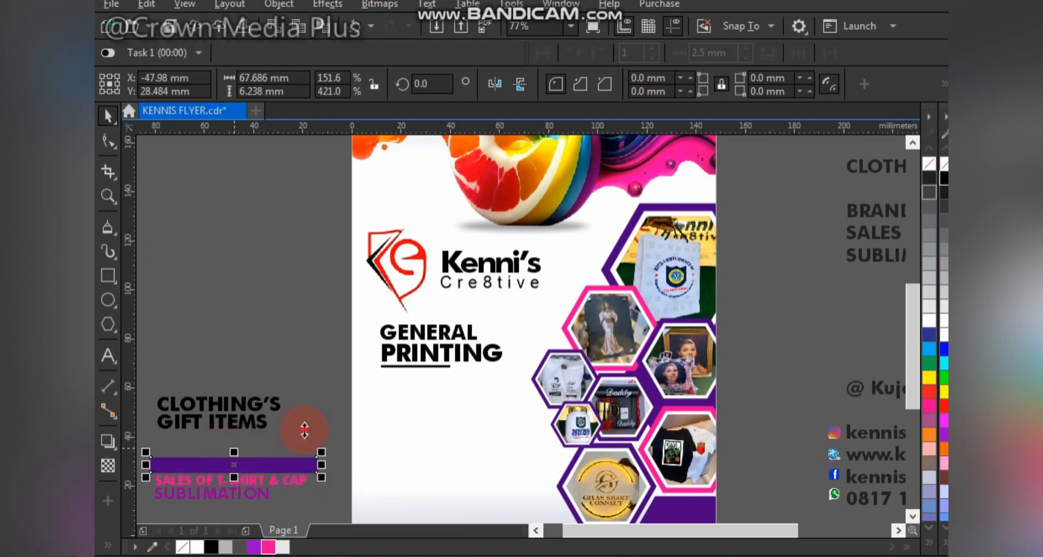
left_click_drag(304, 431, 474, 357)
left_click(323, 397)
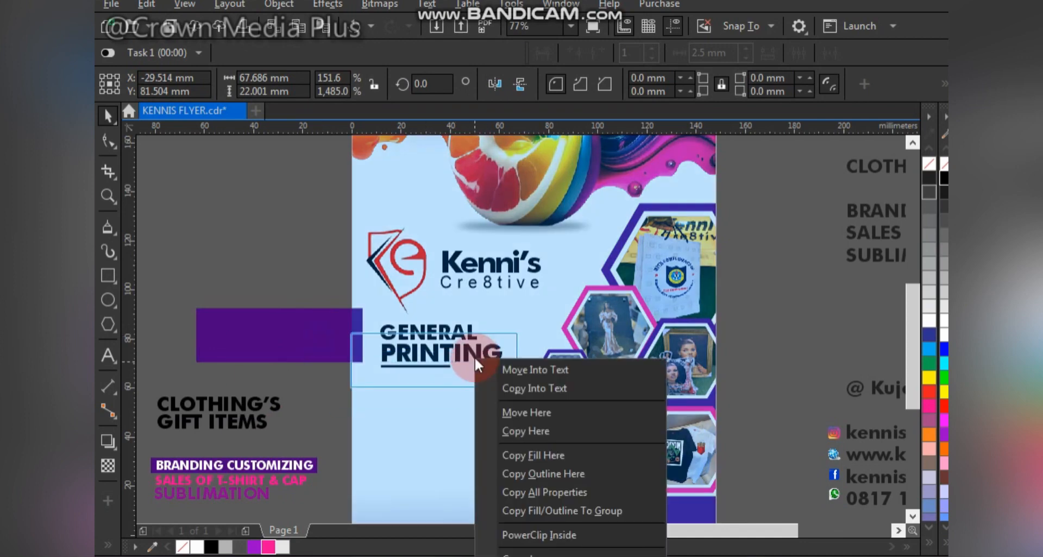
left_click(549, 453)
left_click(429, 339)
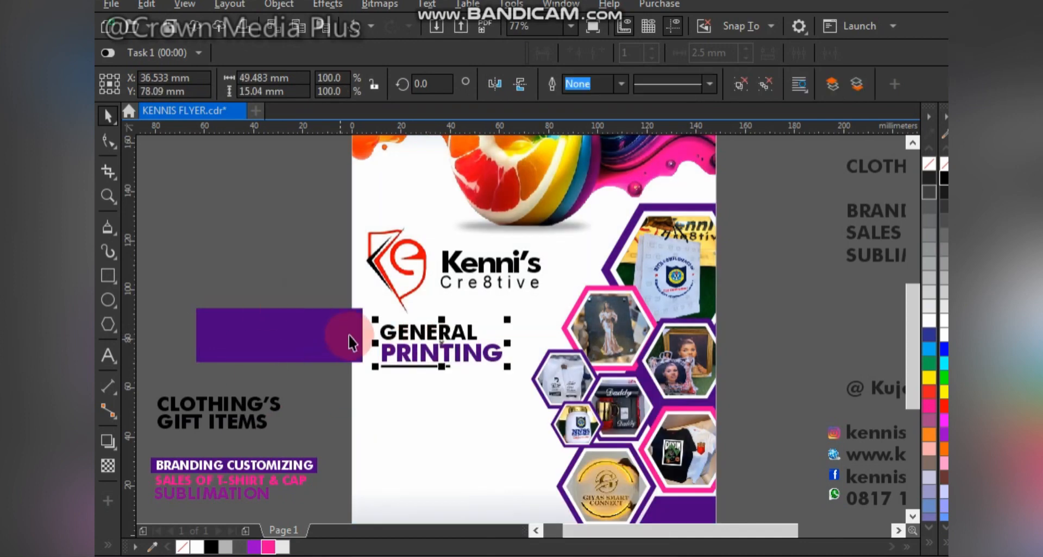
left_click(313, 332)
key("Delete")
- Try copying PRINTING's purple to the line beneath, undoing an accidental purple page background
left_click(424, 334, "ctrl")
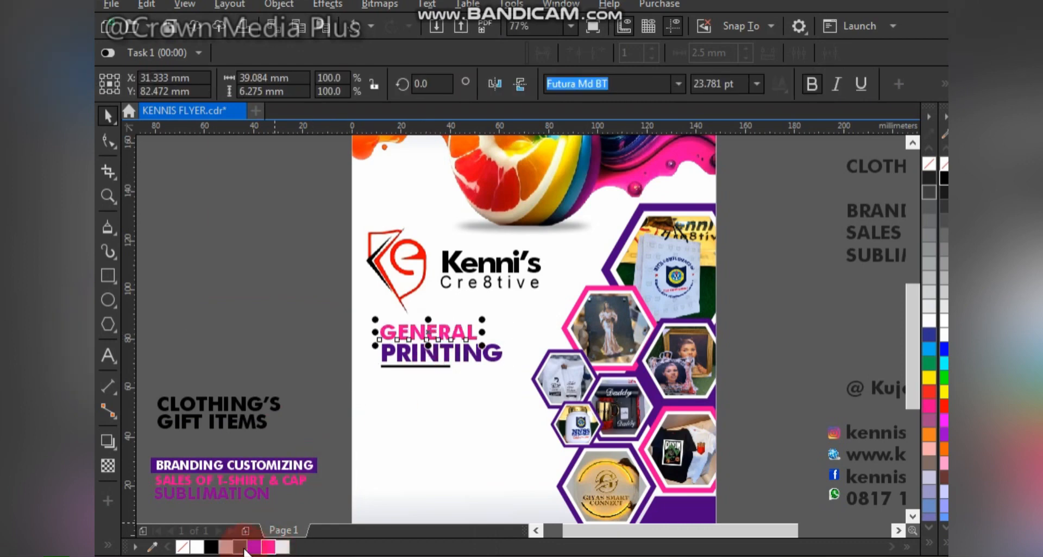
left_click(416, 358, "ctrl")
left_click_drag(415, 358, 416, 370)
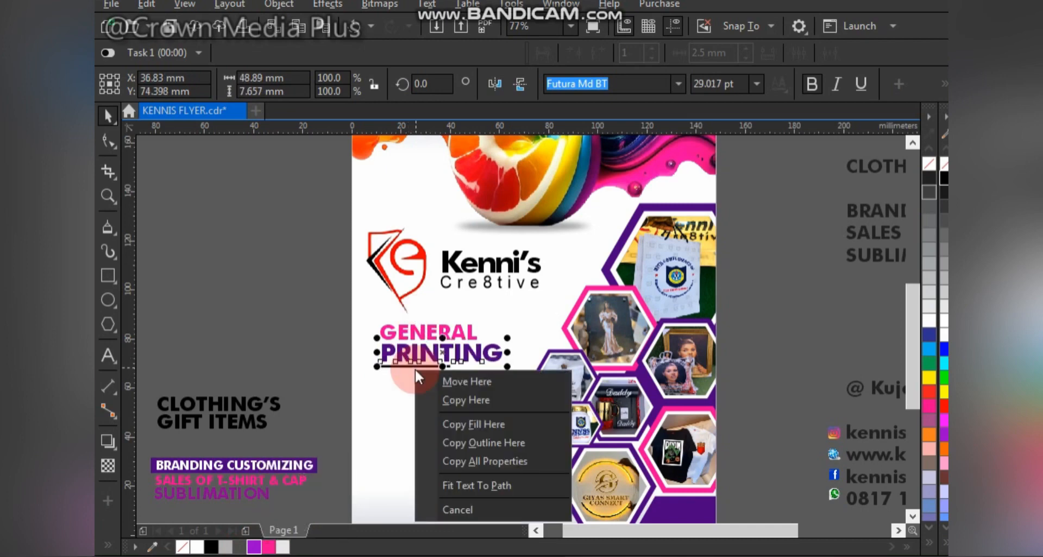
left_click(492, 425)
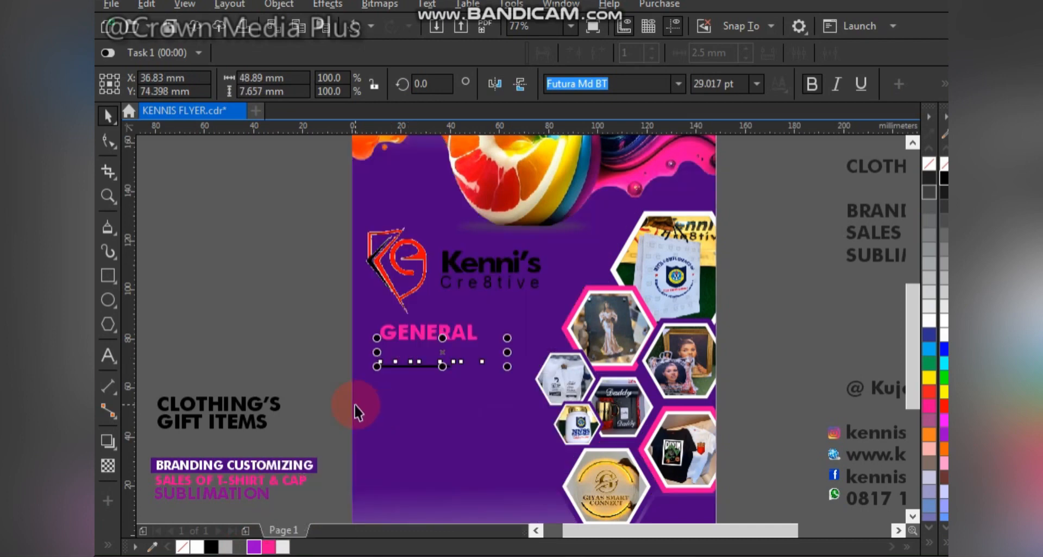
key("ctrl+z")
left_click(430, 371)
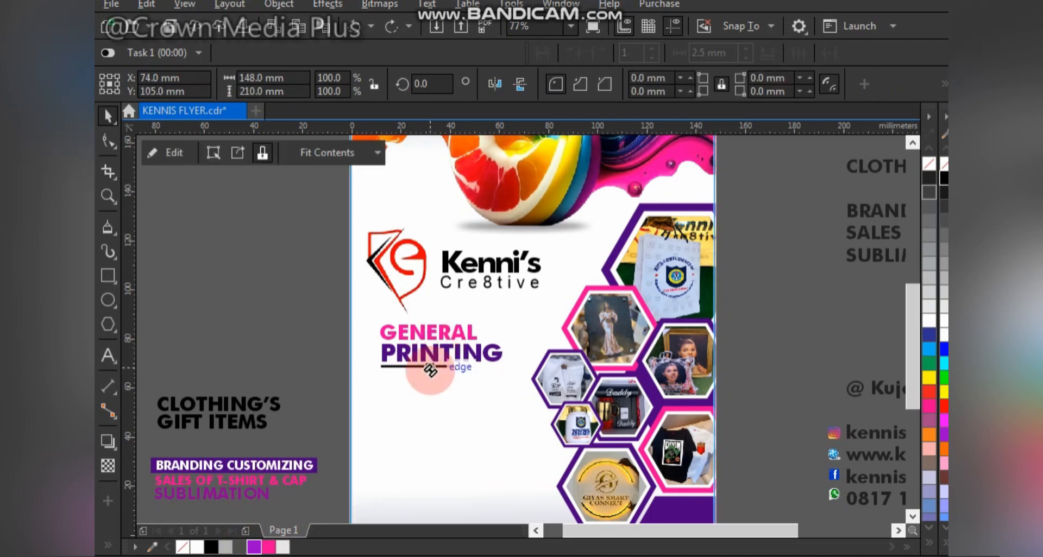
right_click(431, 371)
left_click(303, 365)
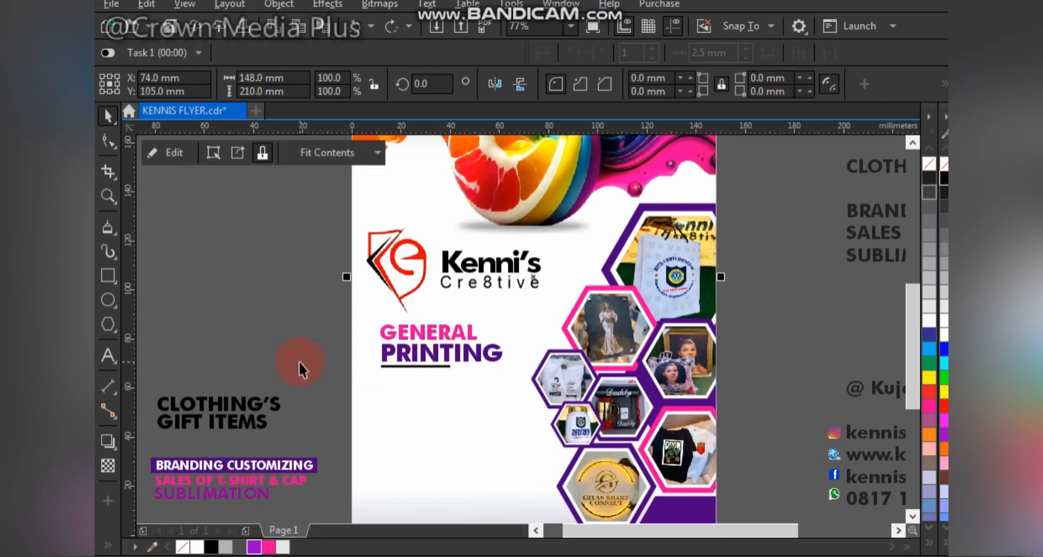
- Move CLOTHING'S GIFT ITEMS onto the flyer beneath PRINTING
left_click(253, 409)
left_click_drag(254, 424, 452, 399)
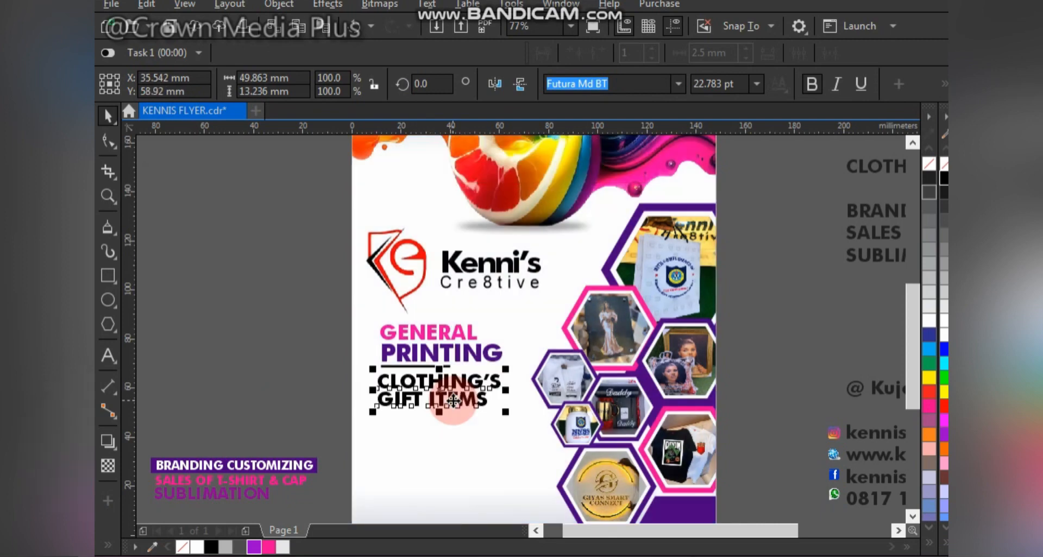
left_click(425, 366, "shift")
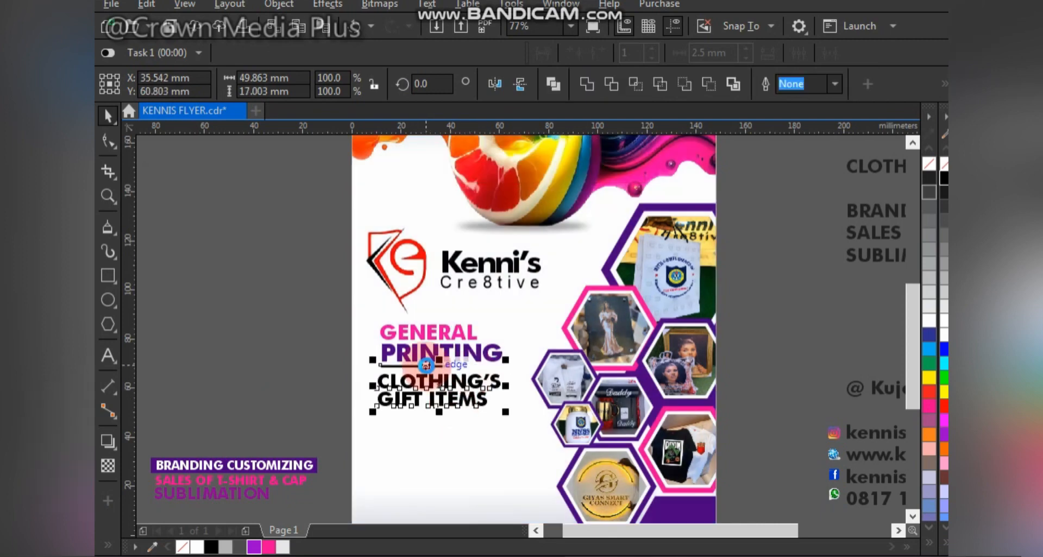
left_click(272, 330)
left_click(404, 399)
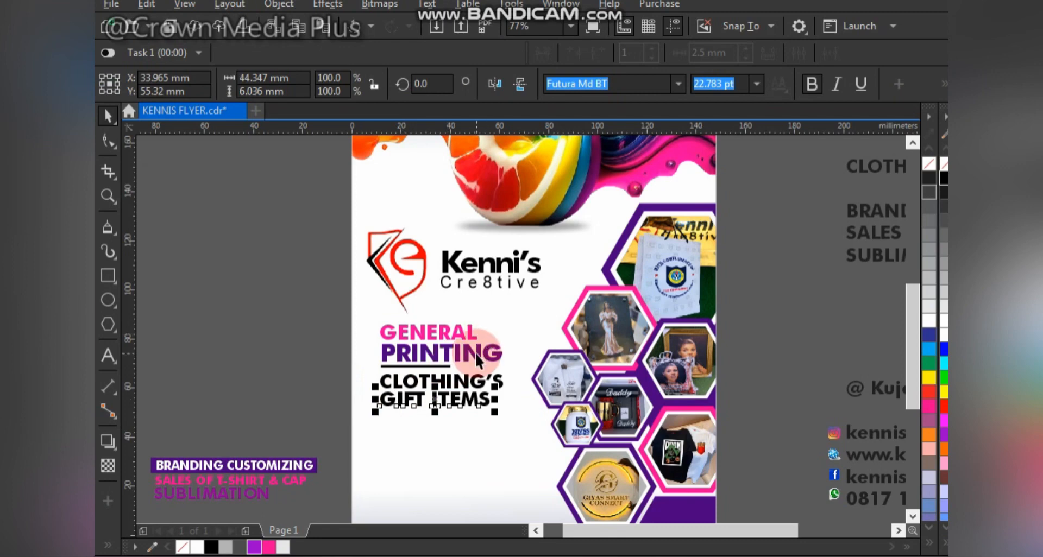
- Colour CLOTHING'S and GIFT ITEMS purple to match PRINTING
left_click(476, 354)
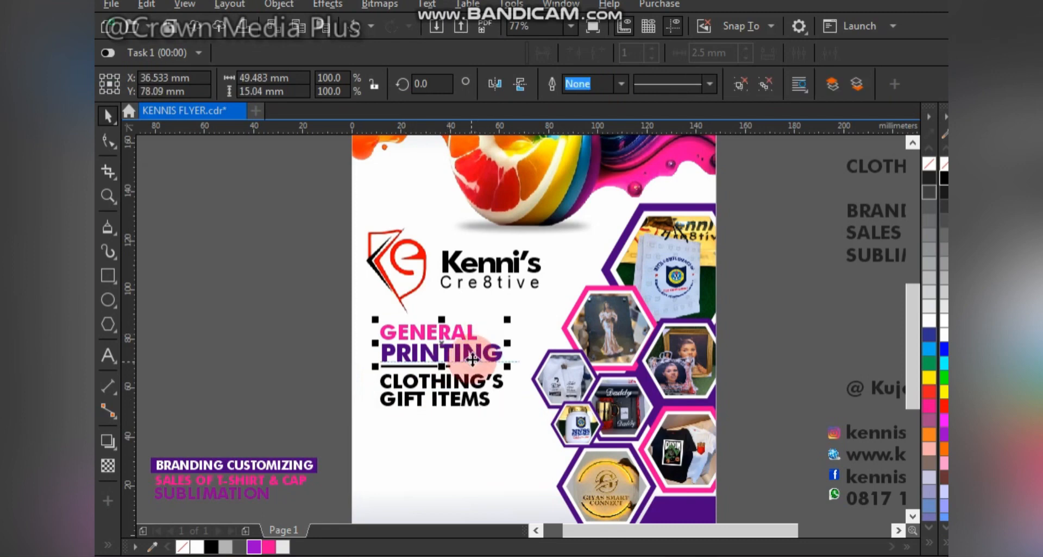
left_click(472, 358, "ctrl")
left_click_drag(472, 359, 472, 391)
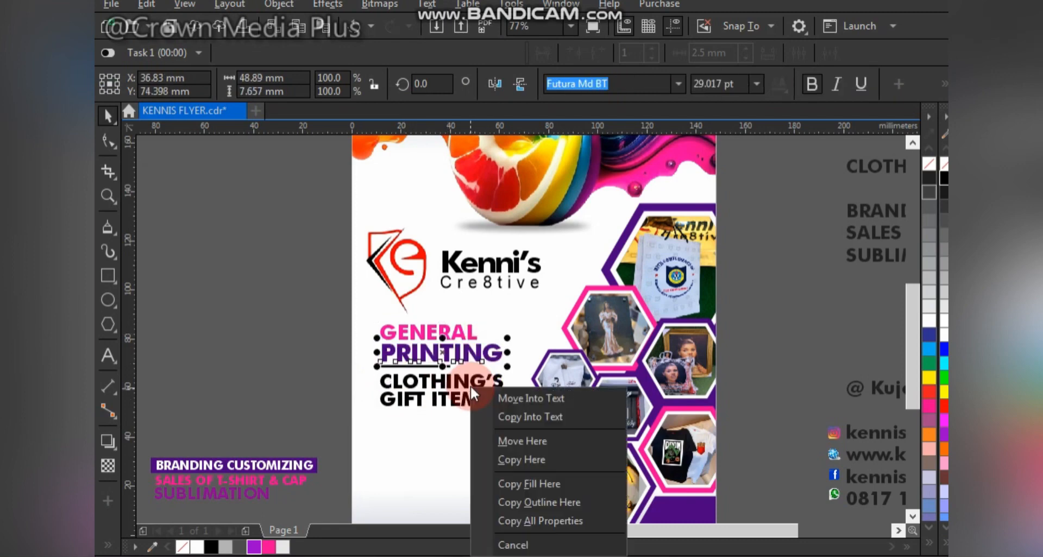
left_click(544, 478)
left_click(458, 399)
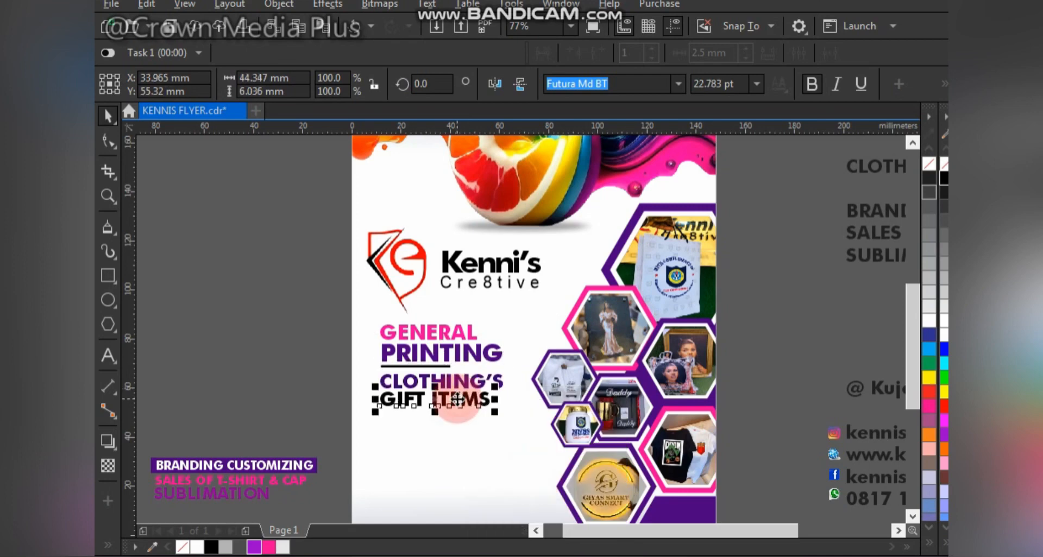
left_click(254, 548)
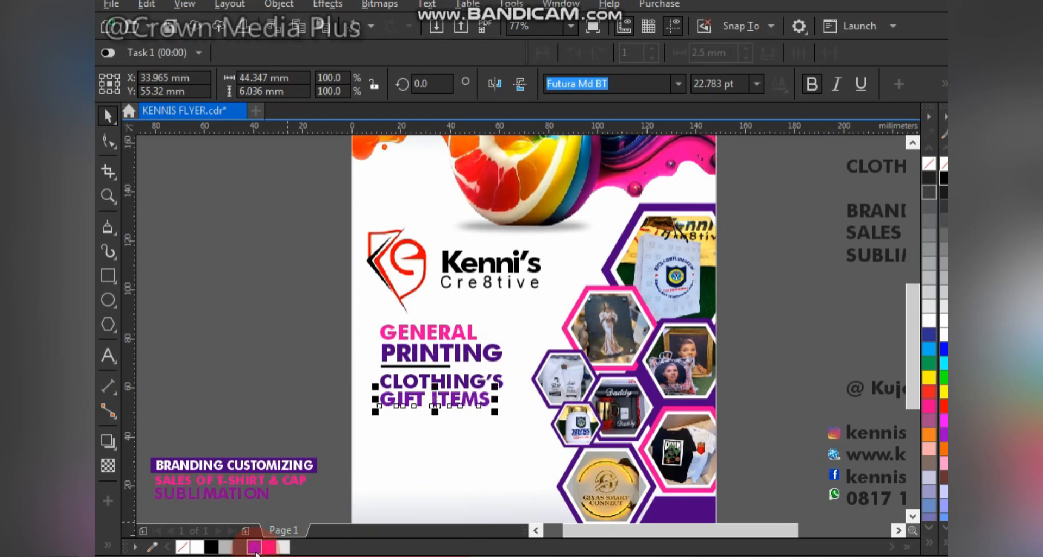
- Rearrange the flyer text and settle the services block just below GIFT ITEMS
left_click(257, 379)
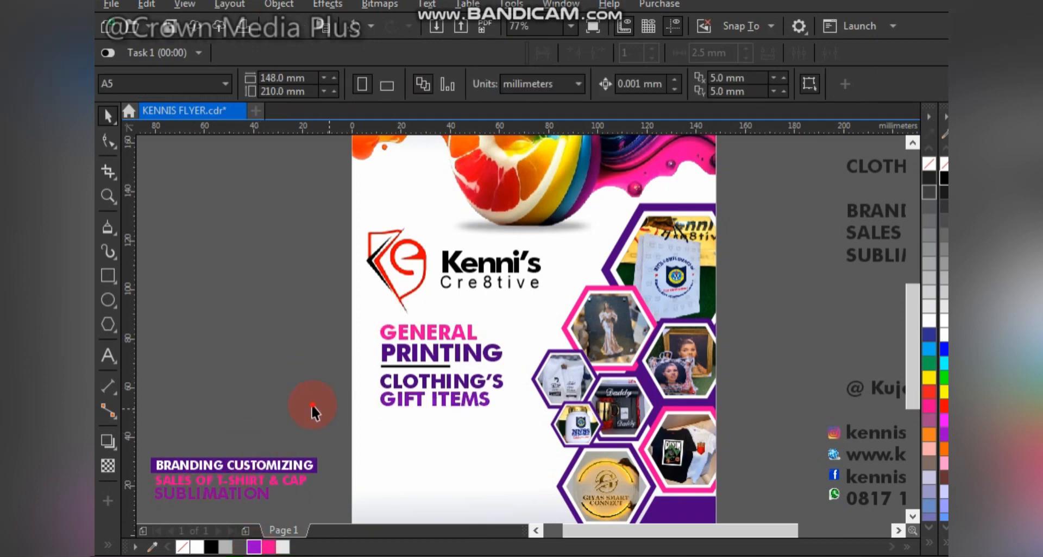
left_click_drag(312, 408, 174, 424)
left_click_drag(369, 513, 402, 520)
left_click_drag(243, 444, 493, 401)
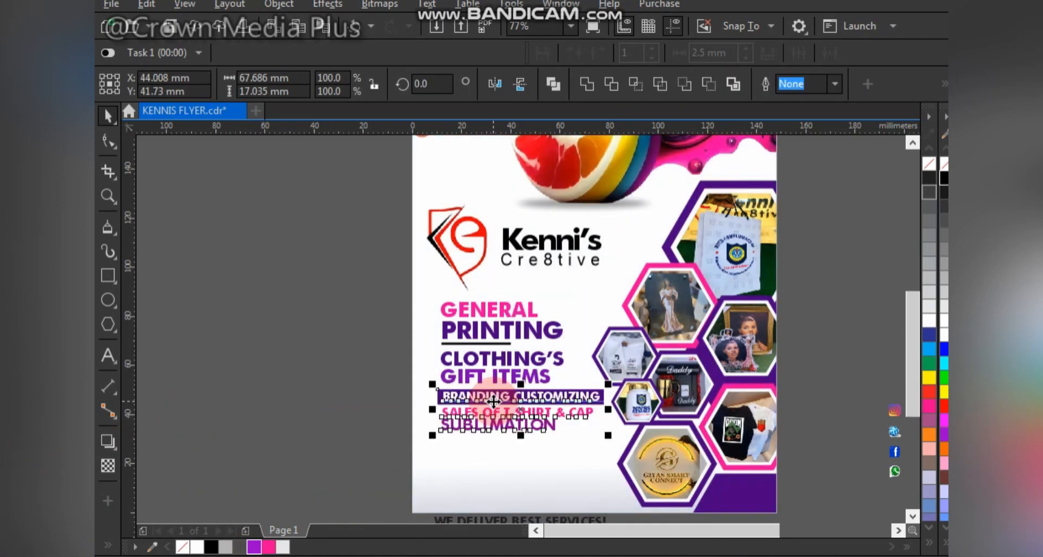
left_click(394, 372)
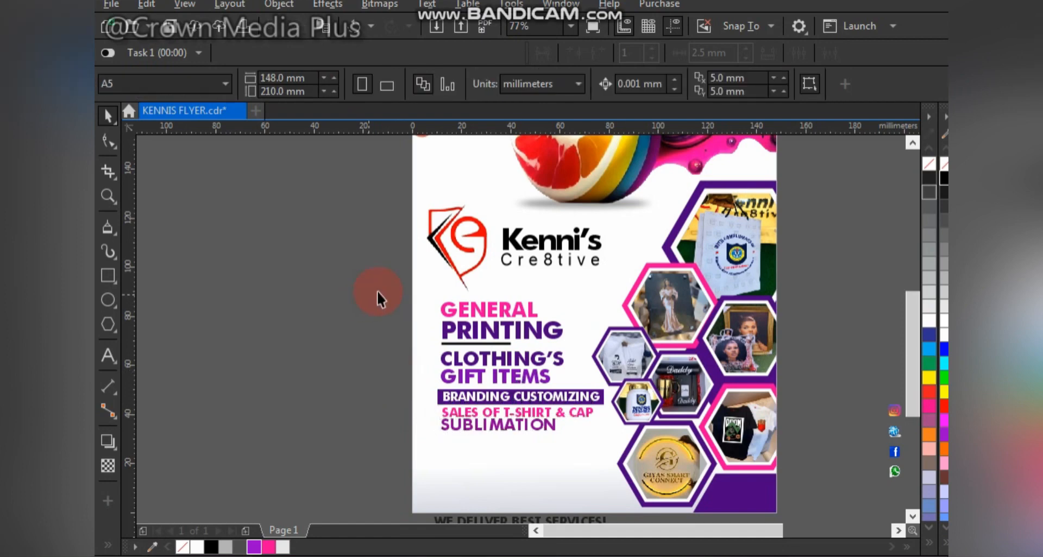
left_click_drag(627, 451, 624, 457)
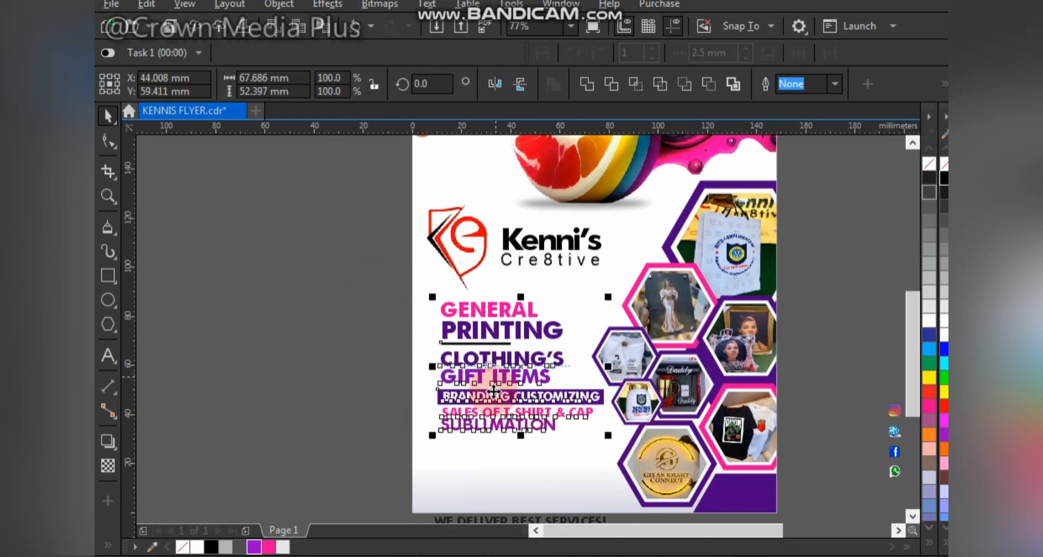
left_click_drag(490, 373, 488, 388)
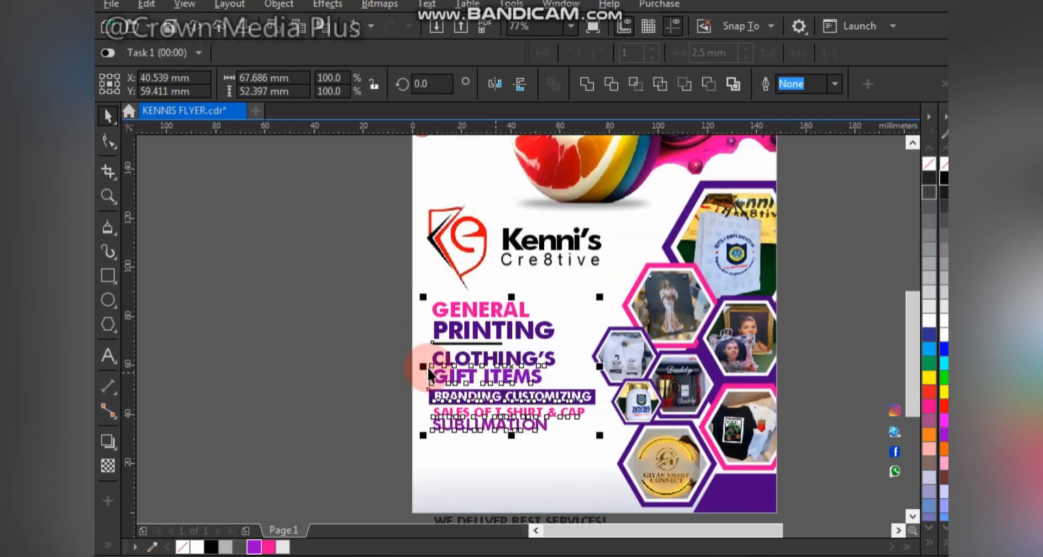
left_click_drag(600, 299, 598, 300)
left_click(337, 262)
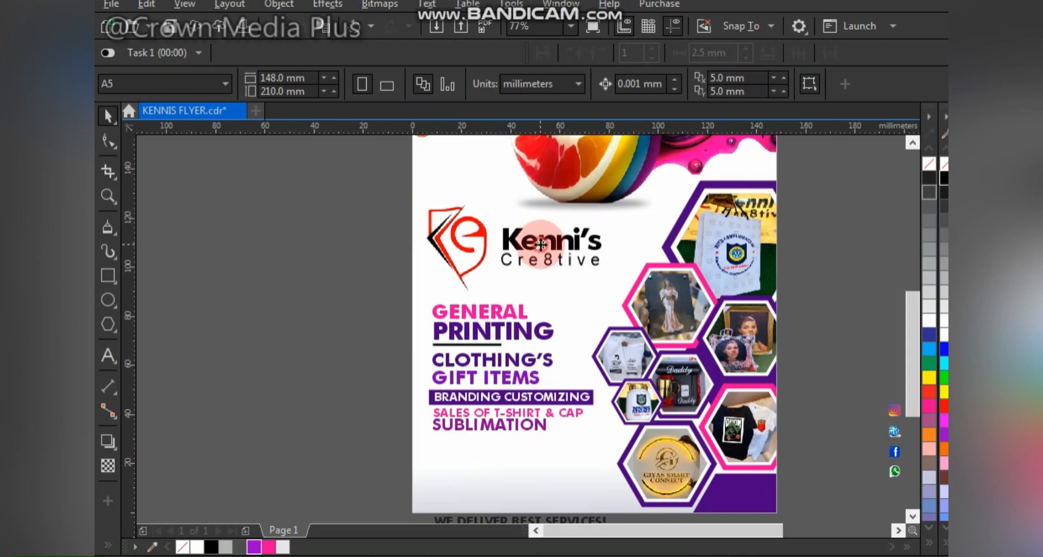
- Nudge the Kenni's logo group slightly right and down
left_click(459, 301)
scroll(459, 303, "up", 2)
left_click_drag(491, 263, 502, 278)
scroll(502, 278, "down", 2)
left_click(327, 370)
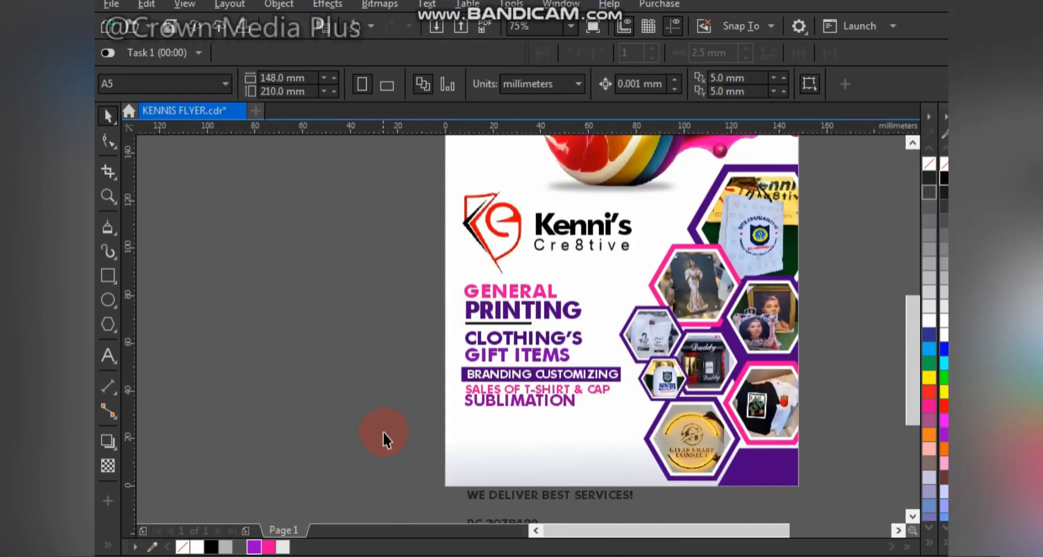
scroll(429, 426, "down", 2)
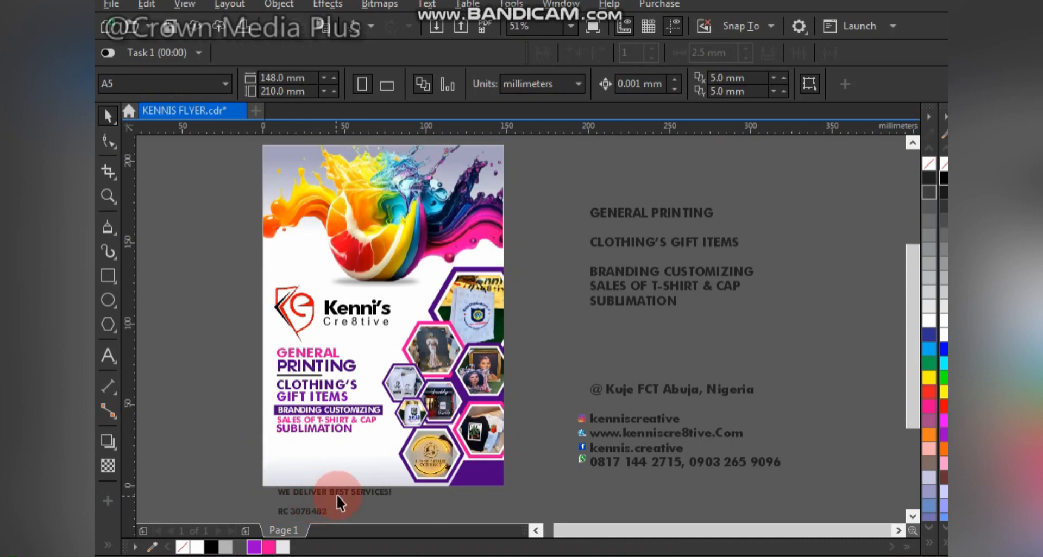
left_click_drag(337, 494, 340, 449)
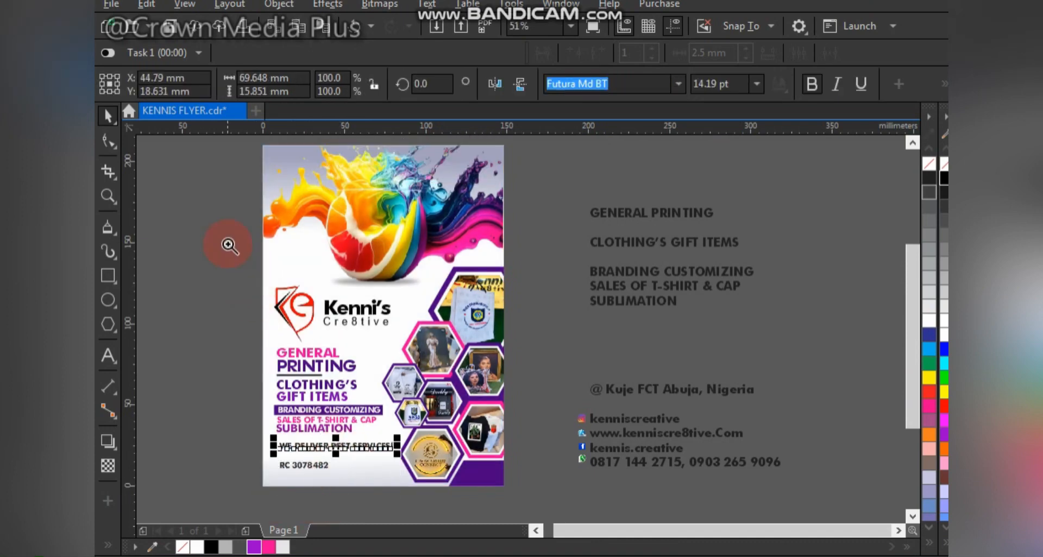
left_click_drag(229, 244, 512, 497)
left_click_drag(429, 497, 575, 219)
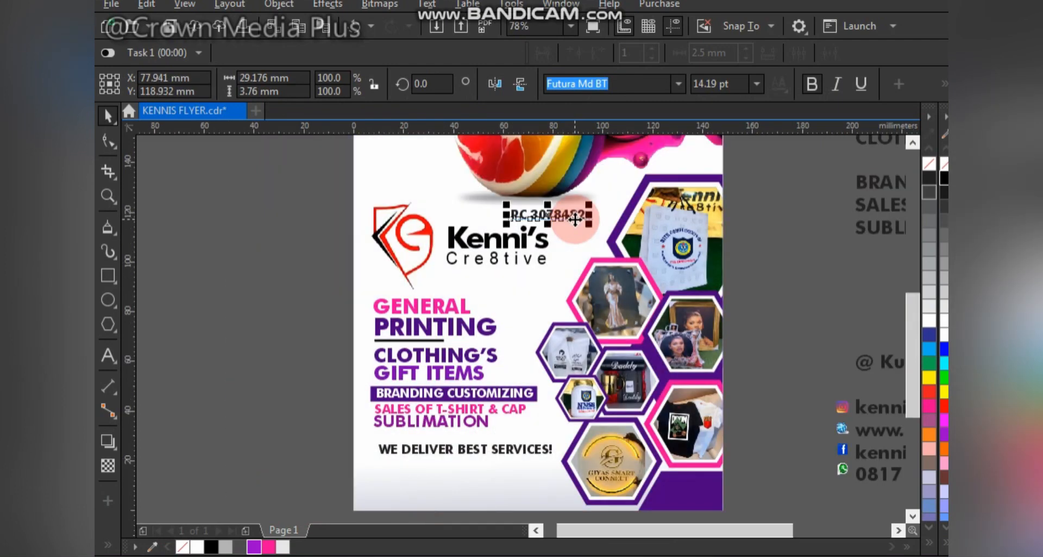
left_click(613, 215)
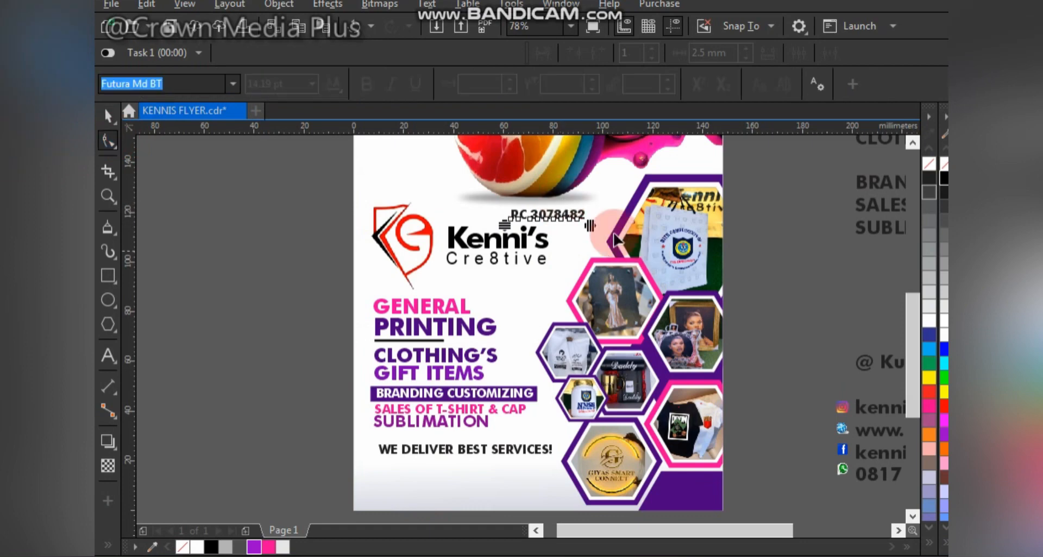
key("space")
left_click_drag(609, 206, 586, 203)
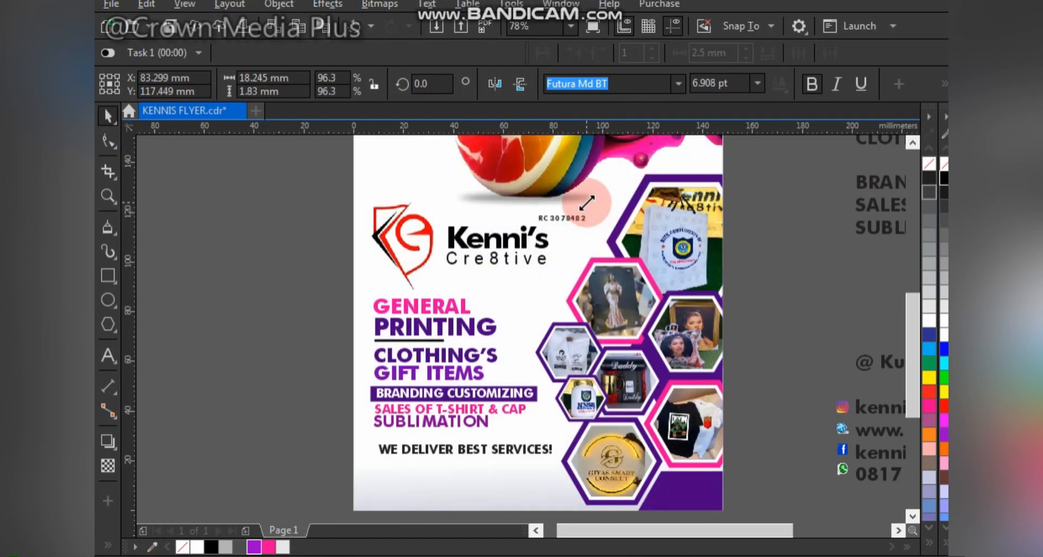
- Change the tagline to italic sentence case, 'We deliver best services!', and nudge it into place
double_click(521, 450)
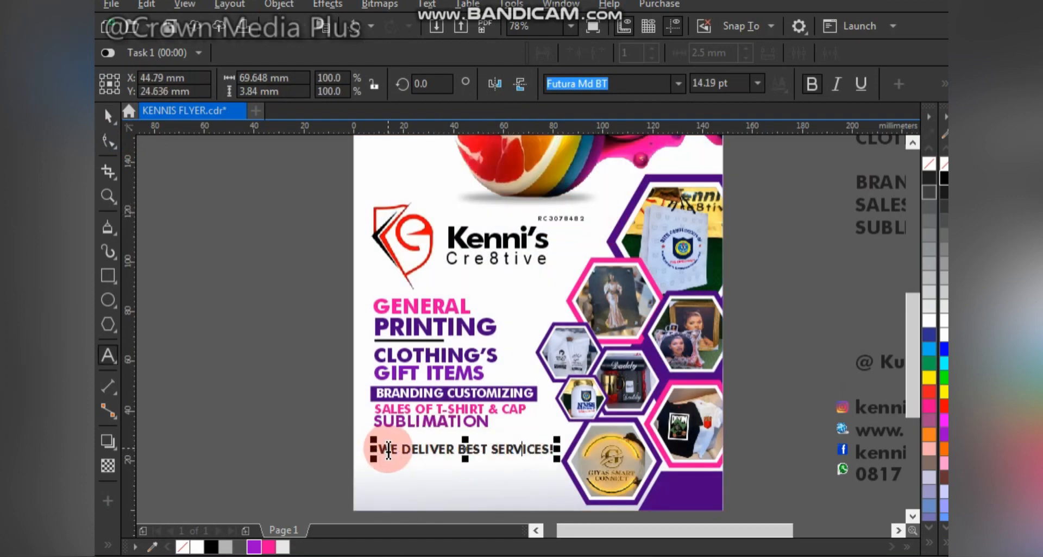
left_click_drag(388, 449, 591, 448)
key("shift+F3")
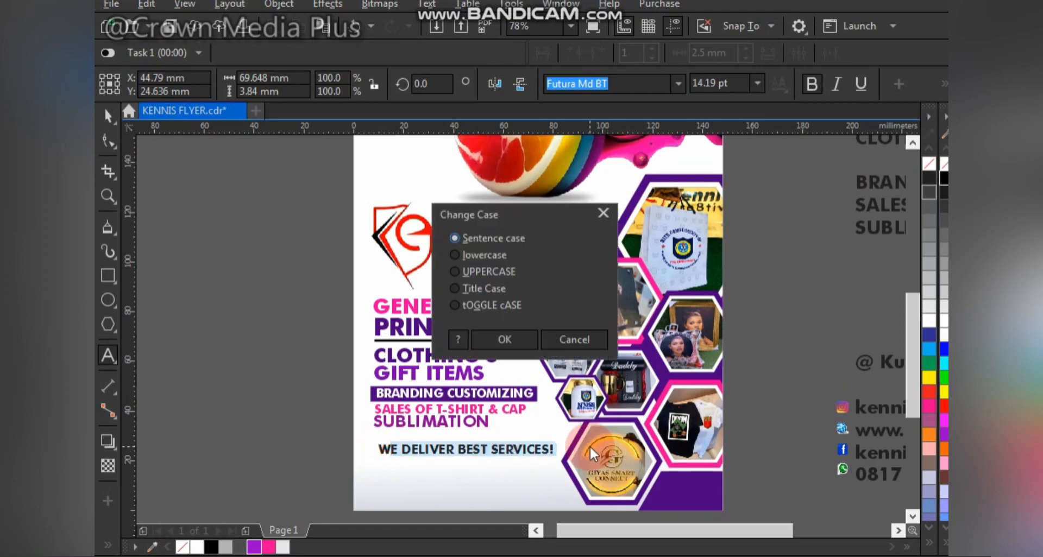
left_click(518, 342)
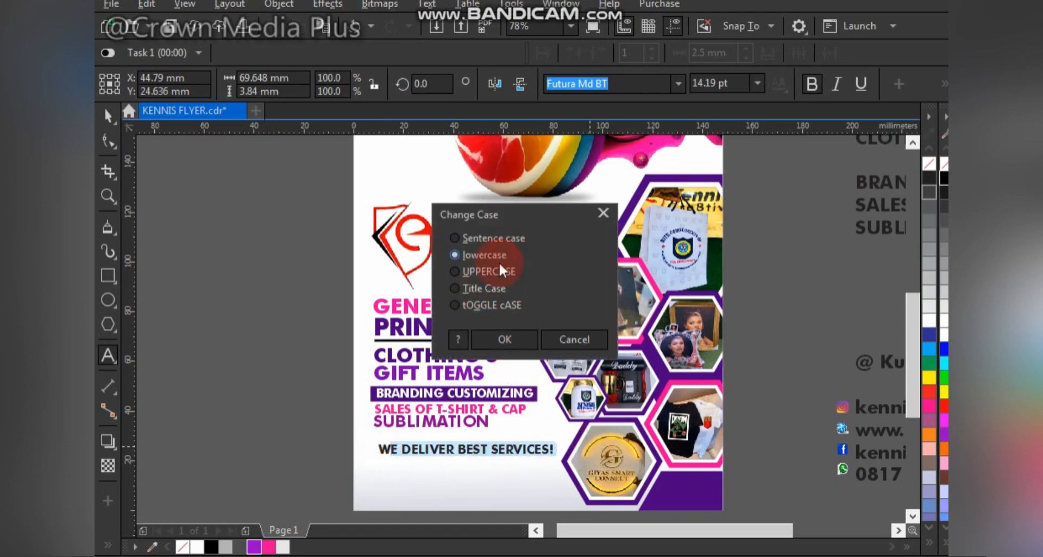
left_click(505, 338)
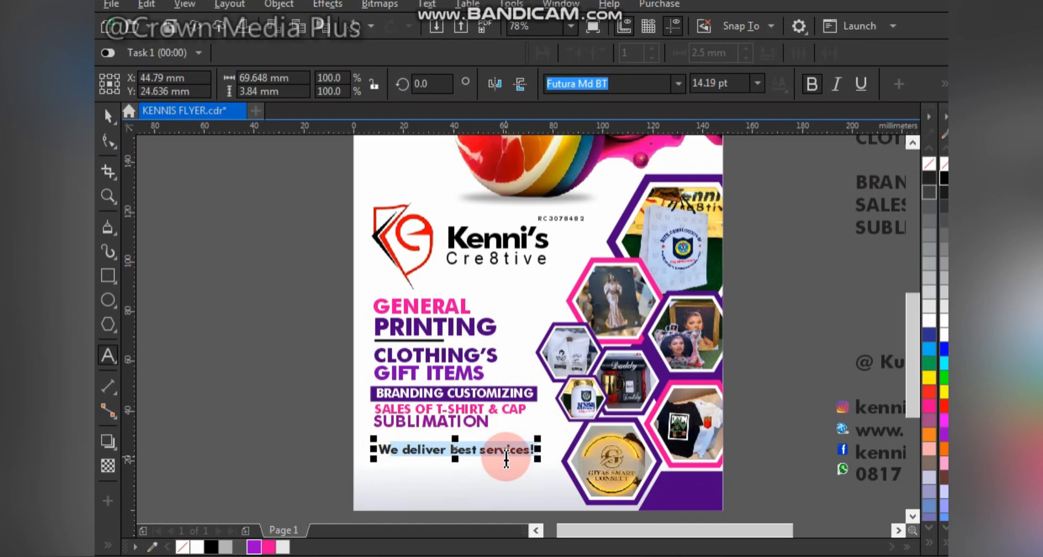
left_click(835, 84)
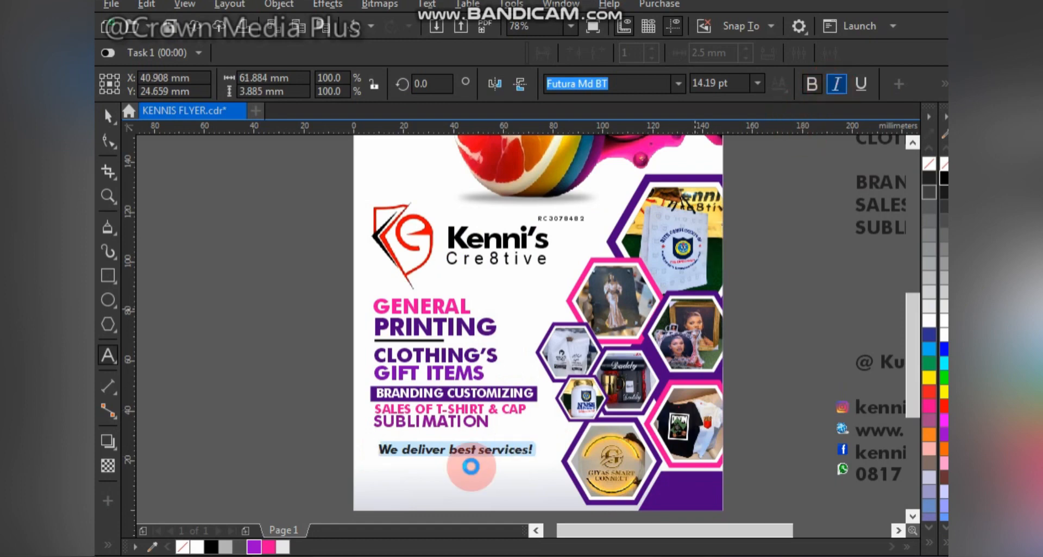
key("ctrl+space")
left_click_drag(477, 454, 471, 444)
left_click(308, 412)
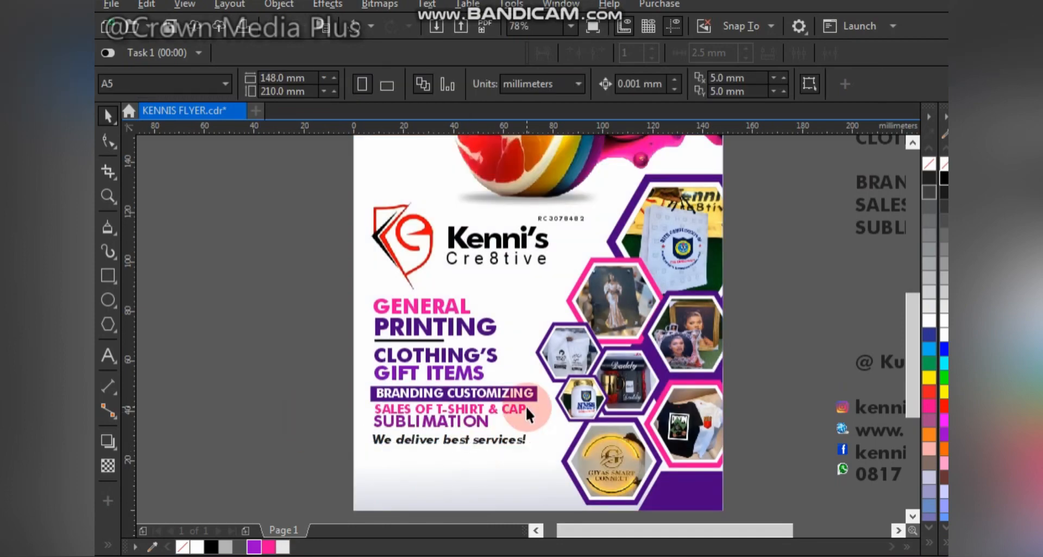
- Move the RC 3078482 number left so it sits just above Kenni's
key("F4")
scroll(380, 305, "up", 2)
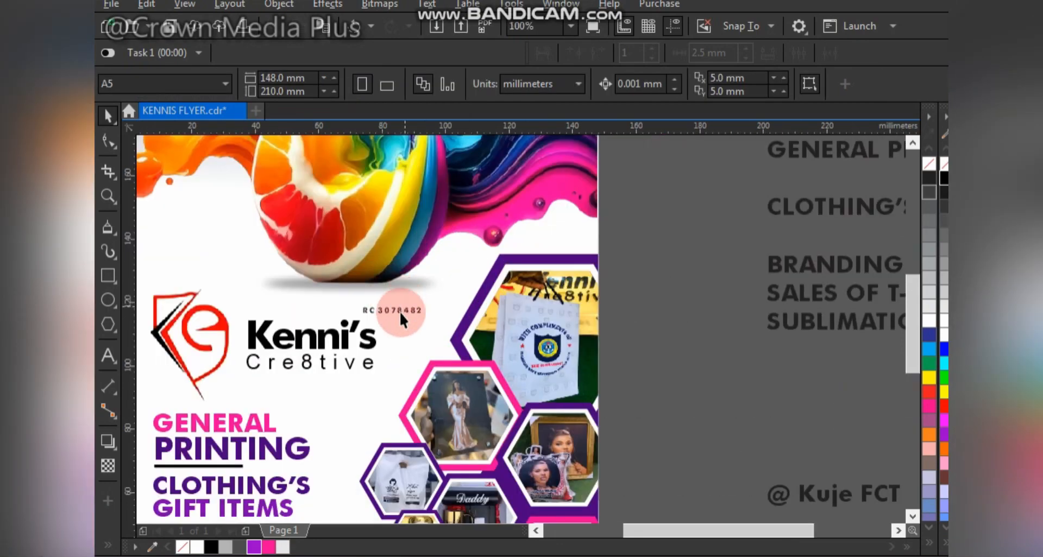
left_click(399, 311)
mouse_move(360, 314)
left_mouse_down()
mouse_move(369, 315)
mouse_move(357, 320)
left_mouse_up()
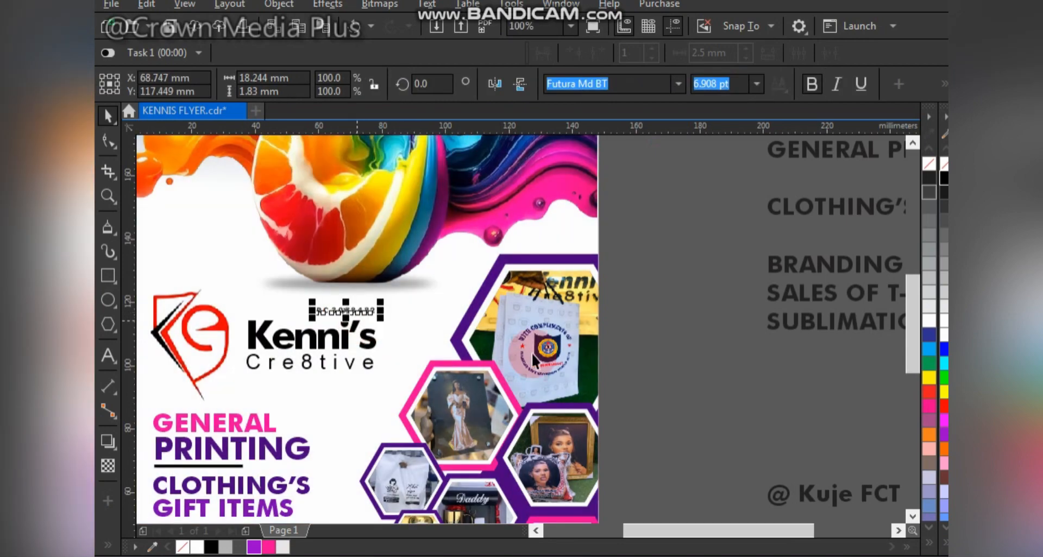
left_click(661, 364)
key("F4")
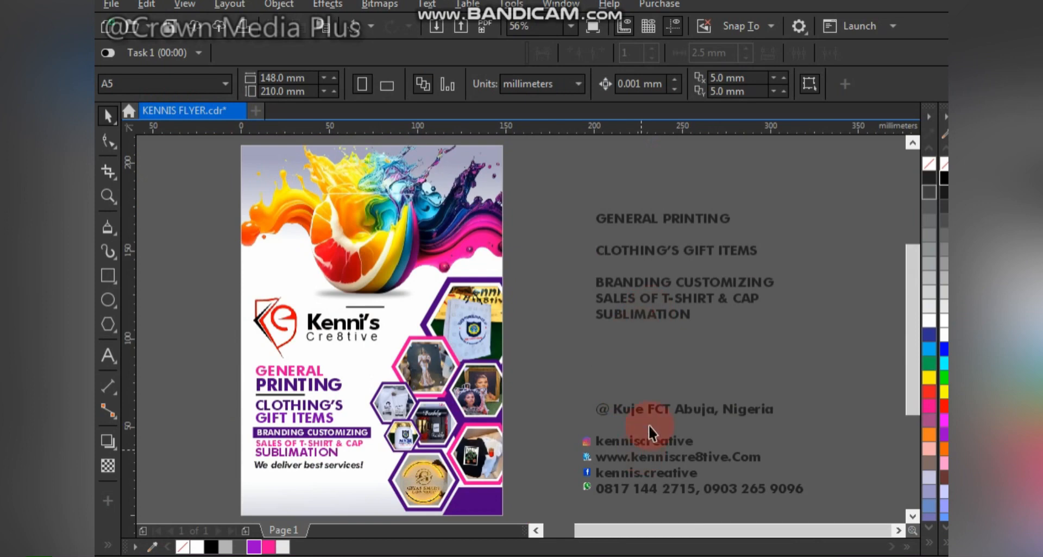
- Delete the leftover Clothing's Gift Items paragraph beside the page
left_click(649, 411)
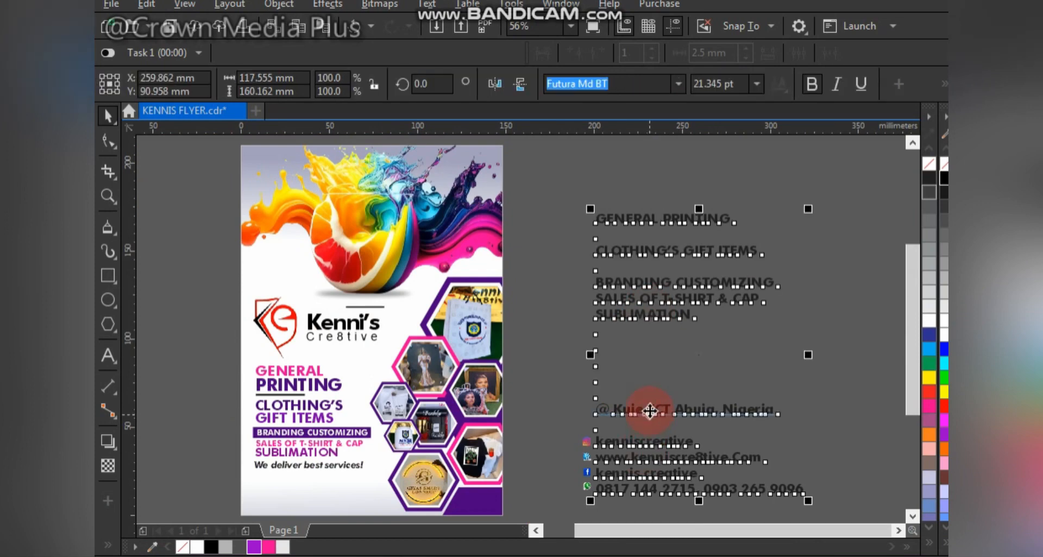
left_click(783, 187)
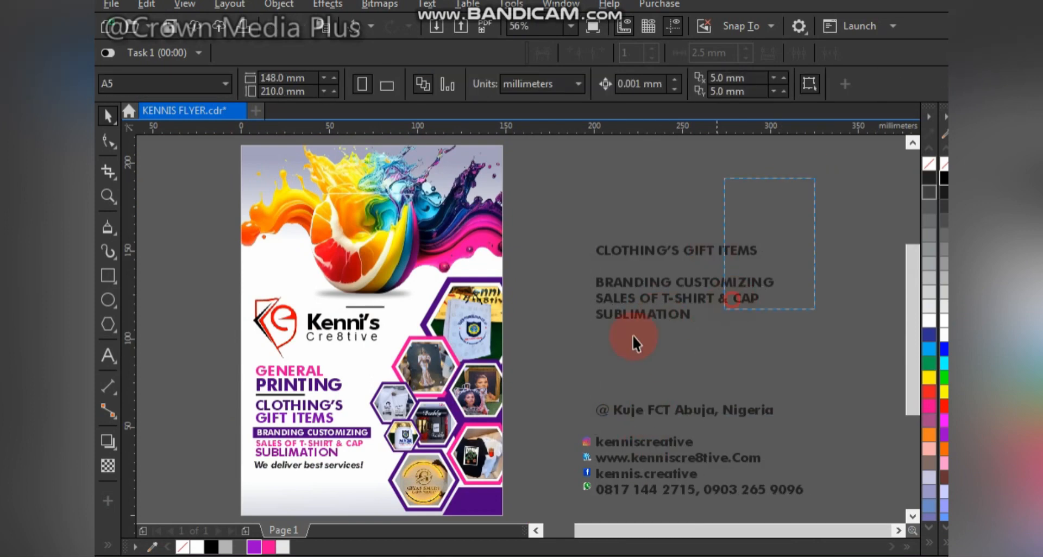
left_click_drag(632, 335, 573, 341)
key("Delete")
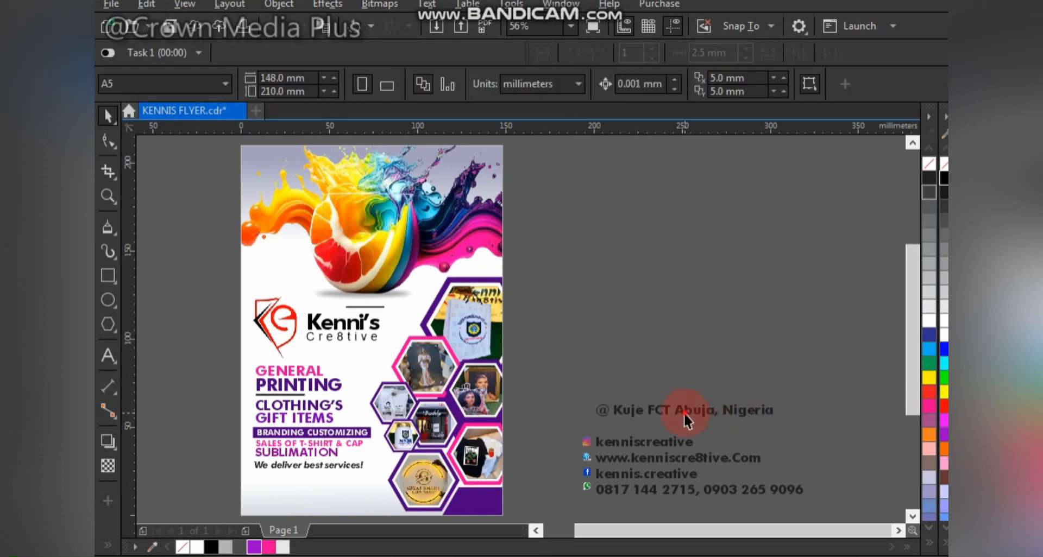
- Shrink the address and contact group and place it at the flyer's bottom-left
left_click(683, 413)
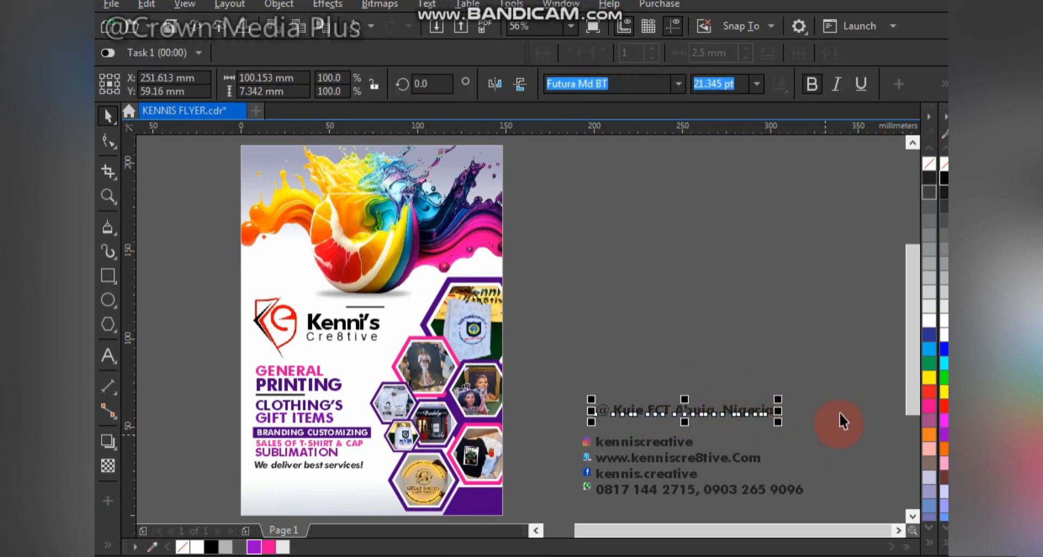
left_click_drag(839, 413, 565, 495)
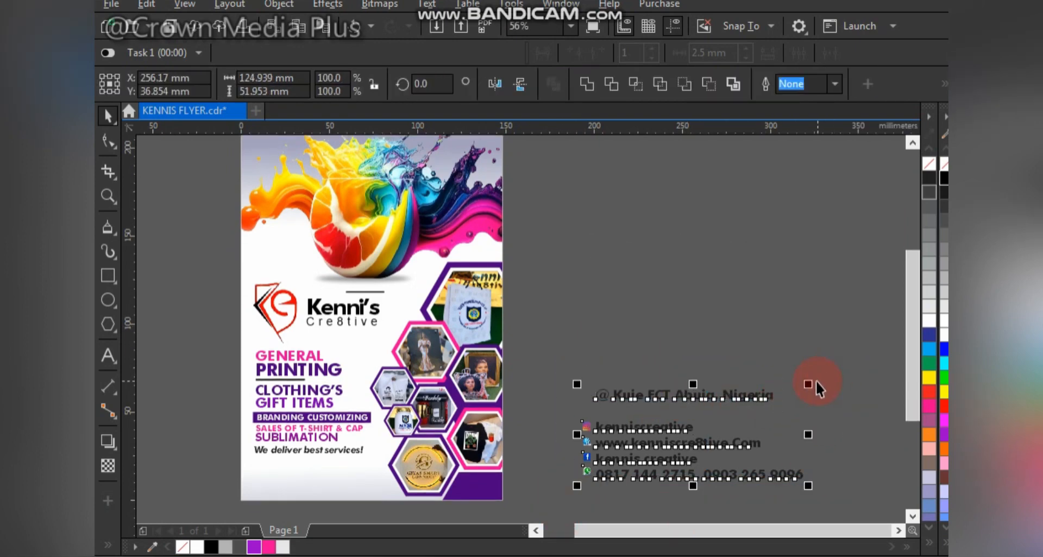
left_click_drag(815, 384, 748, 370)
left_click(936, 192)
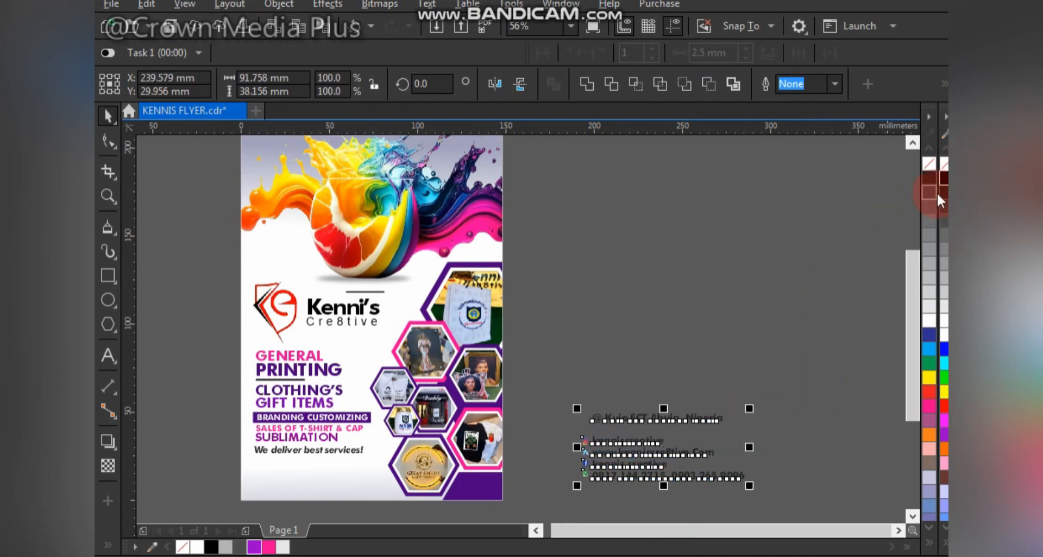
left_click_drag(628, 457, 305, 469)
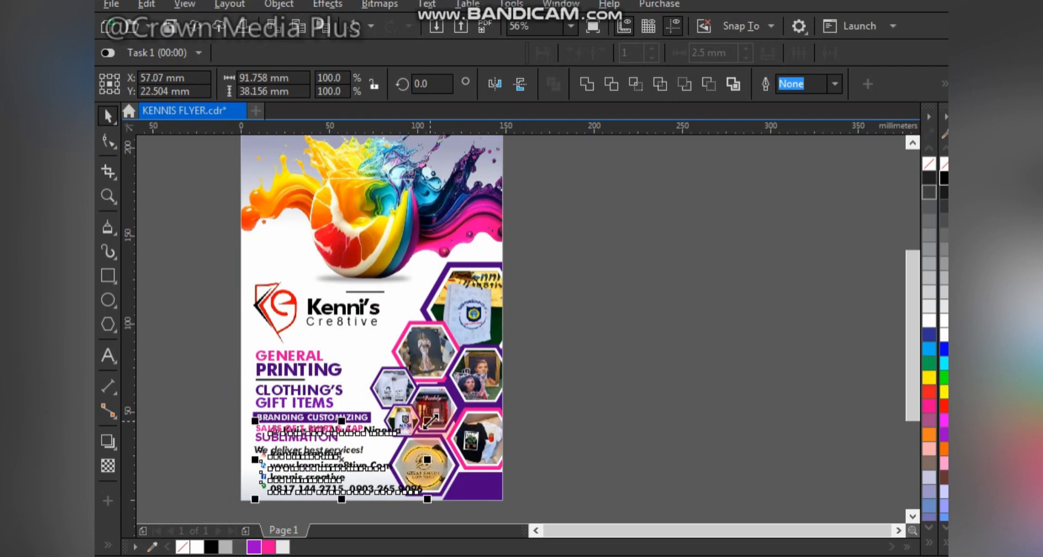
left_click_drag(429, 420, 351, 451)
key("z")
left_click_drag(202, 382, 479, 503)
left_click_drag(397, 396, 373, 435)
- Move the tagline below the Kenni's logo, prefix it with '...', and shrink it to 9.621 pt
left_click(385, 337)
key("F4")
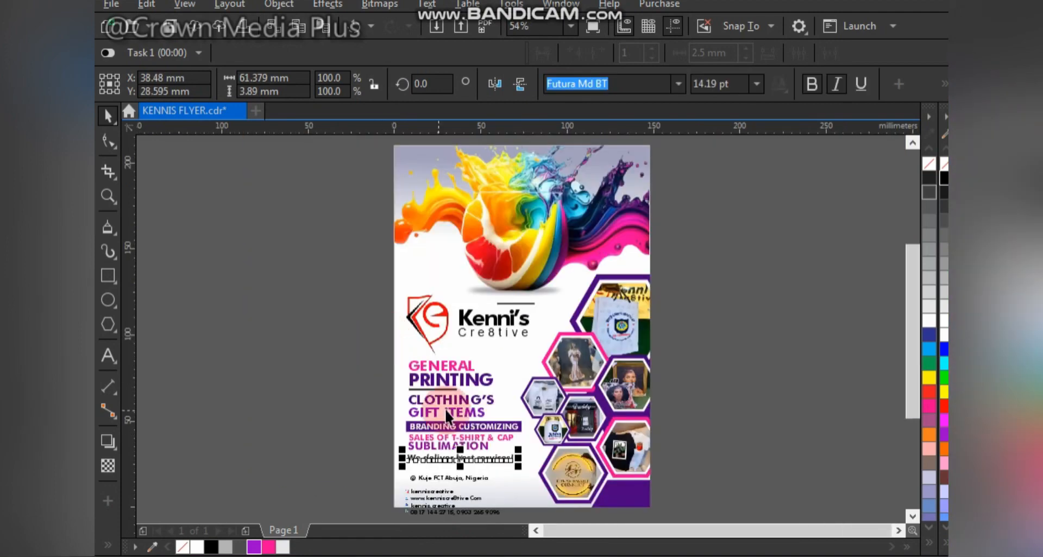
left_click_drag(438, 461, 489, 354)
scroll(488, 353, "up", 1)
key("F8")
left_click(428, 352)
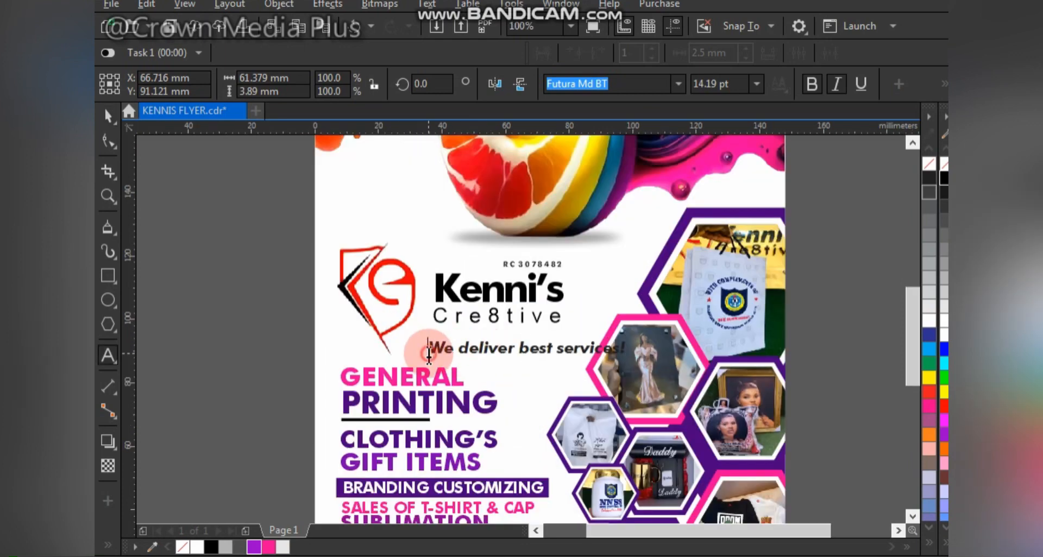
type("...")
key("ctrl+space")
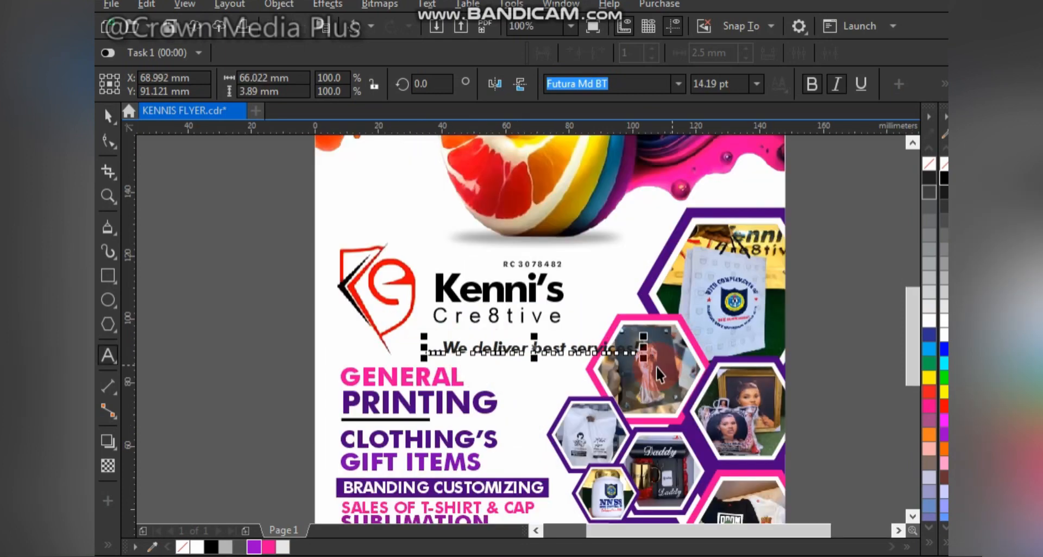
left_click_drag(642, 358, 570, 391)
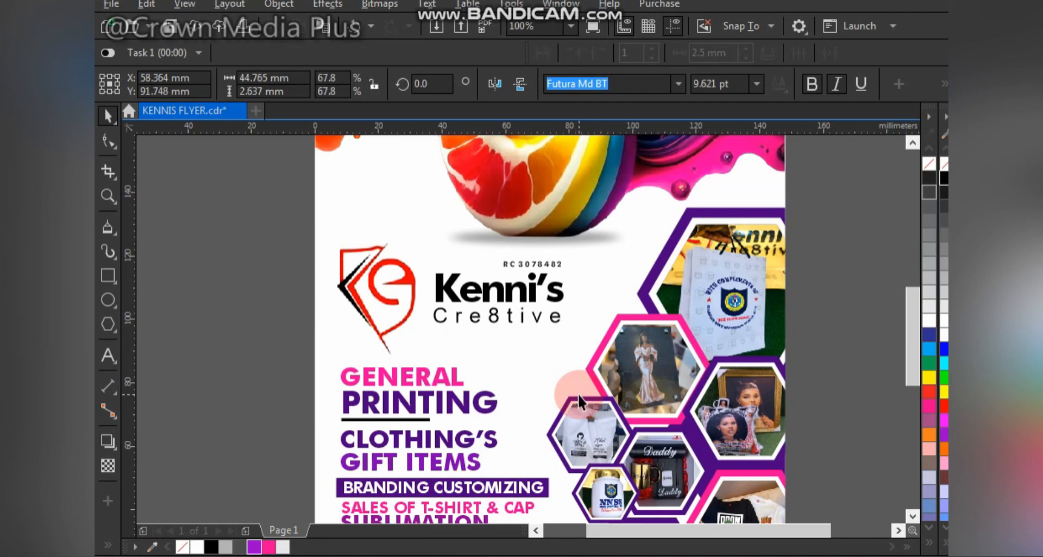
left_click(280, 391)
scroll(455, 431, "down", 3)
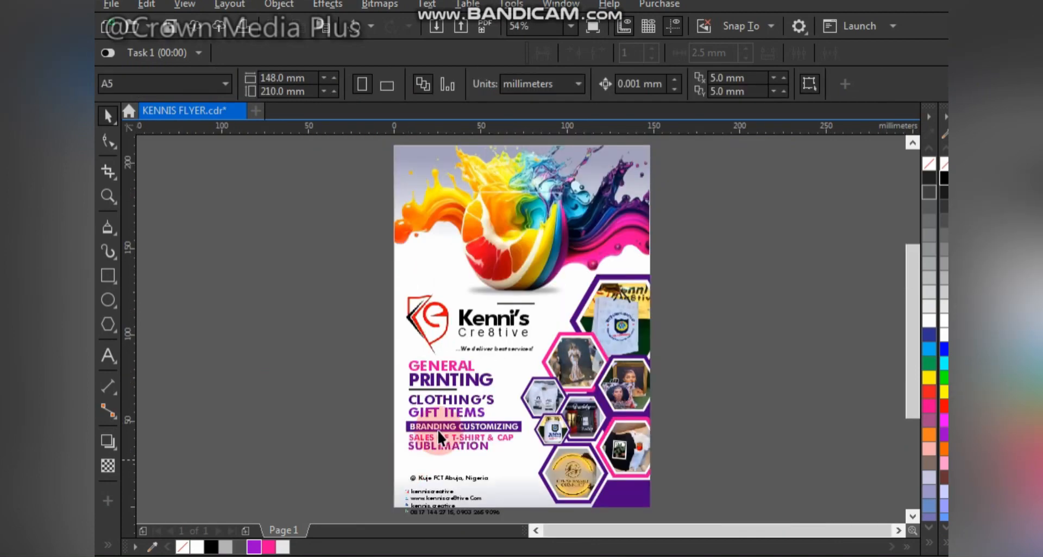
- Adjust the address line, then move and resize the whole contact block in the footer
scroll(419, 456, "up", 5)
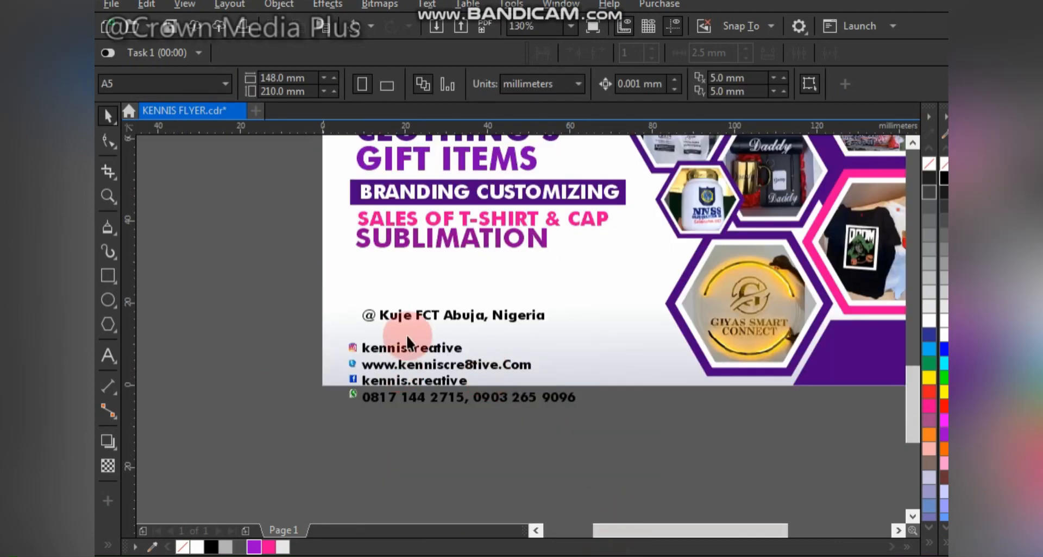
mouse_move(416, 314)
left_mouse_down()
mouse_move(409, 333)
mouse_move(419, 323)
left_mouse_up()
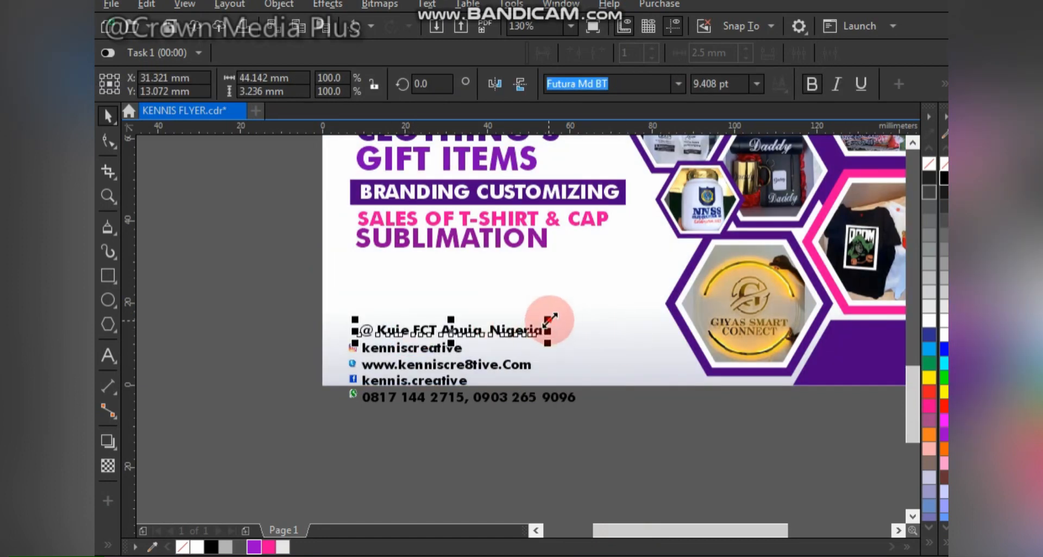
left_click_drag(549, 310, 573, 317)
left_click_drag(240, 303, 641, 460)
left_click_drag(540, 327, 548, 287)
left_click_drag(588, 367, 597, 370)
mouse_move(601, 273)
left_mouse_down()
mouse_move(617, 258)
mouse_move(587, 256)
mouse_move(599, 253)
left_mouse_up()
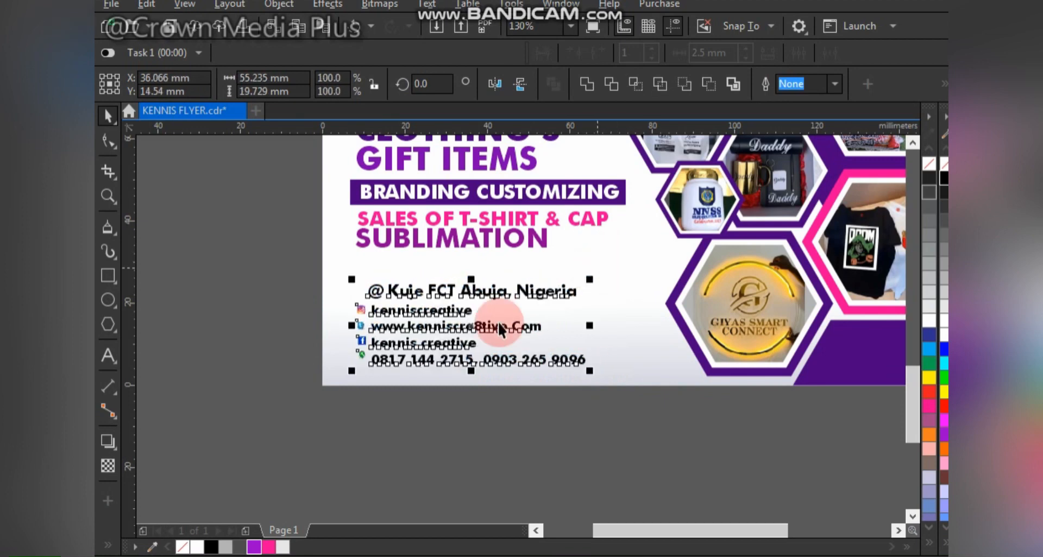
left_click(281, 432)
- Enlarge the contact group, raise the address line apart, and select Common Shapes from the Polygon flyout
left_click_drag(268, 201, 763, 395)
left_click_drag(230, 282, 741, 459)
left_click_drag(640, 274, 649, 260)
left_click(554, 302)
left_click(566, 302)
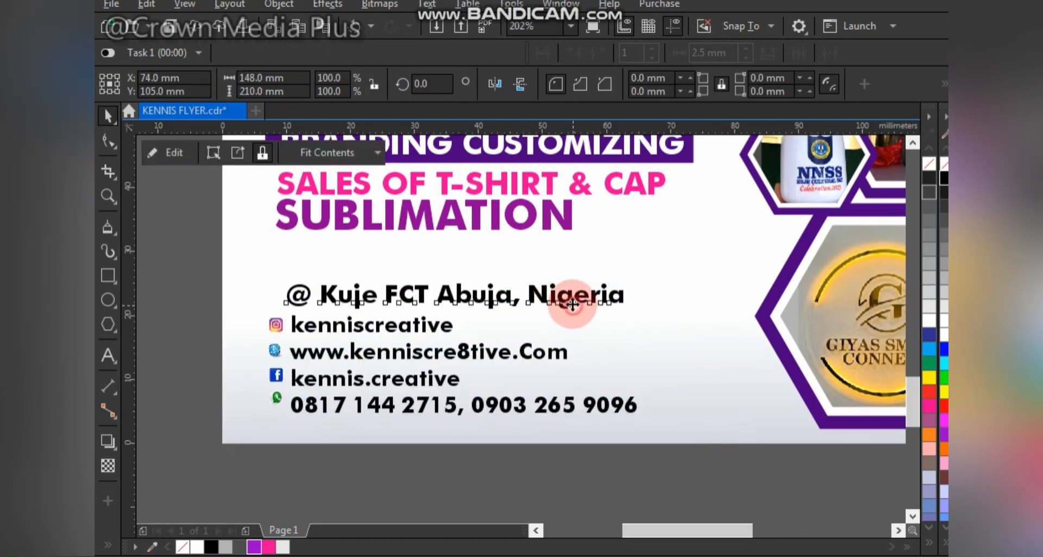
mouse_move(566, 302)
left_mouse_down()
mouse_move(566, 284)
mouse_move(555, 289)
left_mouse_up()
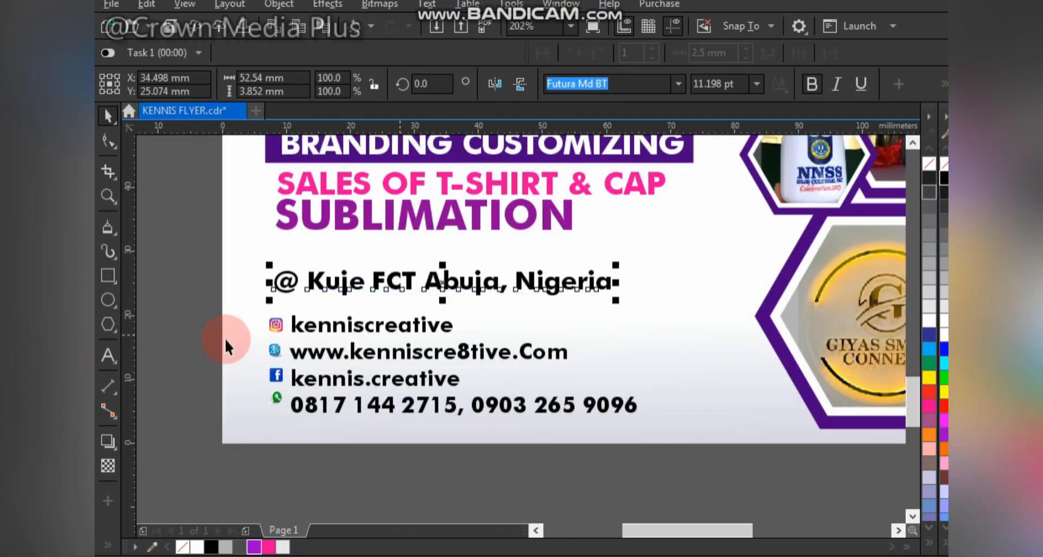
left_click(115, 328)
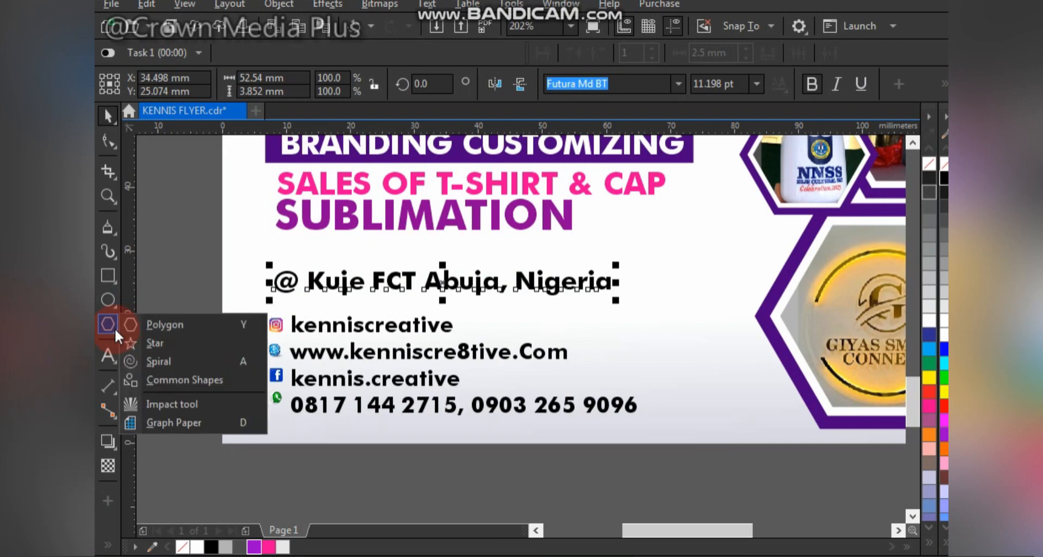
left_click(162, 380)
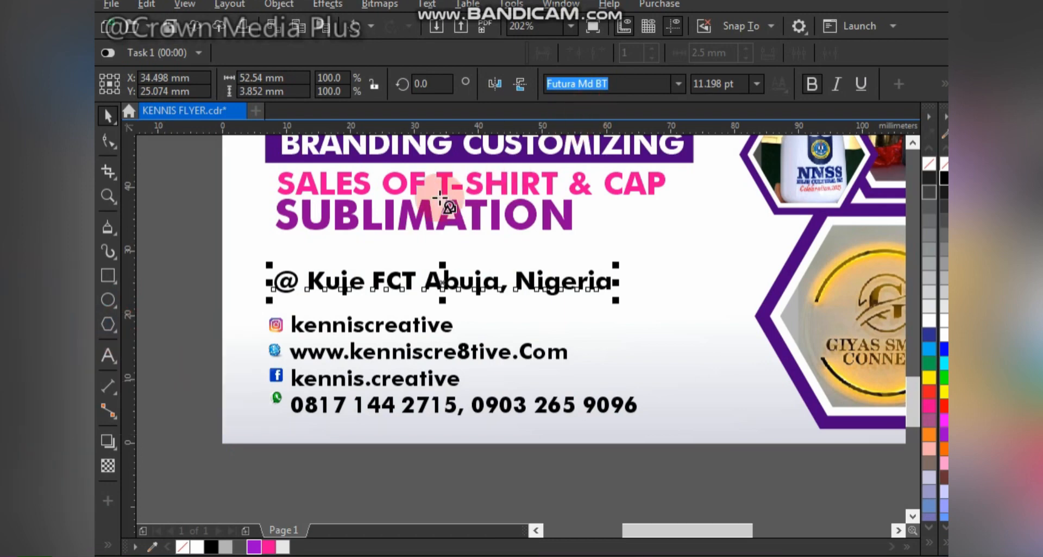